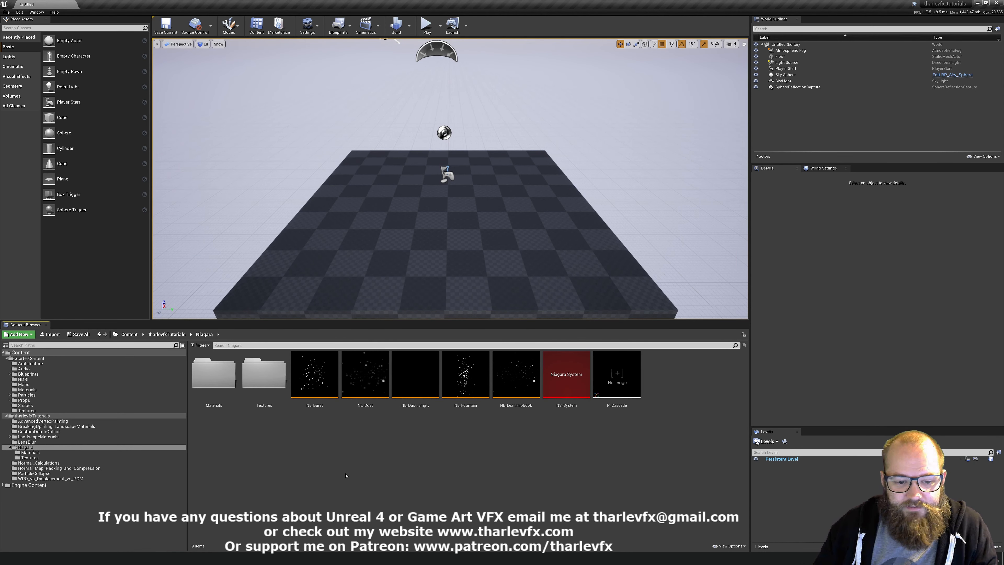
Step: Open the T_Leaf_Flipbook texture from the Niagara Textures folder to examine its leaf frames
double_click(264, 370)
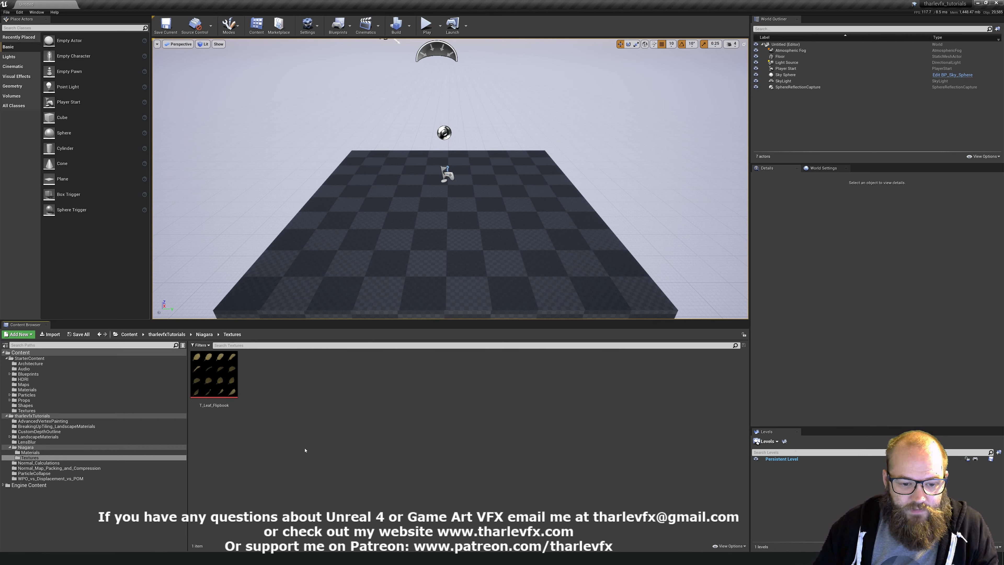
double_click(212, 373)
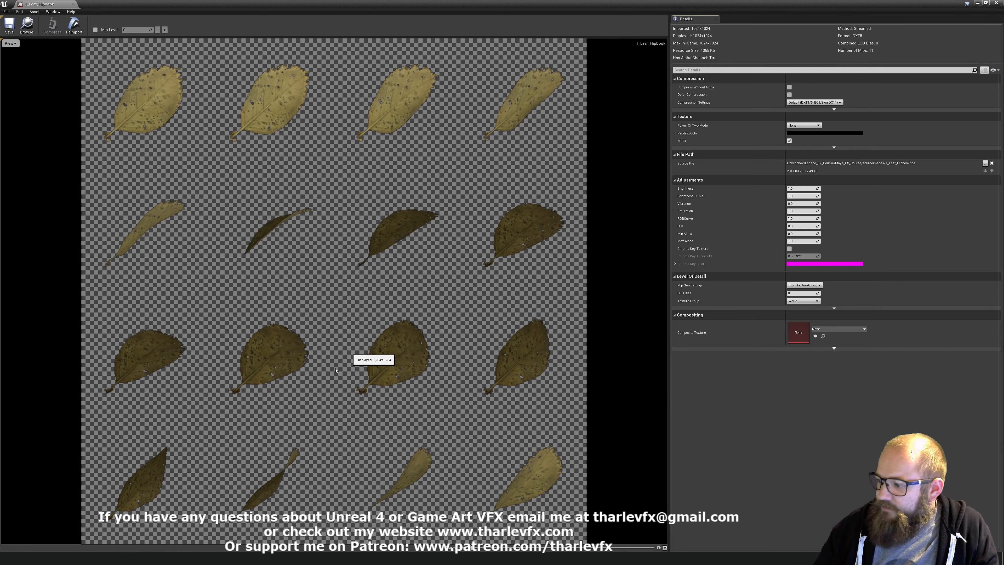
Step: Switch to Maya, select the leaf mesh, scrub through its turning animation and back, and return to the Unreal level editor
click(157, 539)
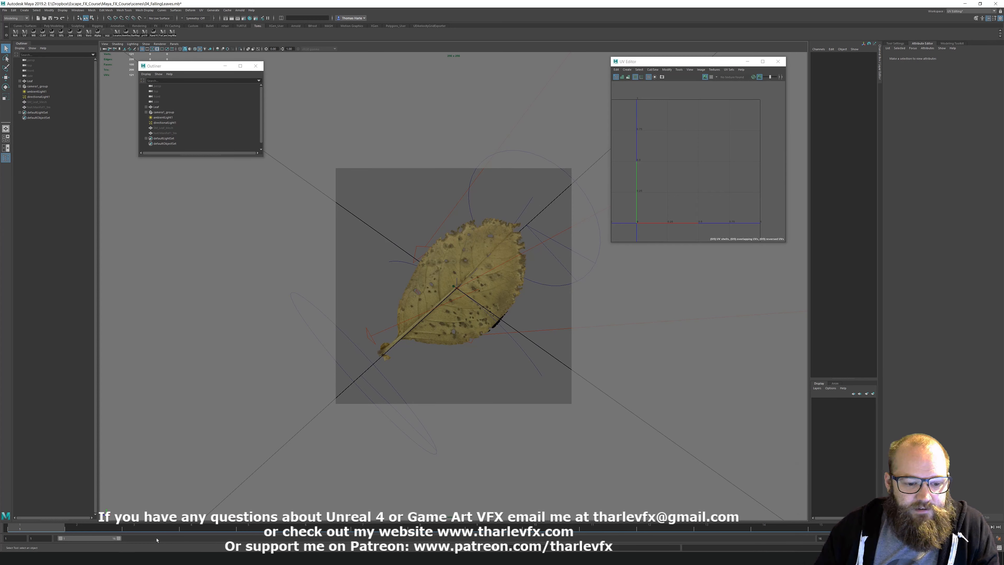
click(449, 270)
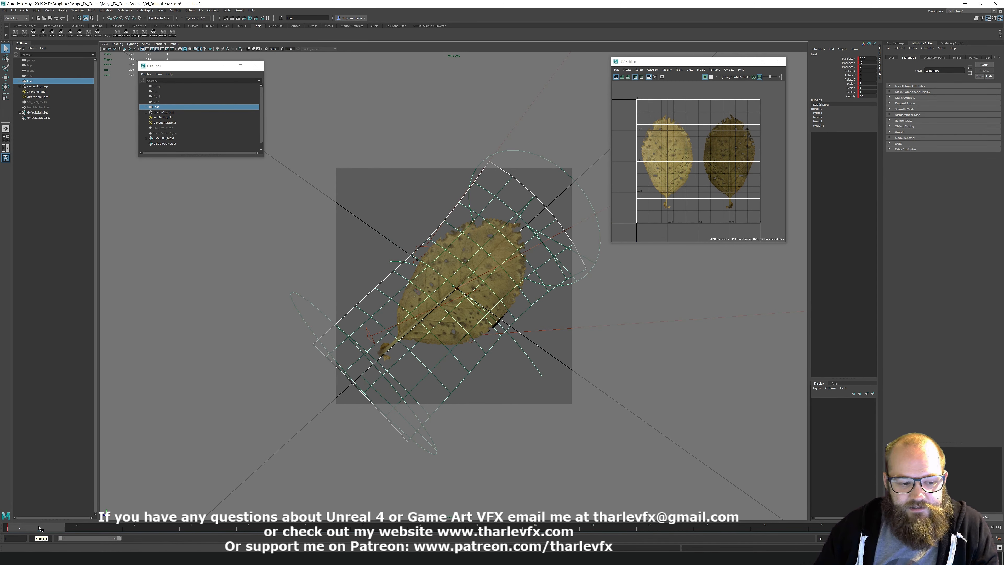
drag(39, 528, 536, 528)
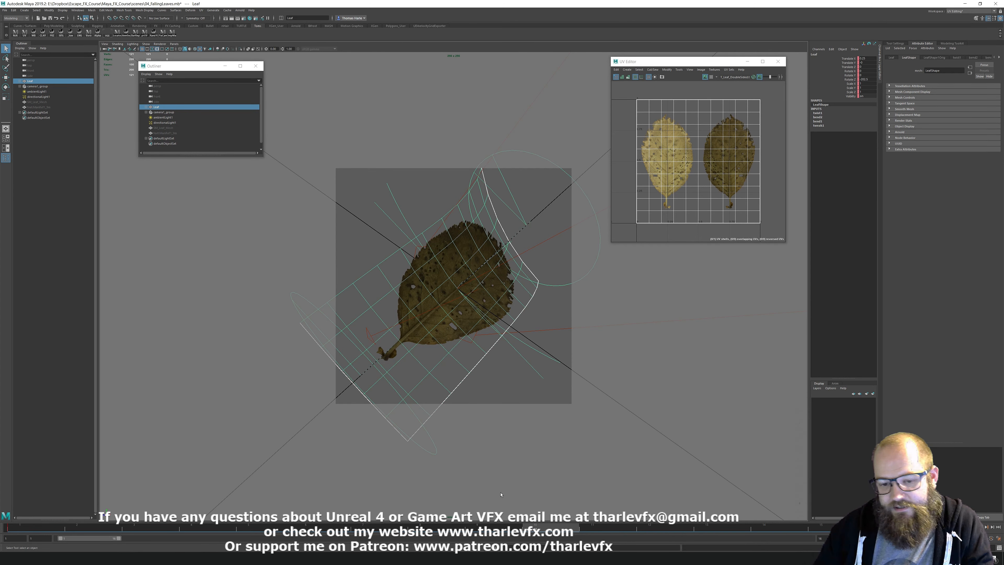
drag(536, 527, 60, 499)
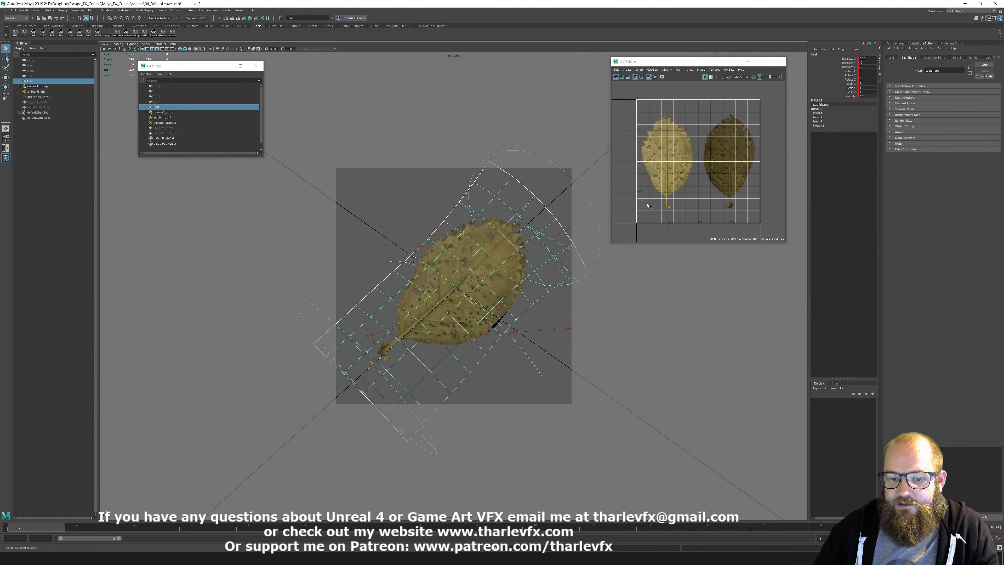
click(965, 4)
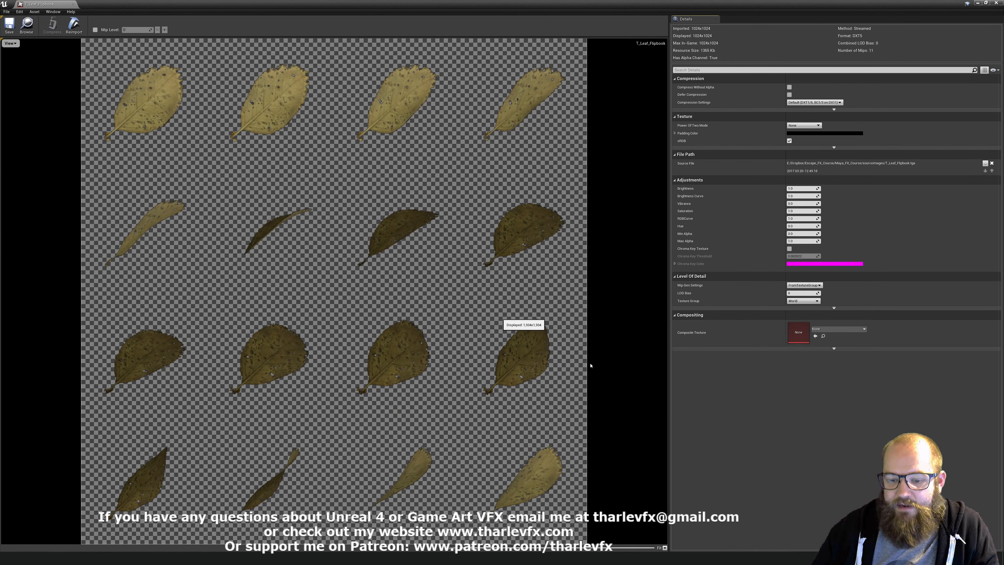
click(977, 3)
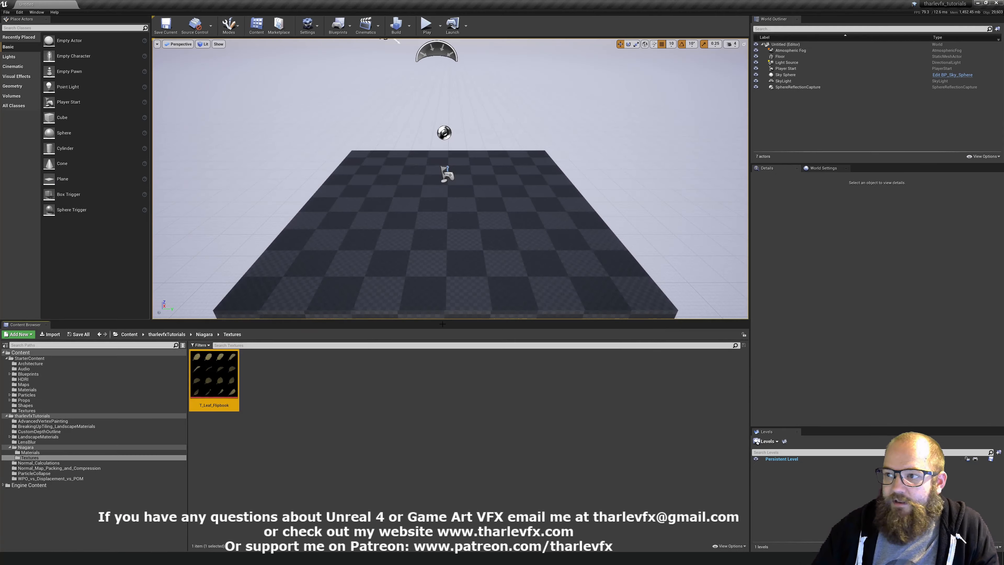
Step: Browse the StarterContent textures, view the T_Fire_SubUV flipbook, and close both open texture editors
click(32, 358)
double_click(666, 379)
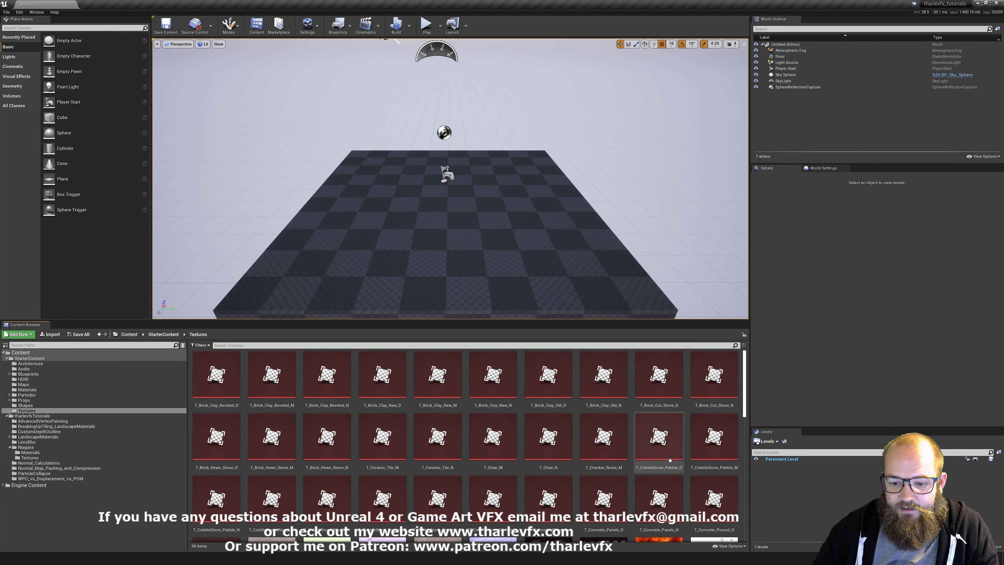
scroll(668, 458, down, 5)
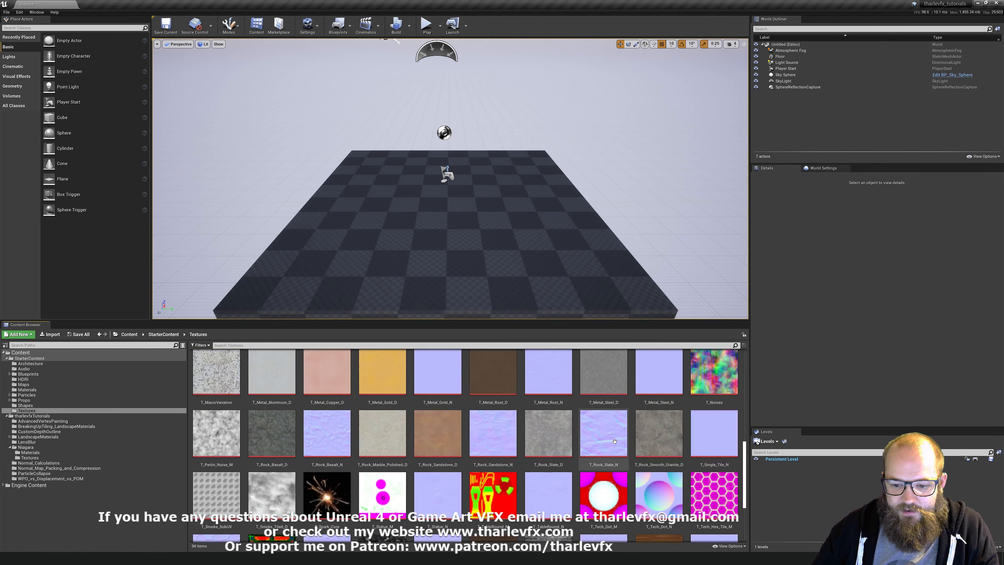
scroll(614, 441, down, 2)
scroll(612, 442, up, 8)
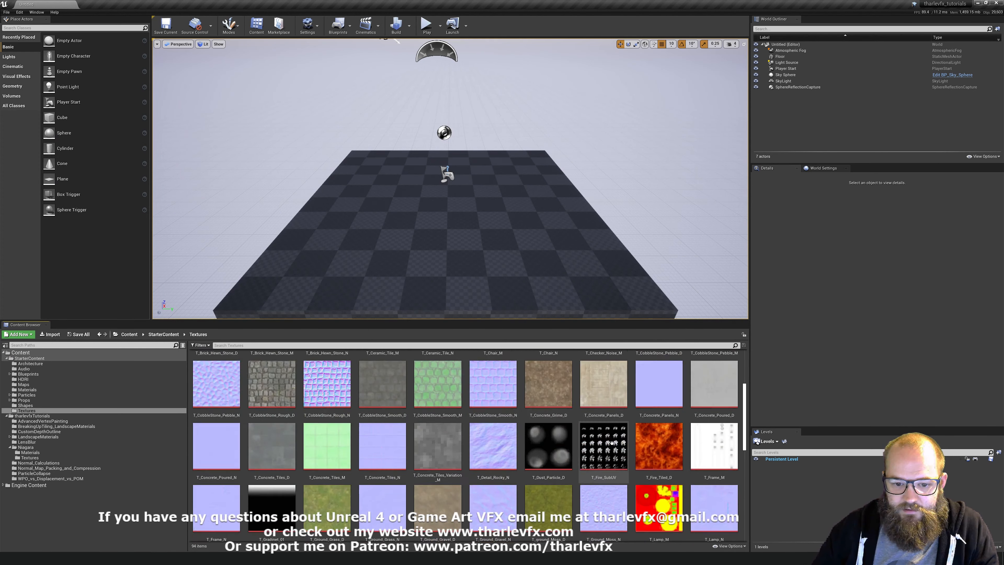
scroll(611, 442, up, 2)
scroll(611, 443, down, 3)
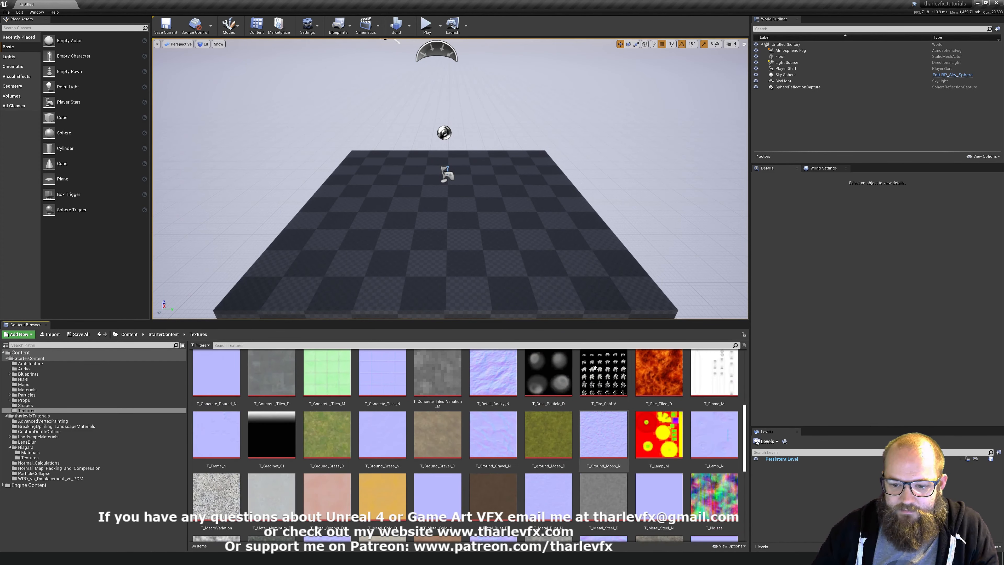
click(605, 385)
scroll(633, 472, down, 1)
scroll(633, 472, down, 2)
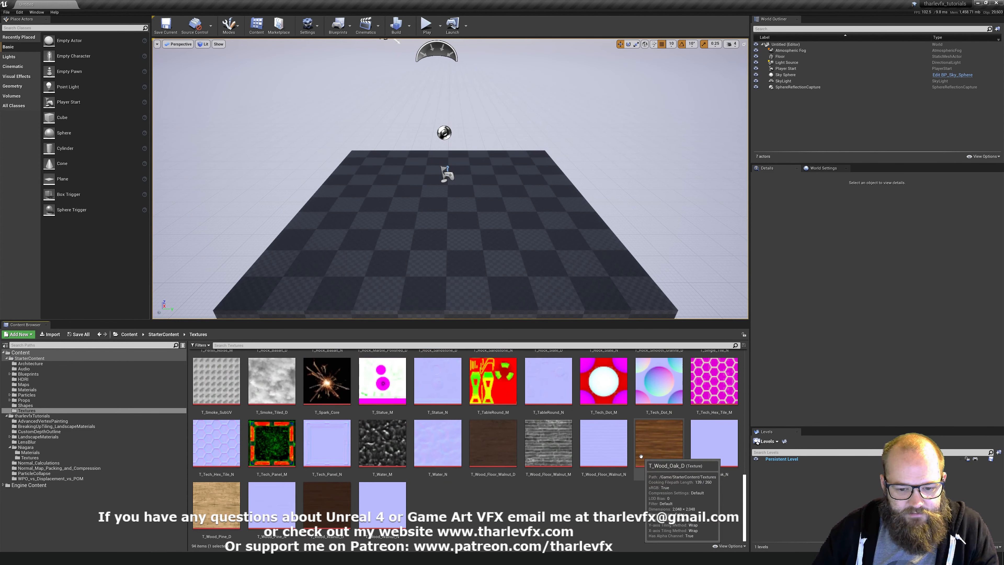
scroll(630, 450, up, 5)
double_click(625, 441)
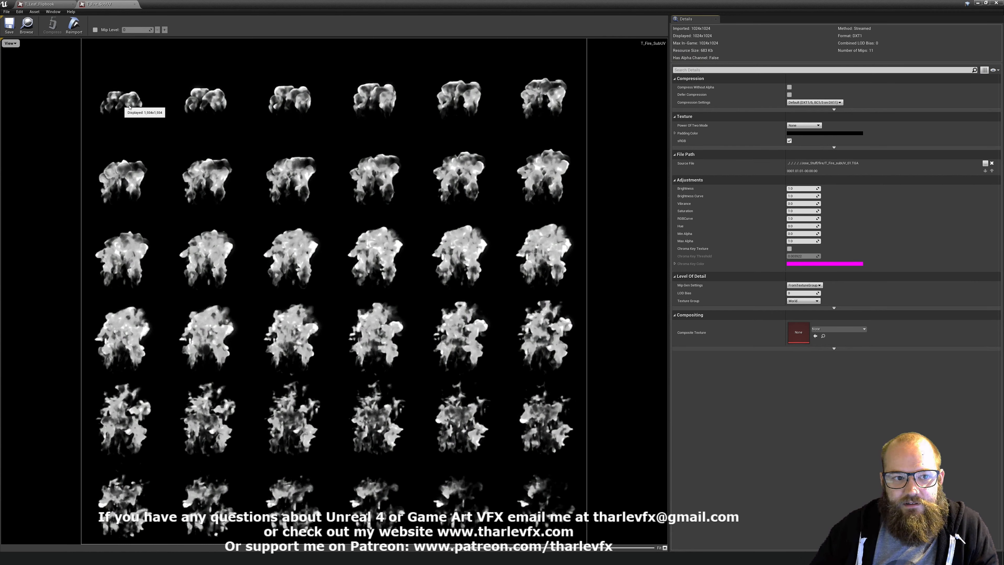
middle_click(111, 4)
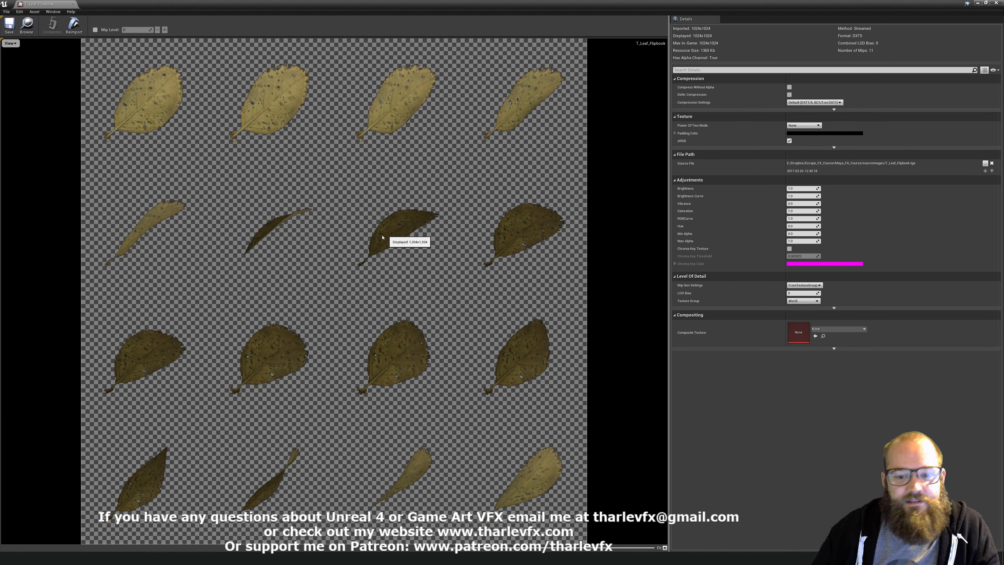
middle_click(39, 6)
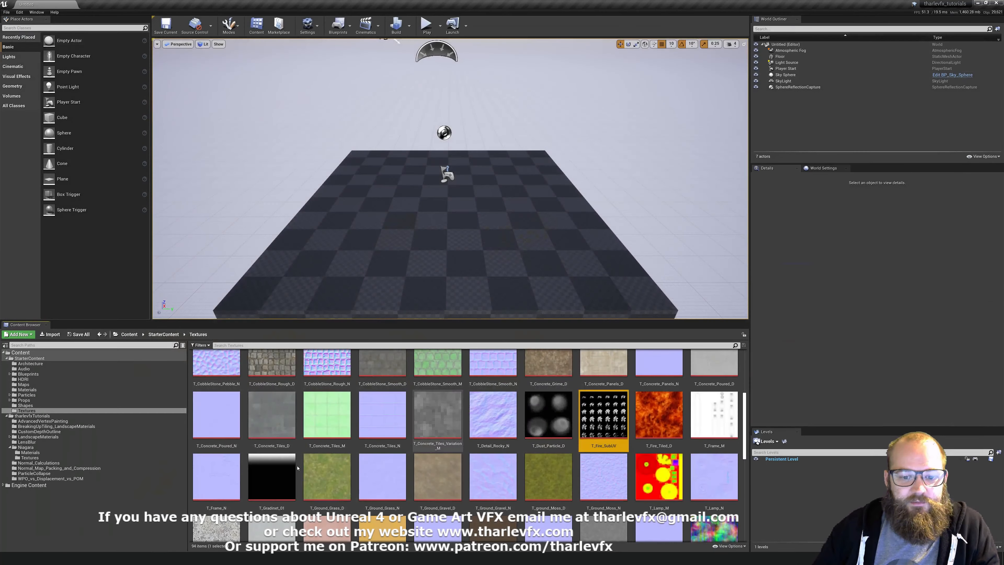
Step: Create a material named M_LeafFlip in the Niagara Materials folder and open it for editing
click(25, 446)
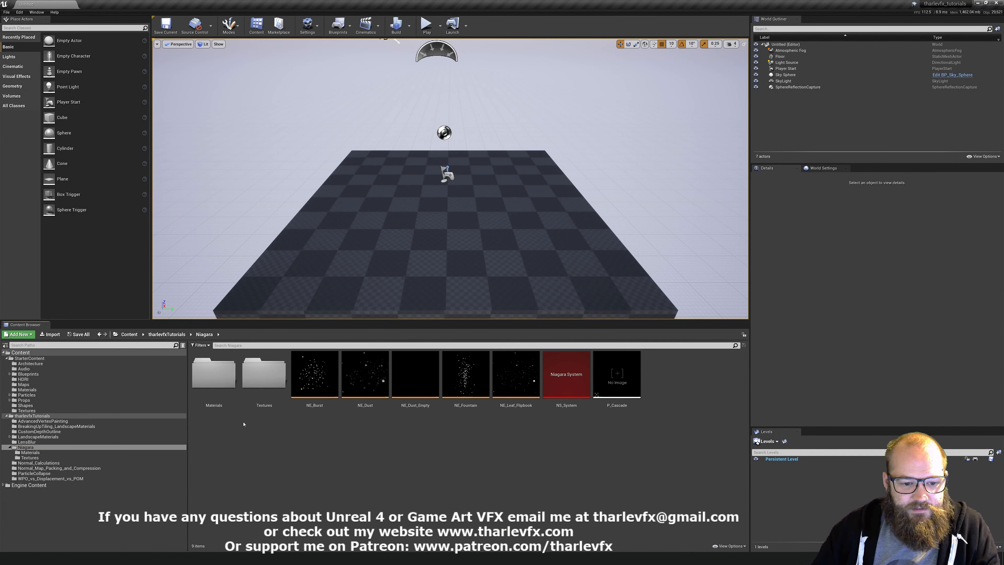
double_click(215, 376)
right_click(356, 400)
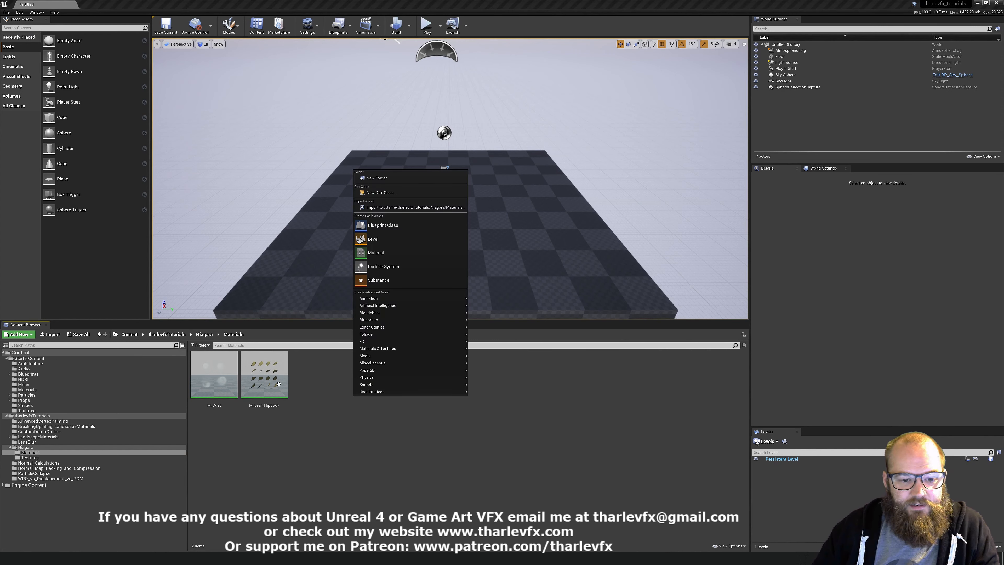
click(388, 239)
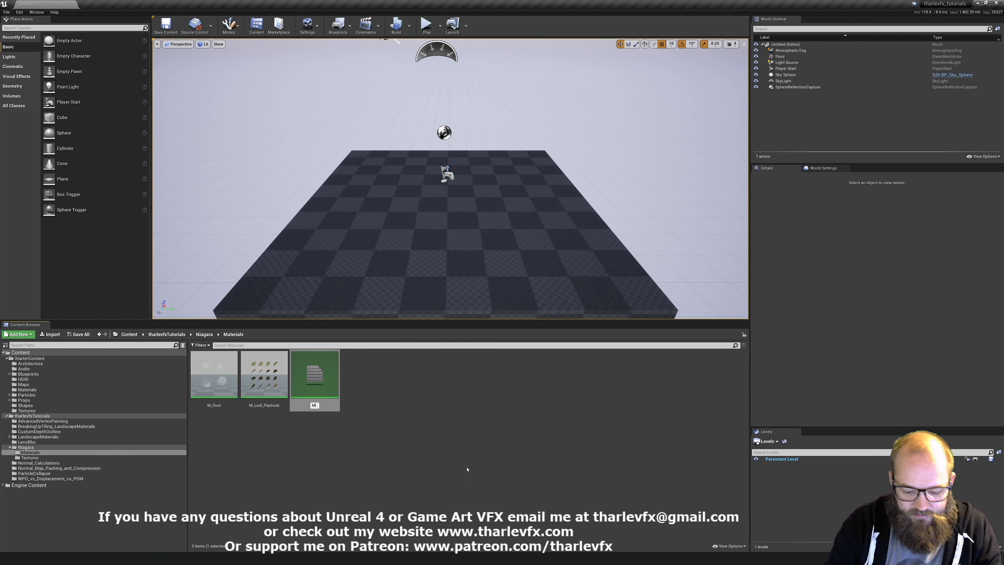
text(M_LeafFlip)
key(Return)
key(Return)
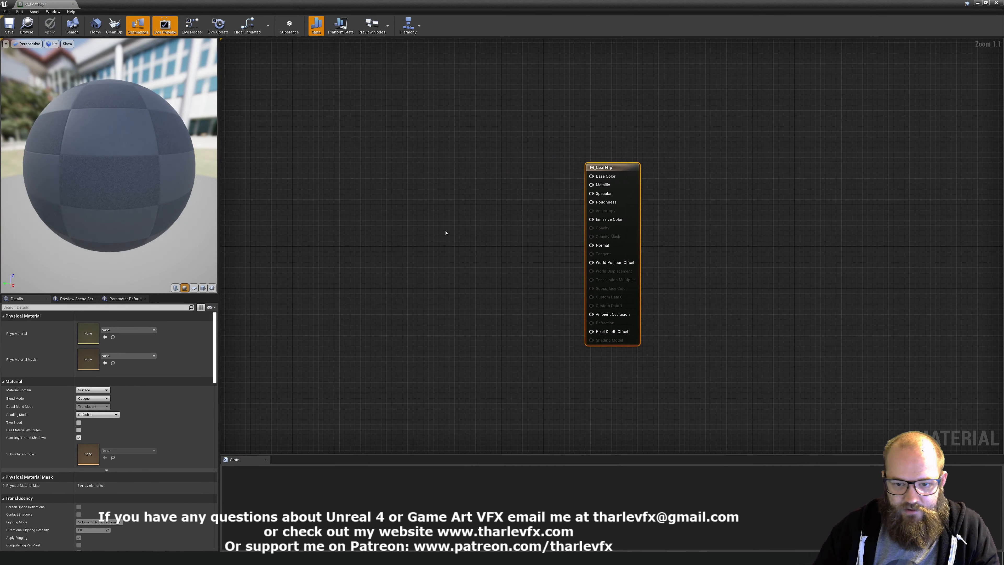
Step: Set the material's blend mode to Masked and add a Texture Sample node using the T_Leaf_Flipbook texture
click(93, 398)
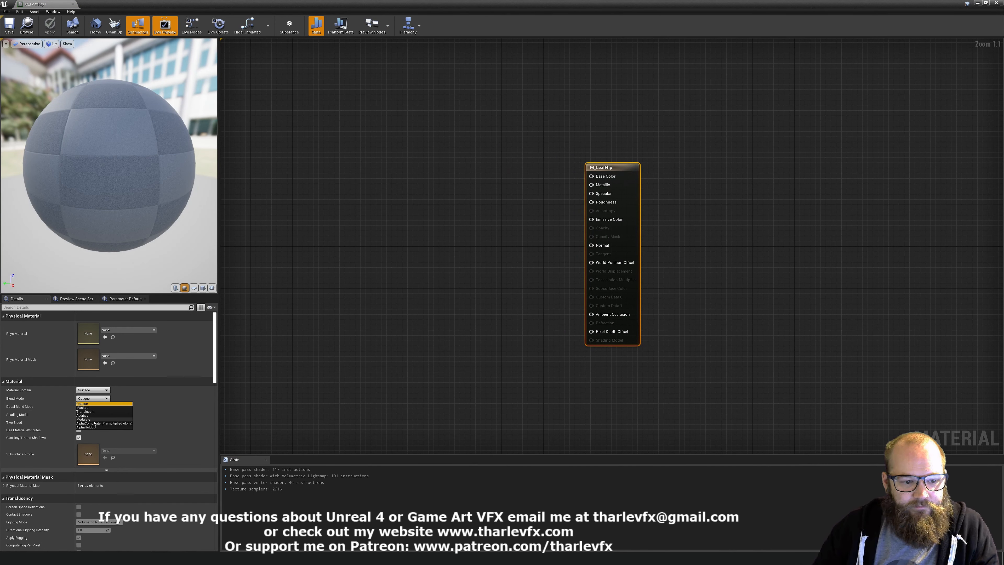
click(93, 408)
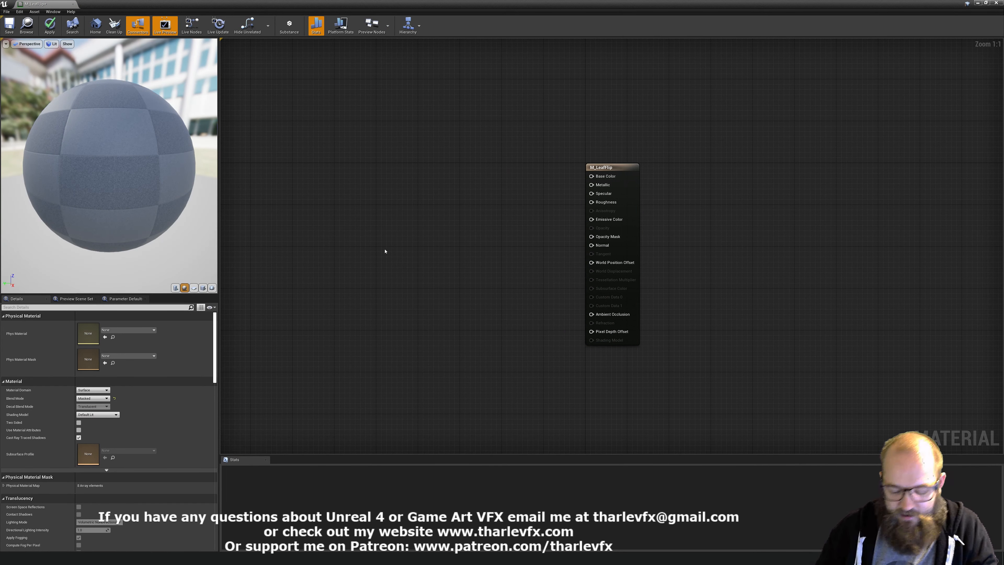
click(426, 216)
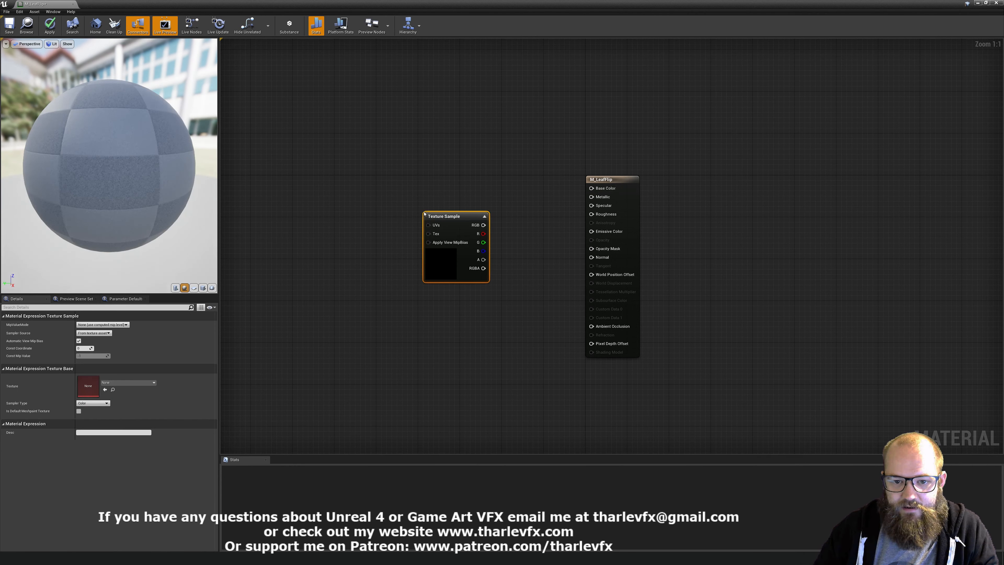
click(128, 383)
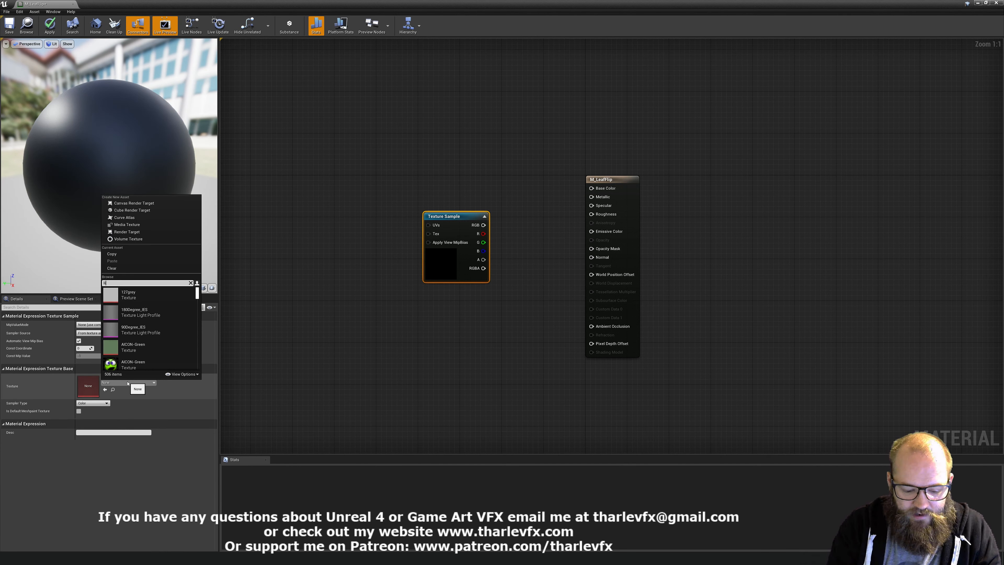
text(fp)
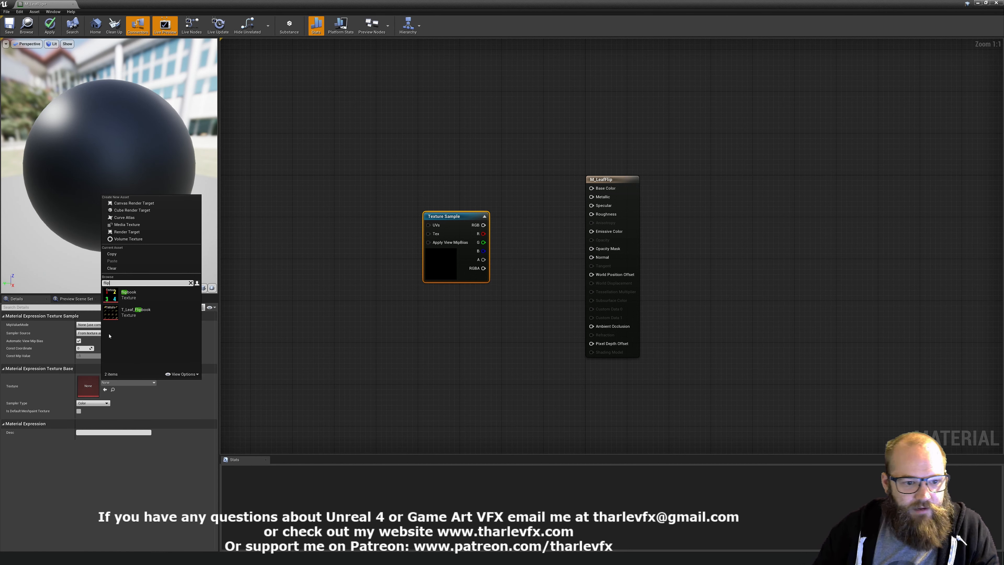
click(127, 312)
Step: Connect the Texture Sample's alpha to Opacity Mask and its RGB to Base Color, aligning the node with the material inputs
drag(449, 272, 617, 250)
click(491, 249)
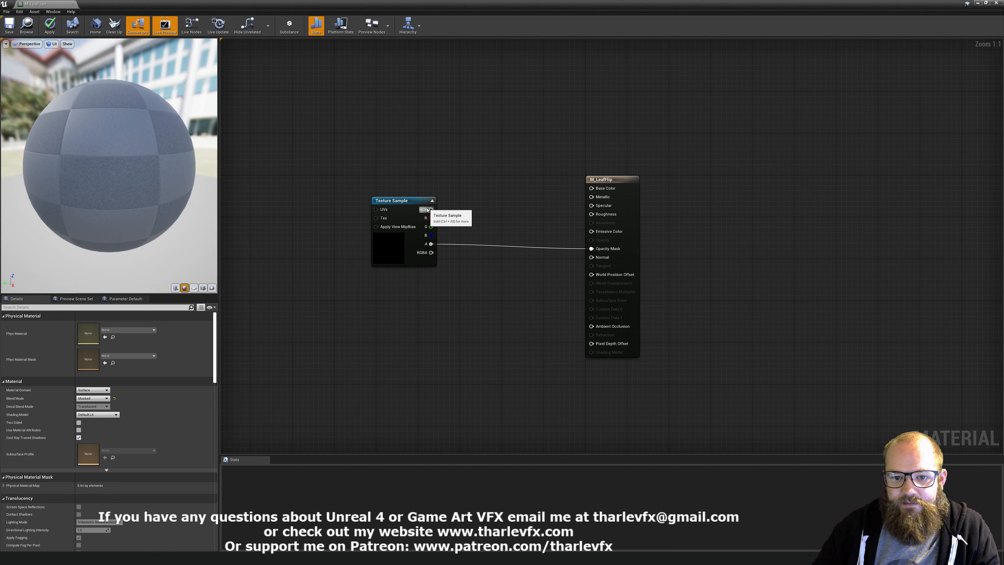
drag(431, 209, 592, 189)
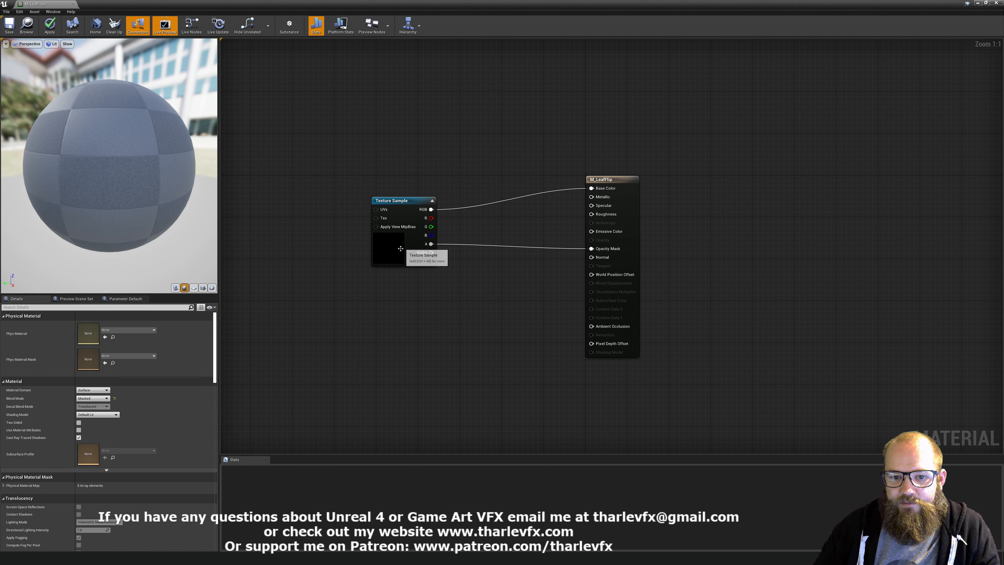
drag(400, 249, 405, 227)
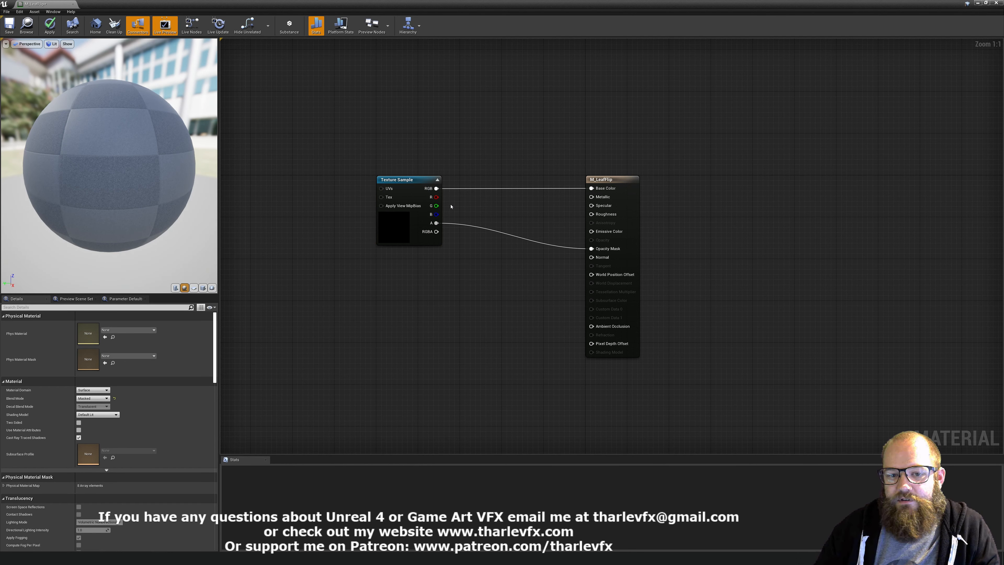
Step: Preview the material on a plane, then apply and save M_LeafFlip and return to the level editor
click(193, 288)
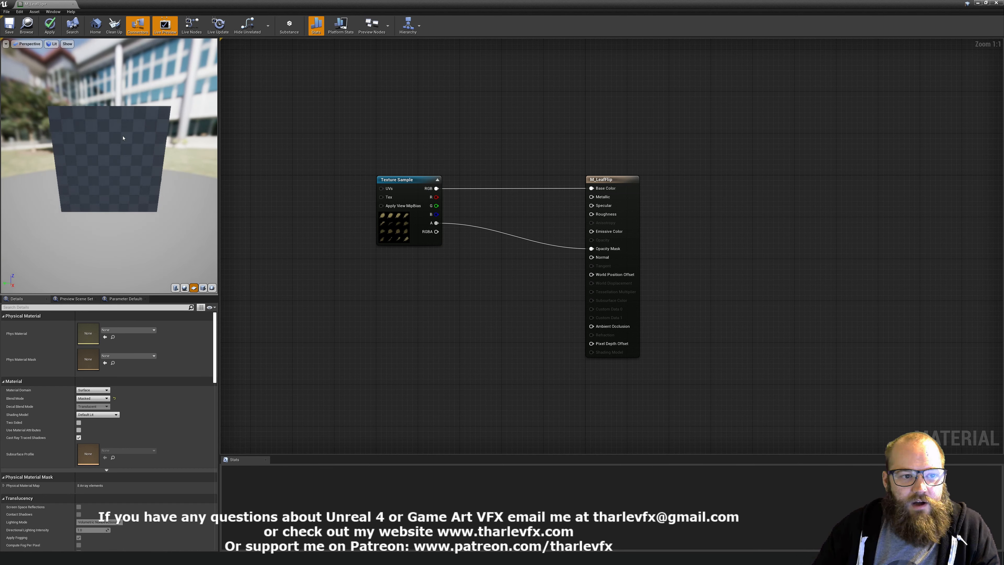
click(50, 25)
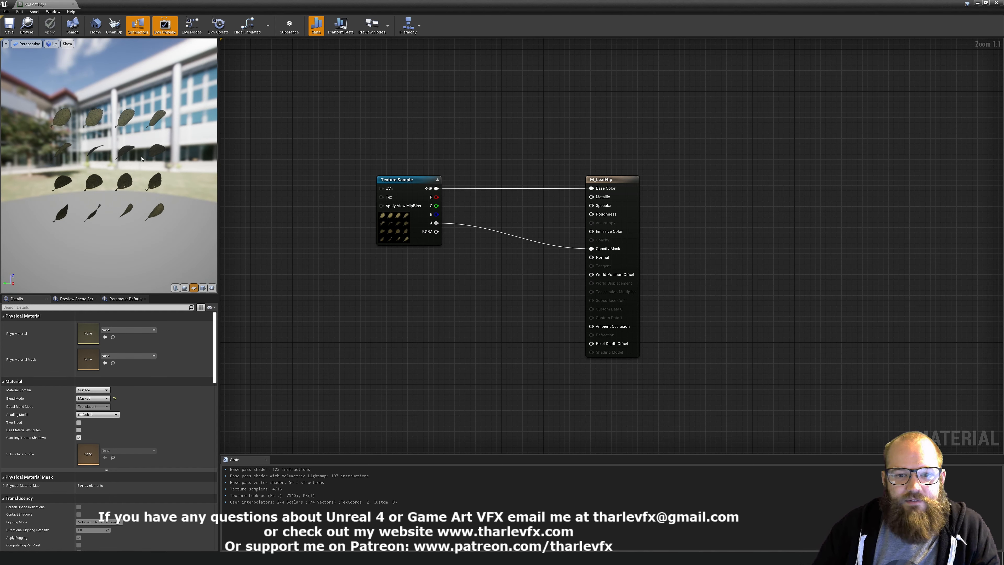
key(ctrl+s)
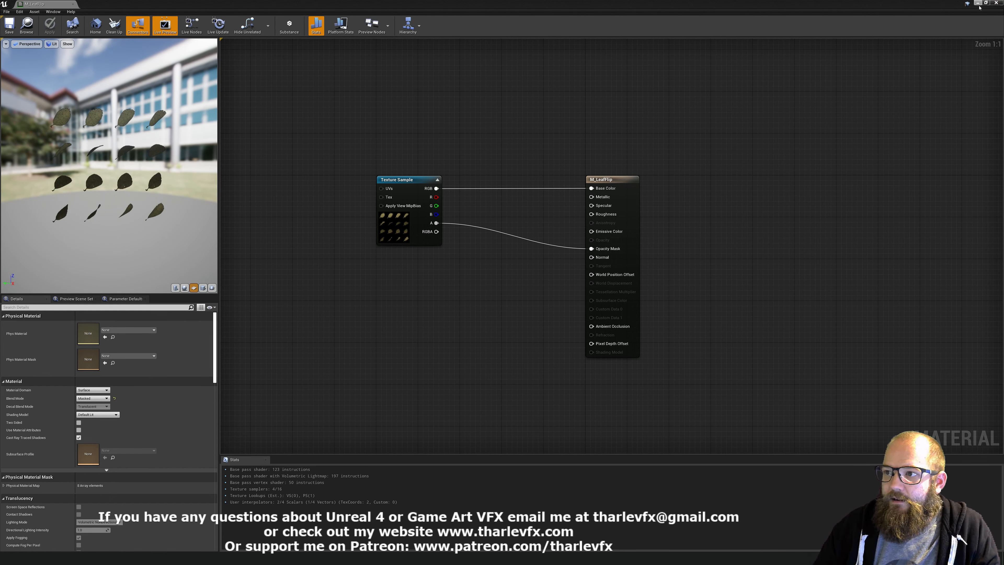
click(978, 4)
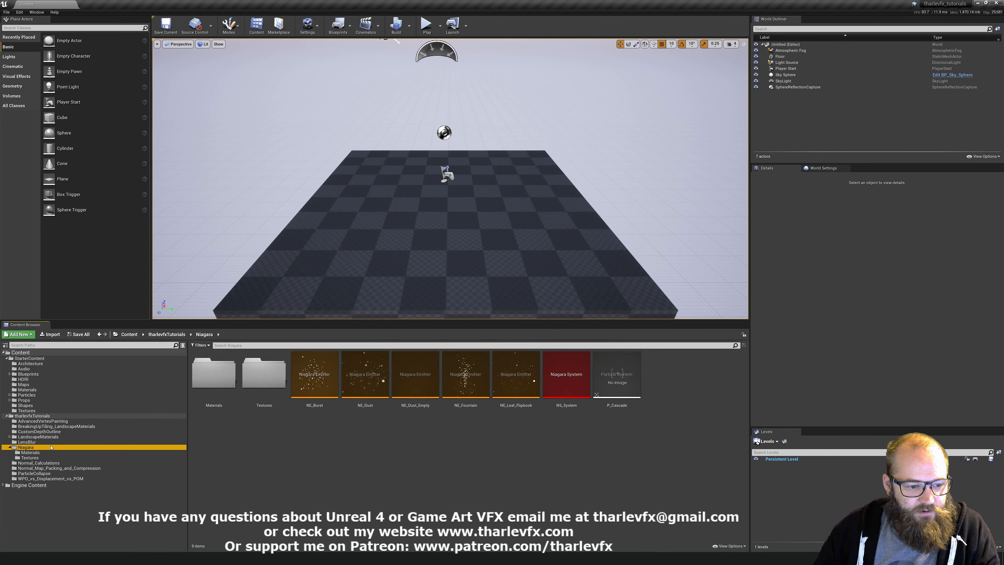
Step: Create a Niagara emitter from the Hanging Particulates template in the Niagara folder, name it NE_Leaf and open it for editing
right_click(362, 451)
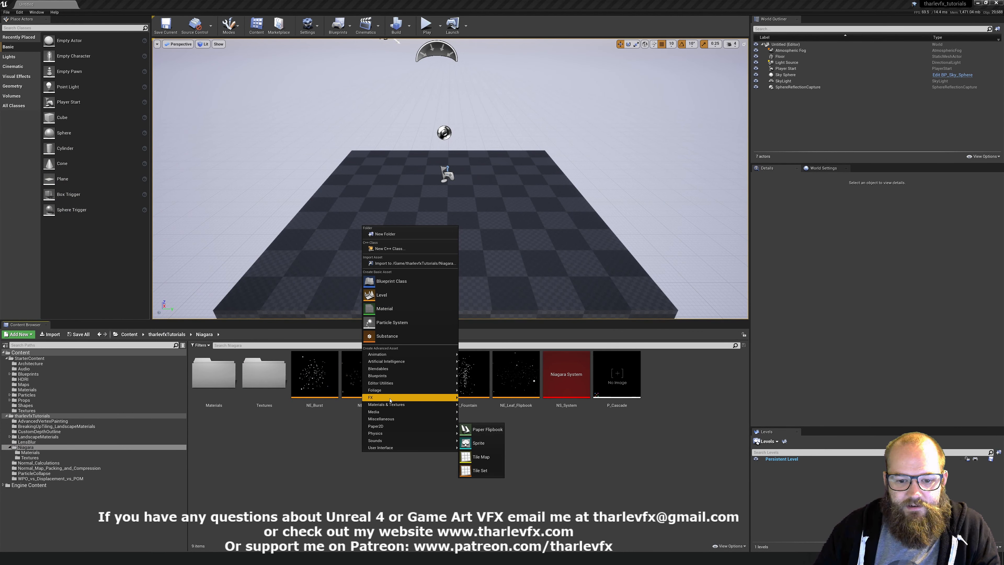
mouse_move(390, 398)
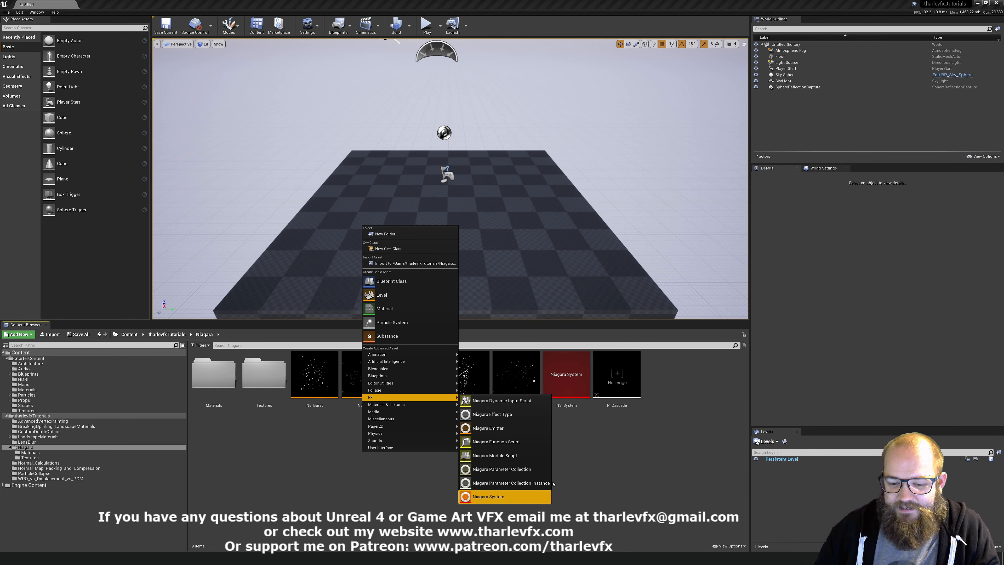
click(494, 428)
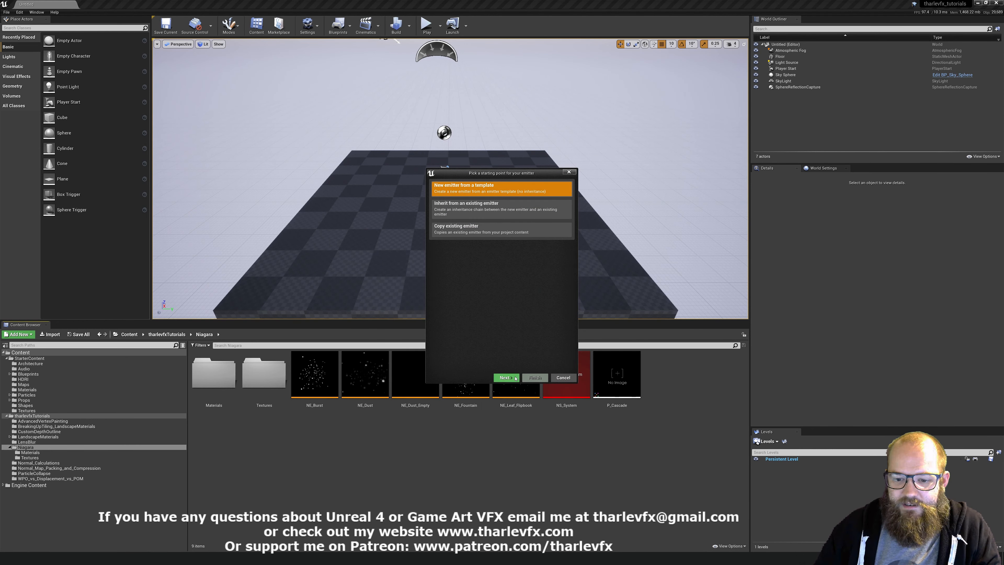
click(506, 377)
click(527, 310)
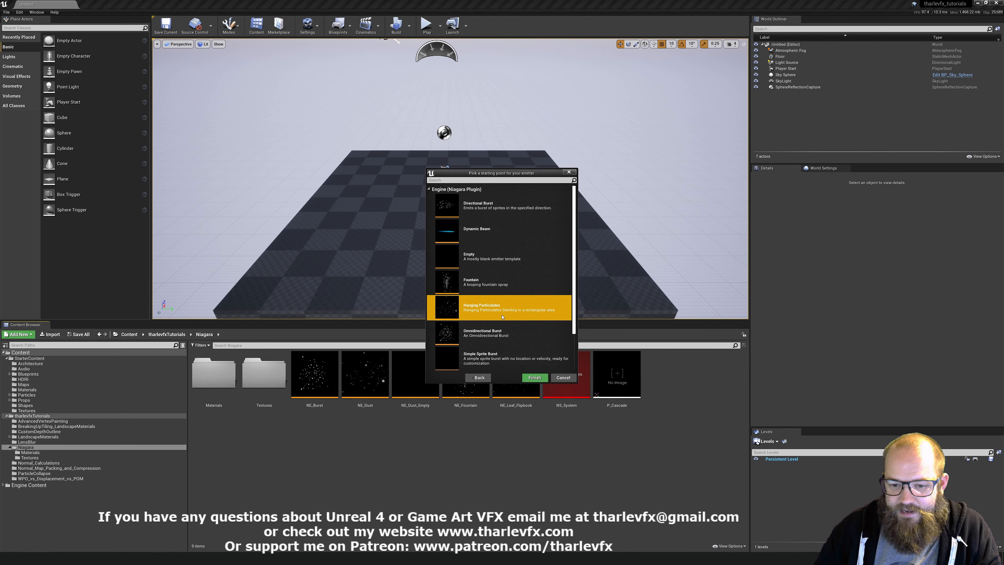
click(534, 378)
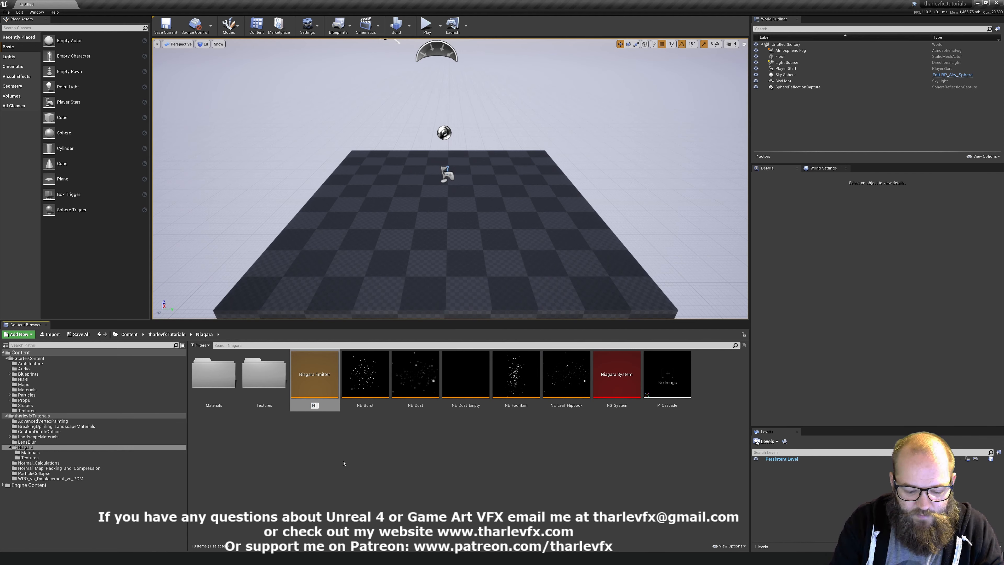
text(NE_Leaf)
key(Return)
key(Return)
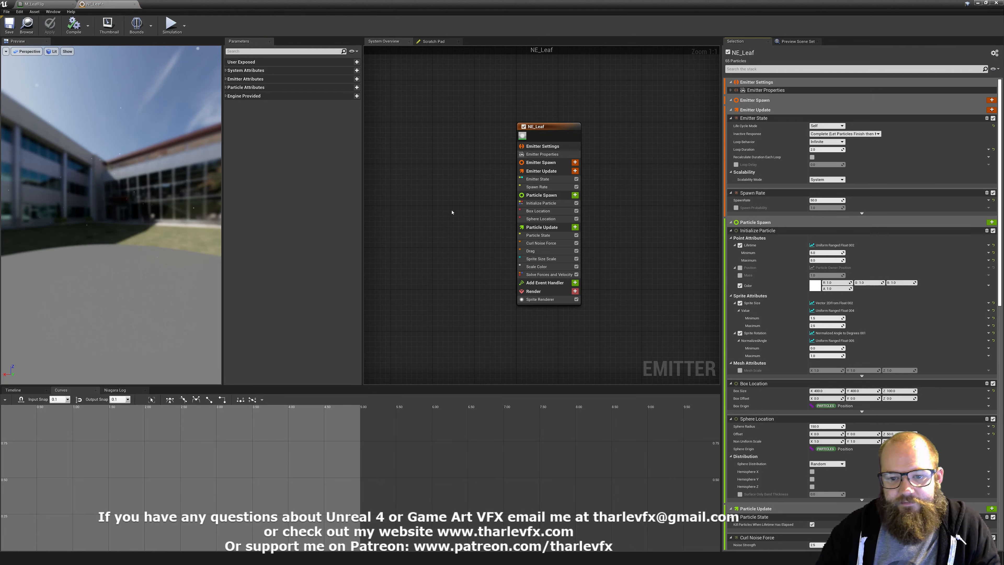
Step: Assign the M_LeafFlip material to the emitter's Sprite Renderer and check the material's Used with Niagara Sprites usage setting
right_drag(474, 216, 460, 217)
drag(32, 238, 47, 119)
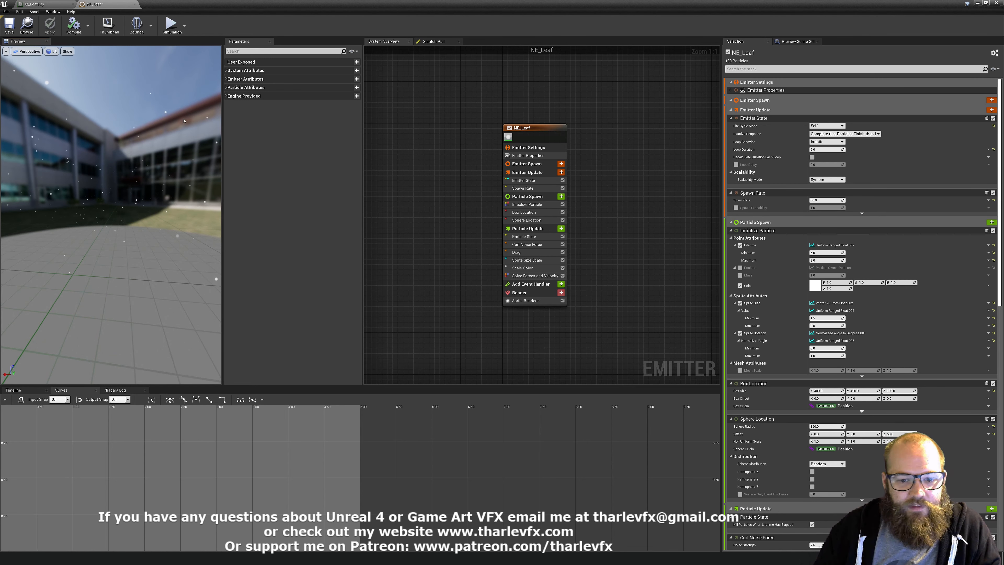
click(526, 301)
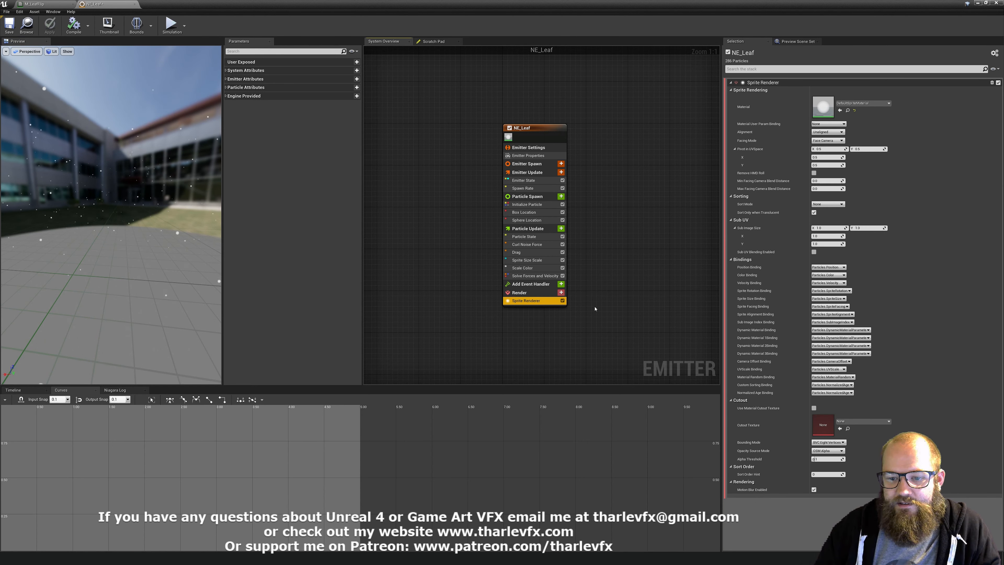
click(850, 103)
text(l)
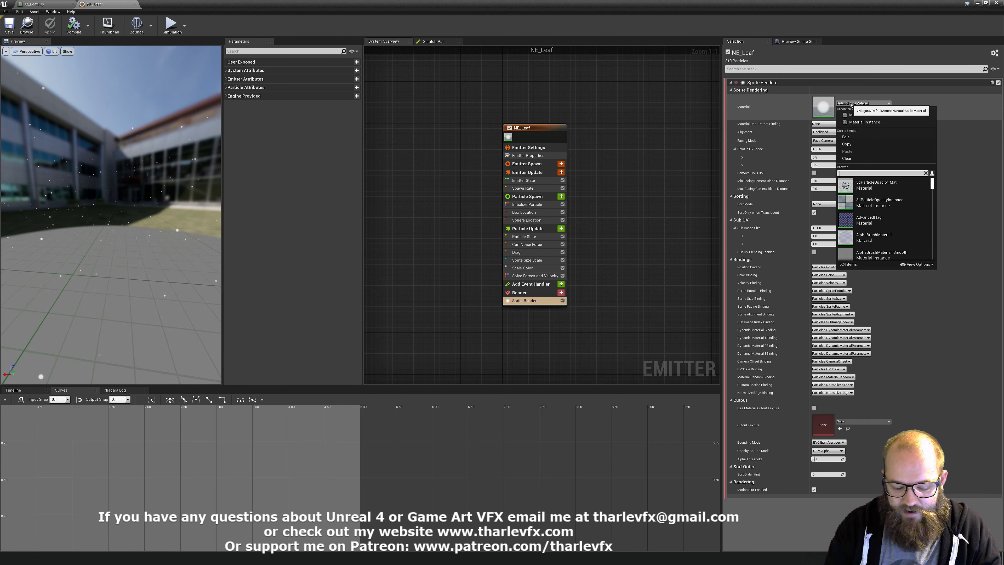
text(eaf)
click(871, 185)
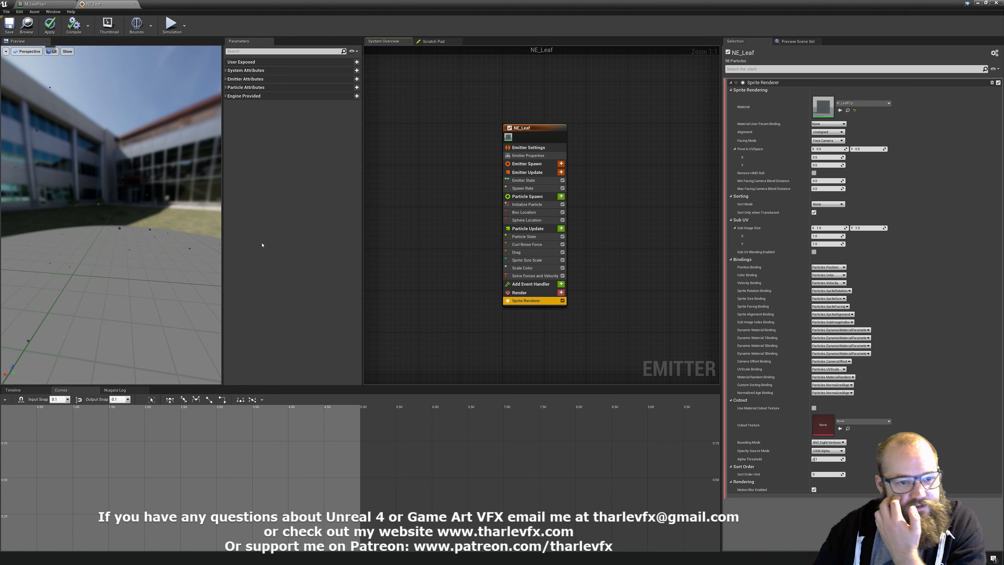
click(40, 3)
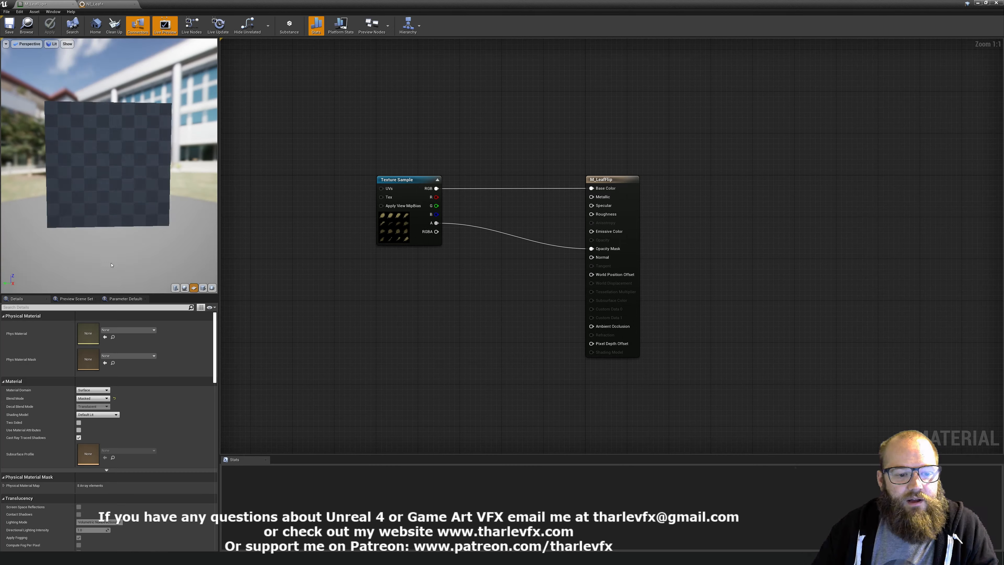
scroll(125, 417, down, 10)
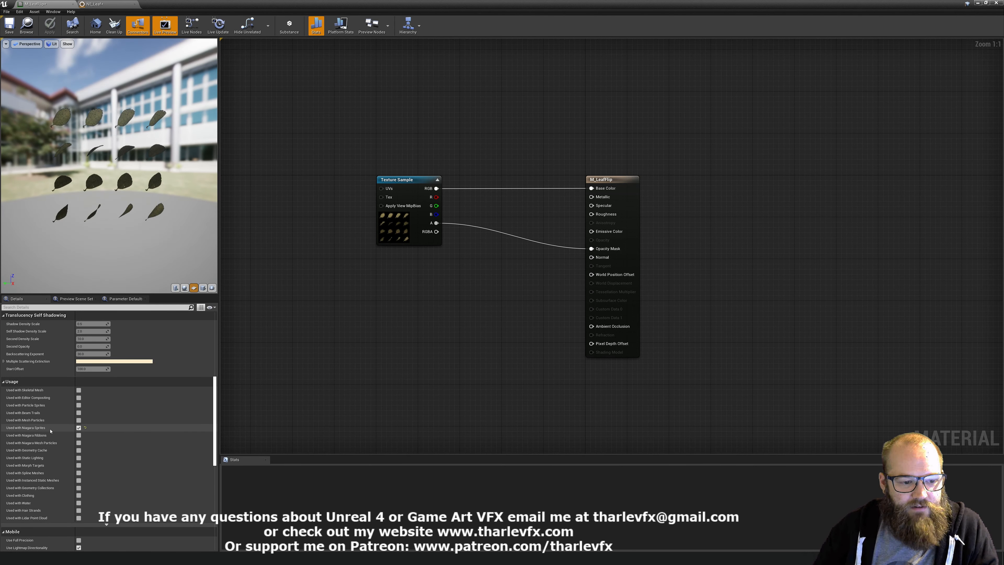
scroll(48, 430, up, 10)
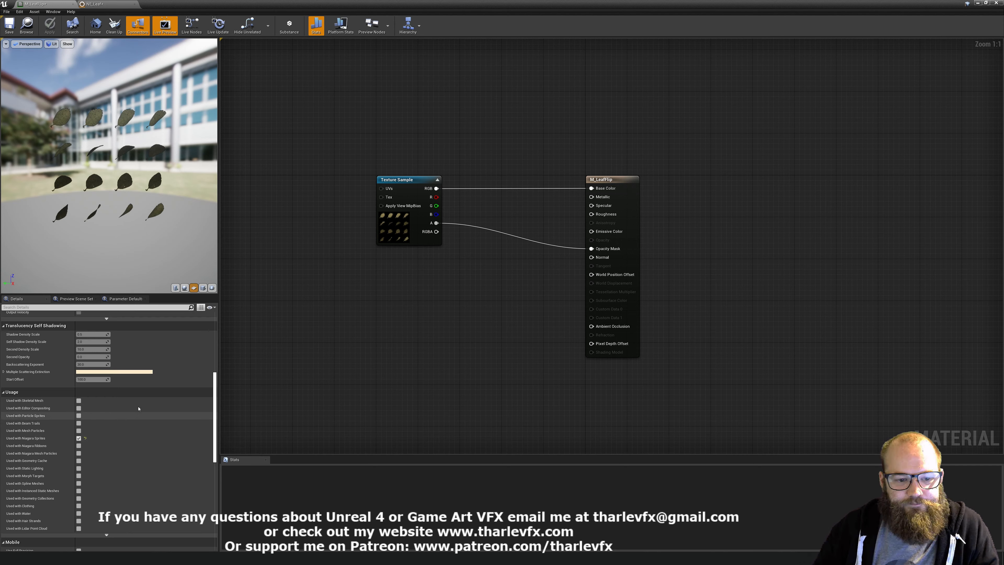
click(102, 6)
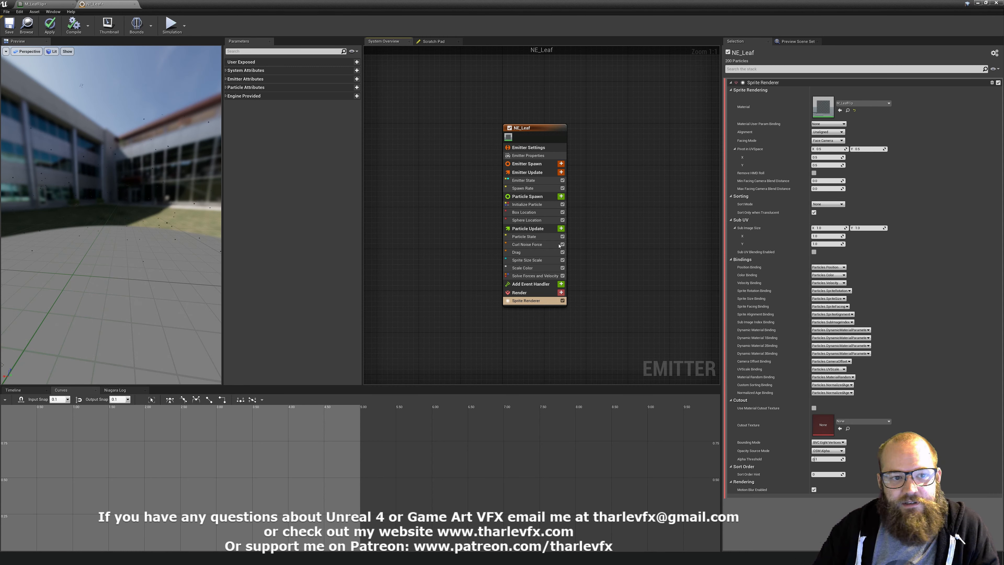
Step: Set the minimum sprite size to 10 in the Initialize Particle module
click(538, 219)
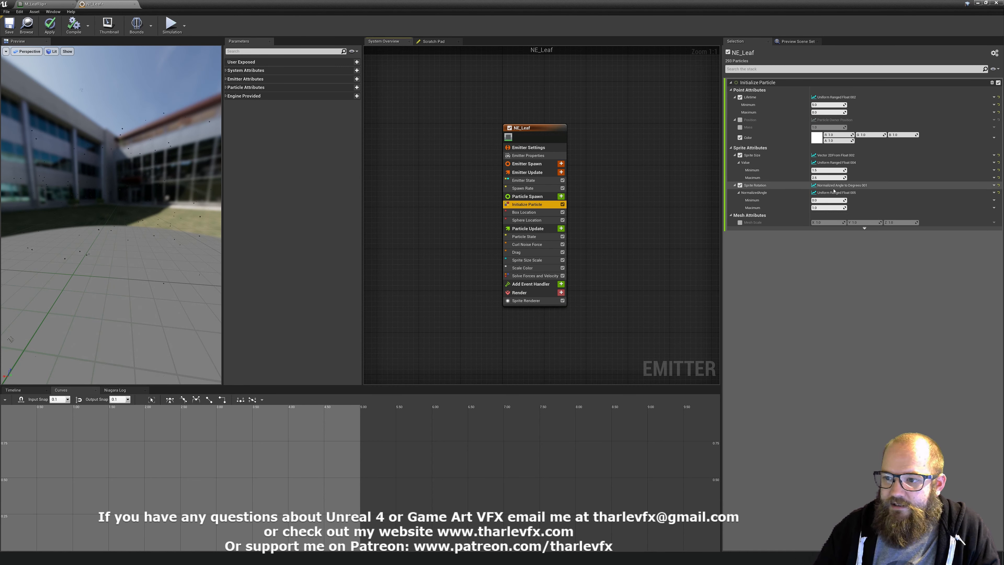
click(829, 170)
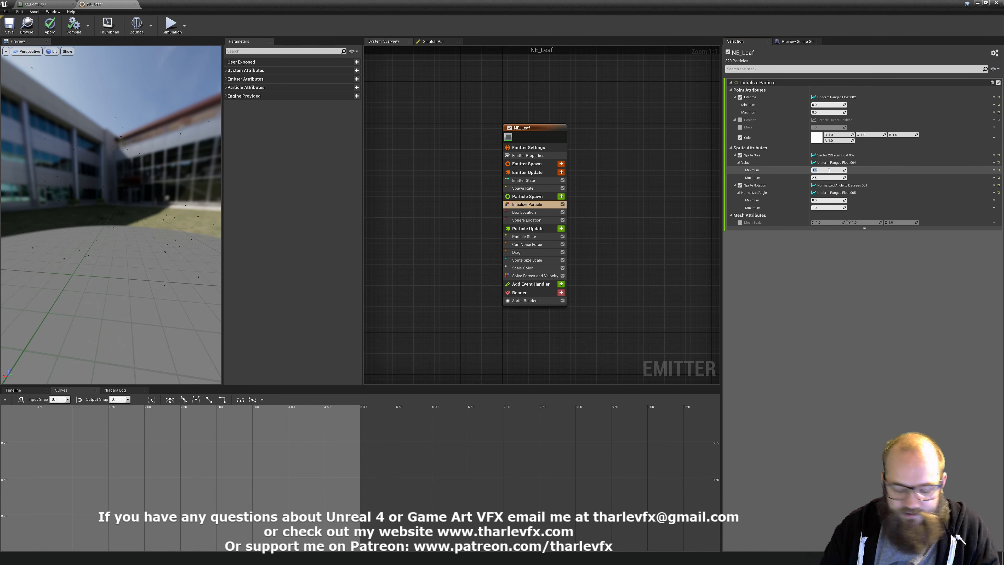
text(10)
key(Tab)
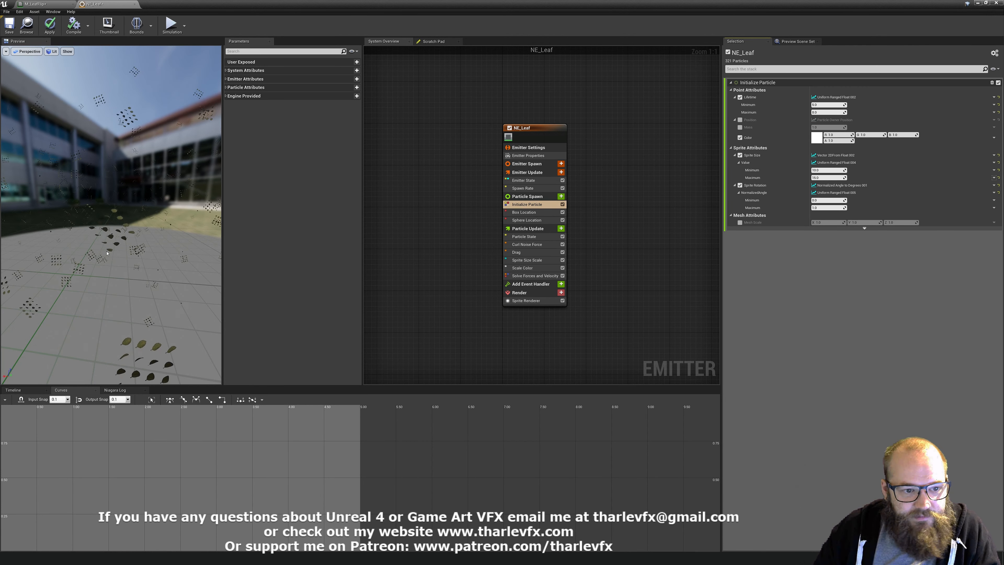
Step: Set the Sprite Renderer's Sub Image Size to 4 in X and 4 in Y
click(526, 300)
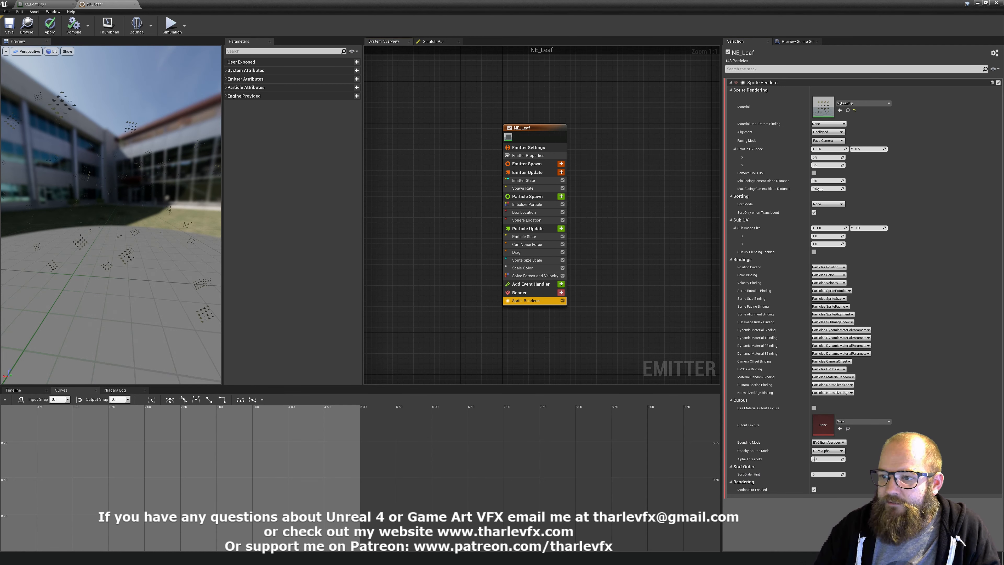
click(835, 228)
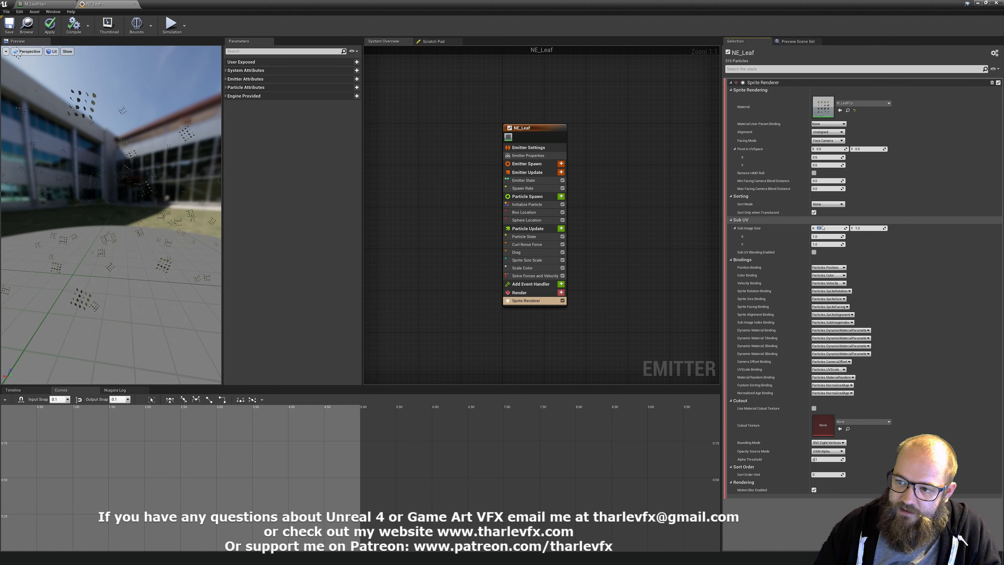
click(869, 228)
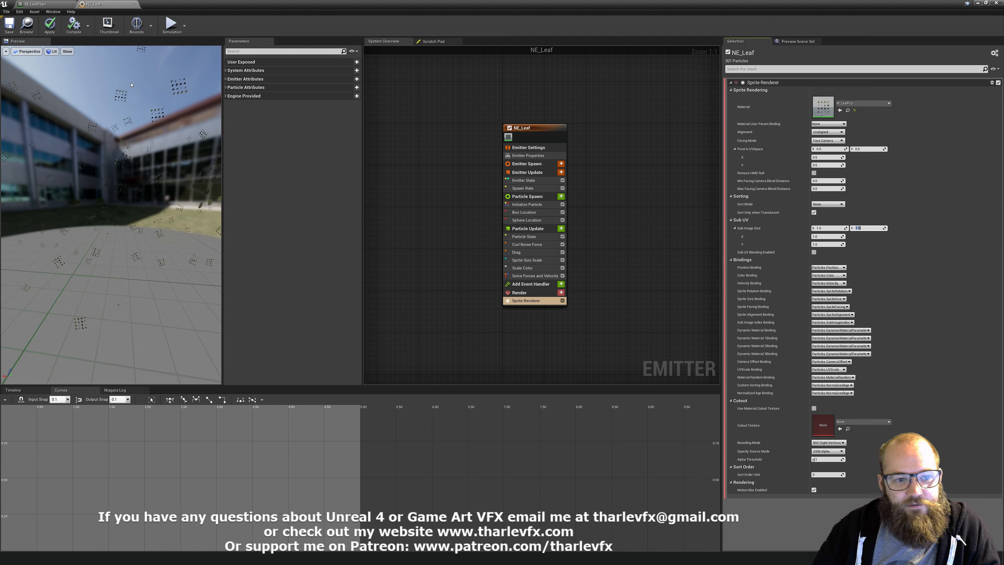
click(830, 228)
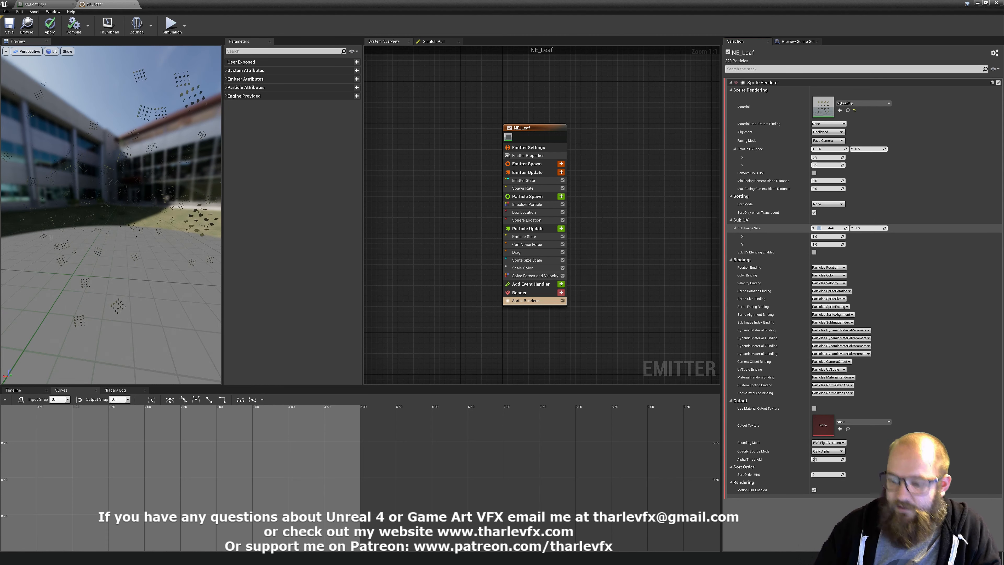
text(4)
key(Tab)
text(4)
key(Tab)
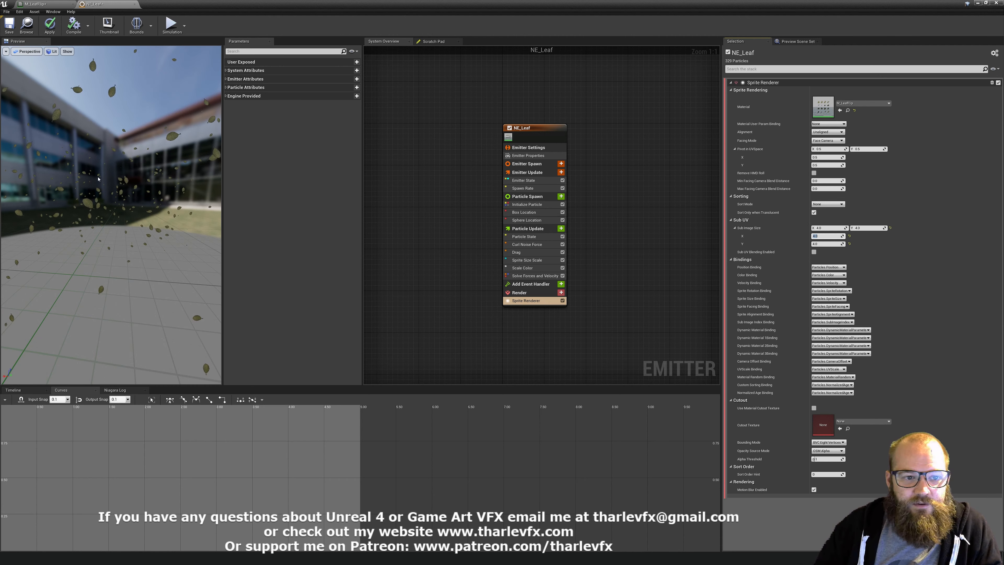
click(396, 280)
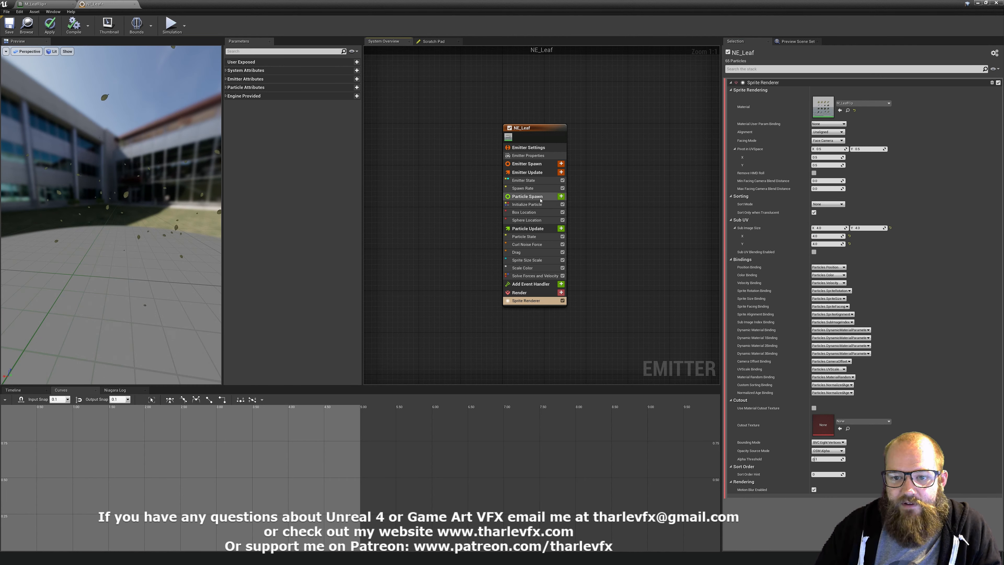
Step: Add a Sub UVAnimation module to the emitter's Particle Update group
click(526, 230)
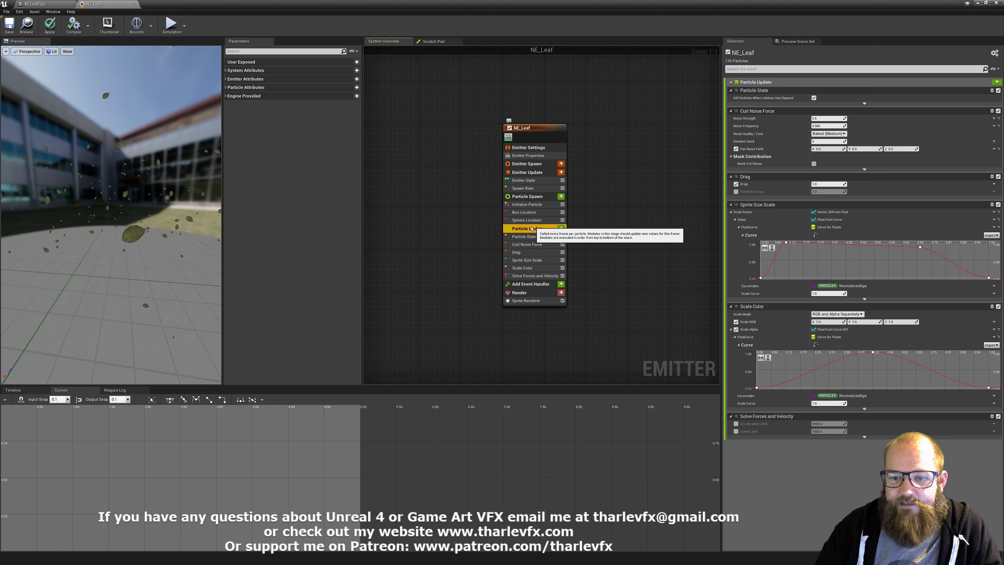
click(560, 229)
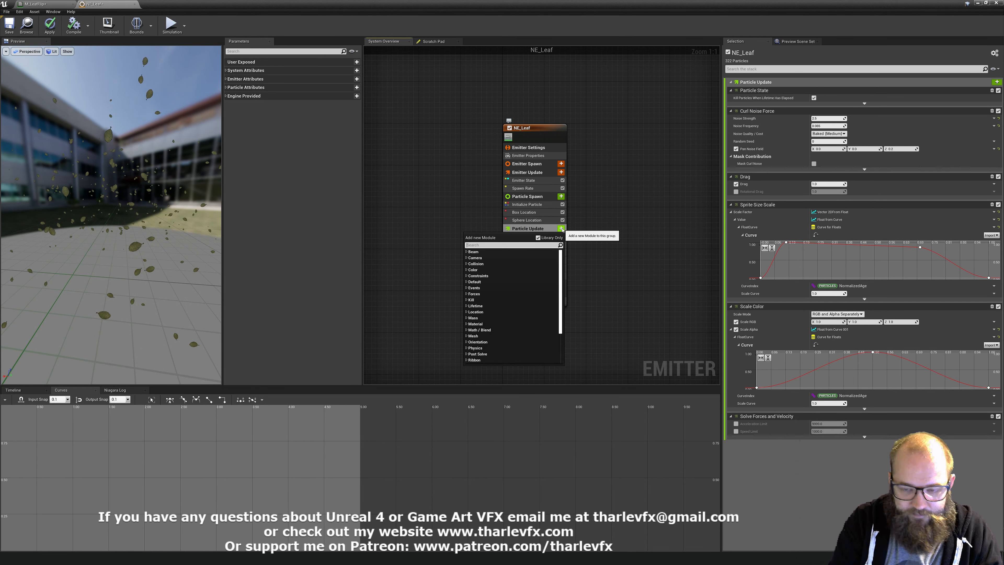
text(sub uv)
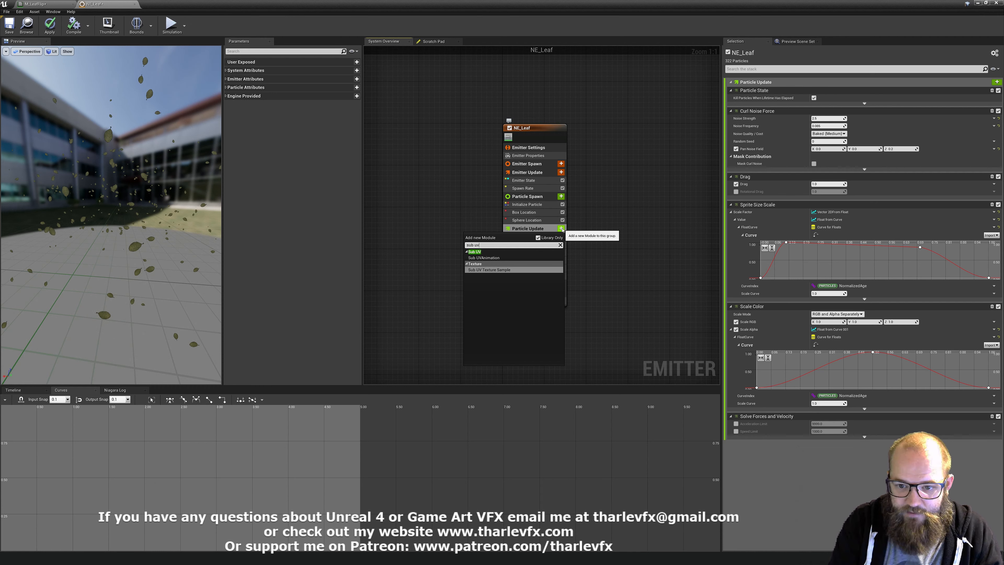
click(483, 258)
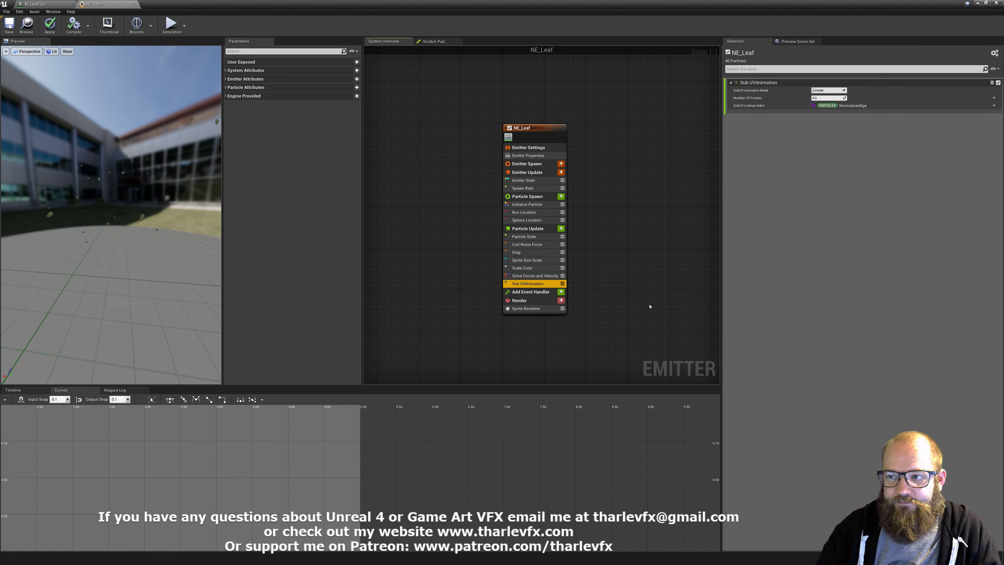
Step: Keep the Sub UV animation mode at Linear and set its number of frames to 16
click(832, 90)
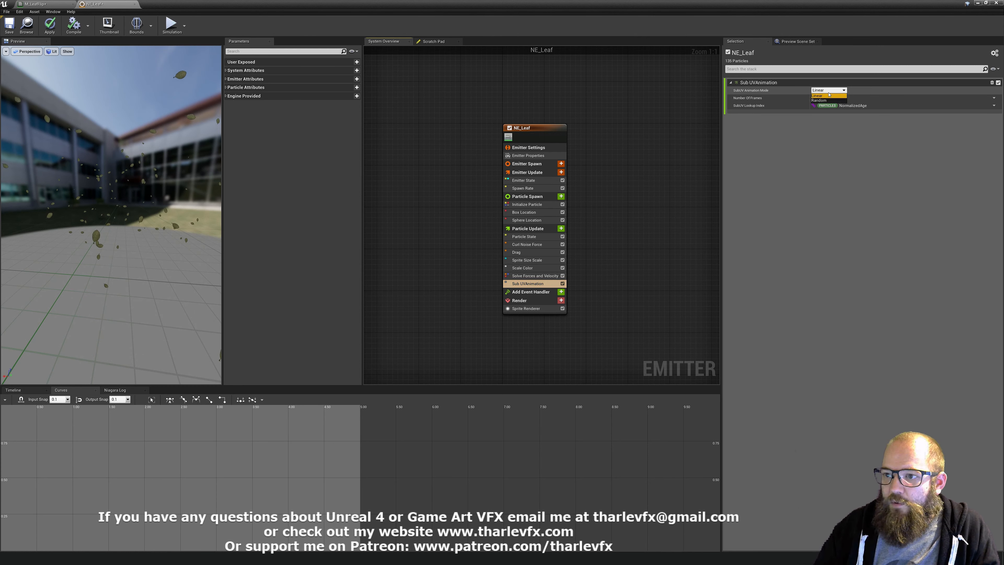
click(831, 95)
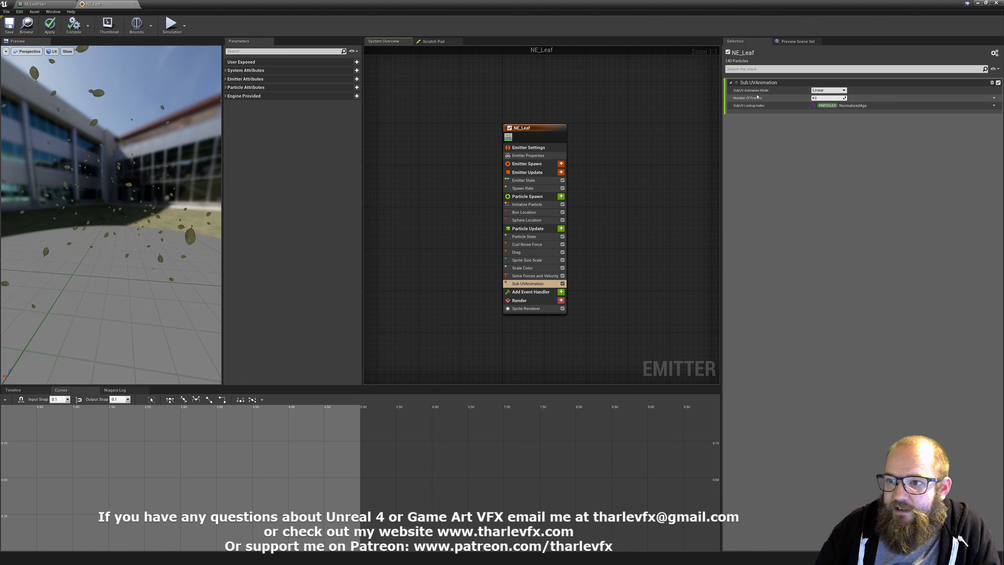
click(827, 98)
text(16)
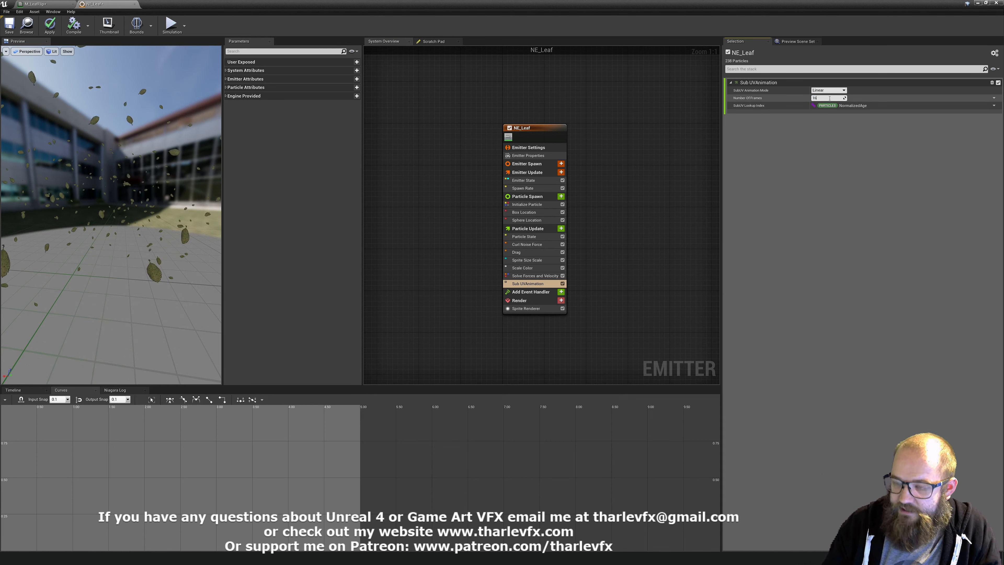
key(Return)
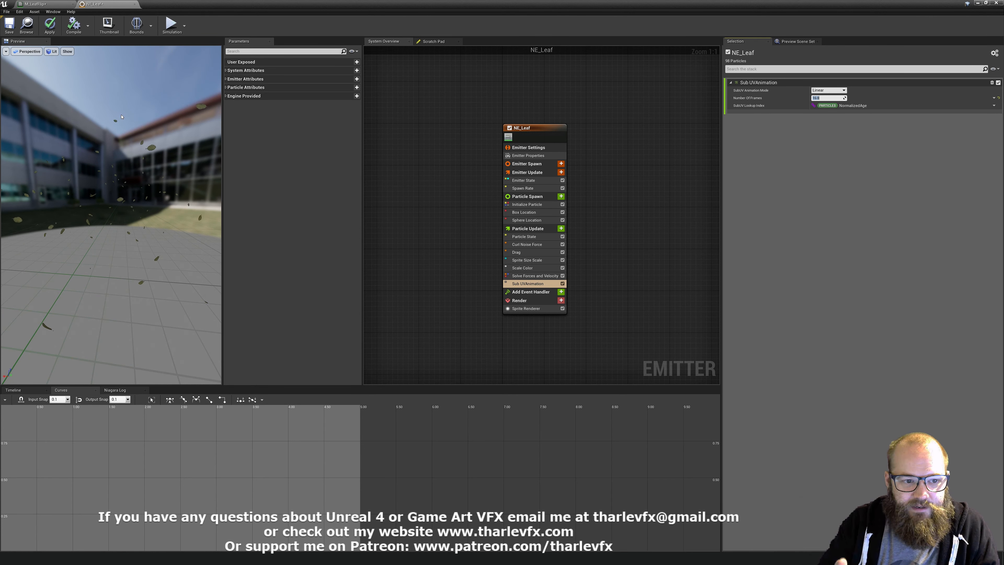
Step: Check the flipbook Texture Sample in M_LeafFlip, and enable Sub UV Blending in NE_Leaf's Sprite Renderer
click(35, 4)
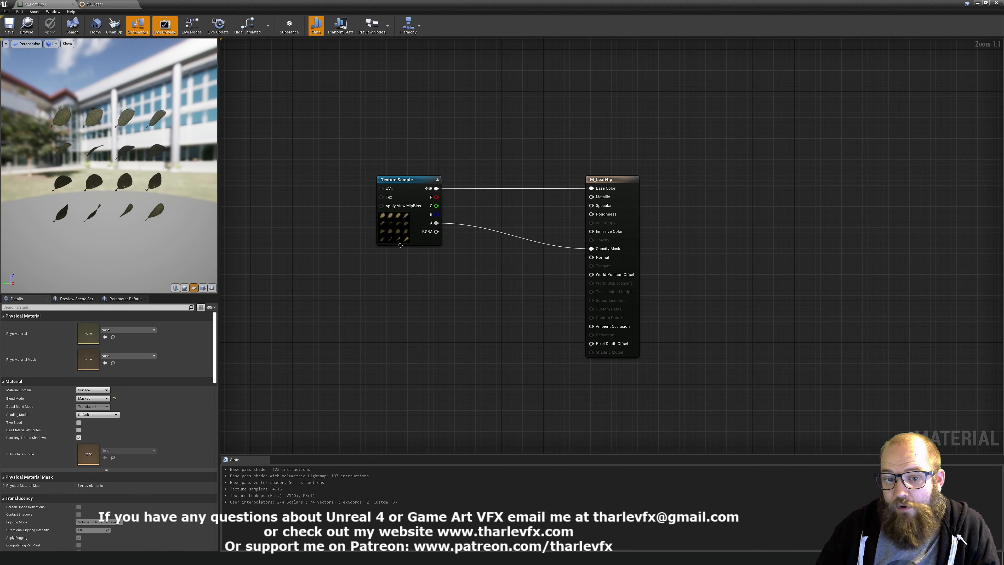
click(391, 224)
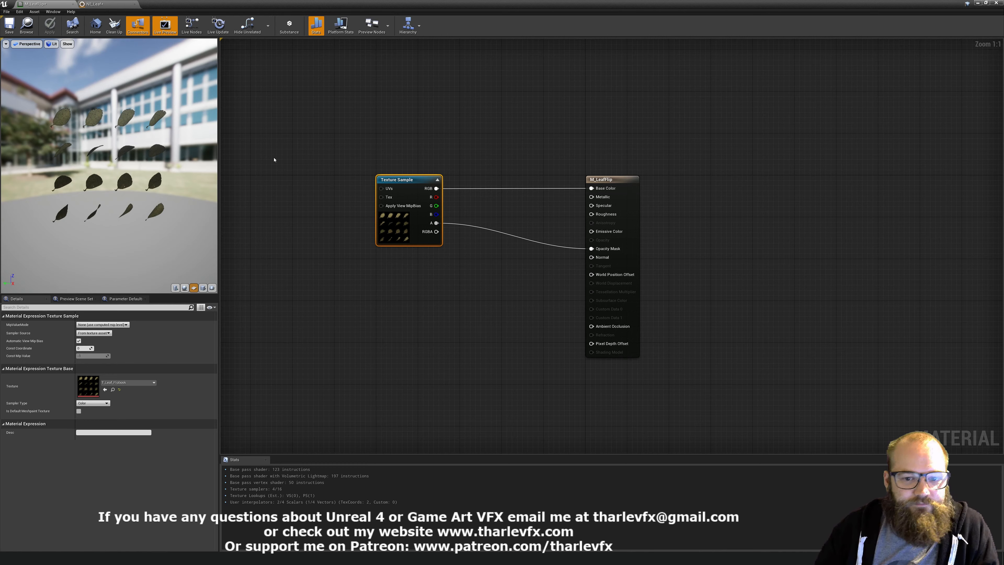
click(95, 4)
click(527, 308)
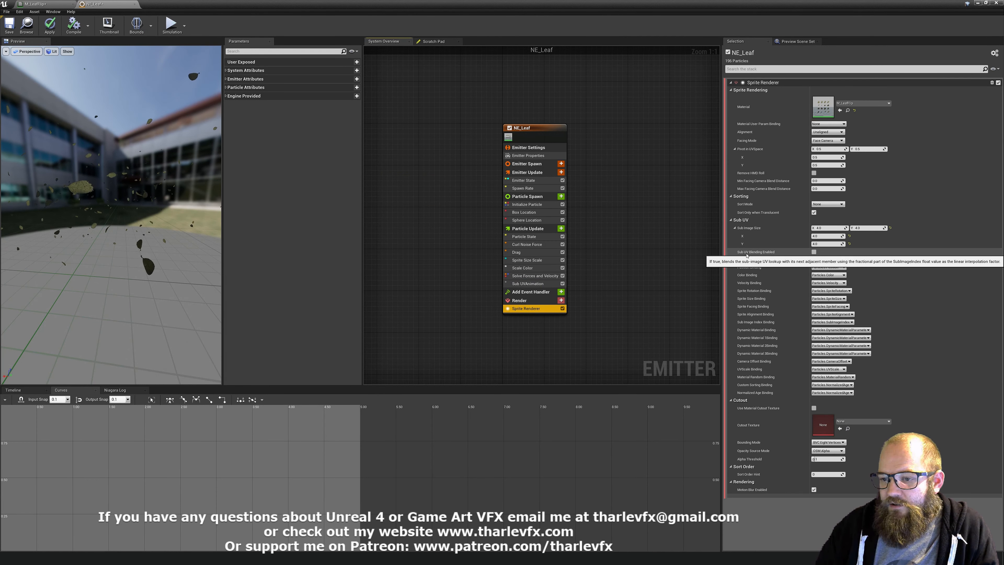
click(814, 251)
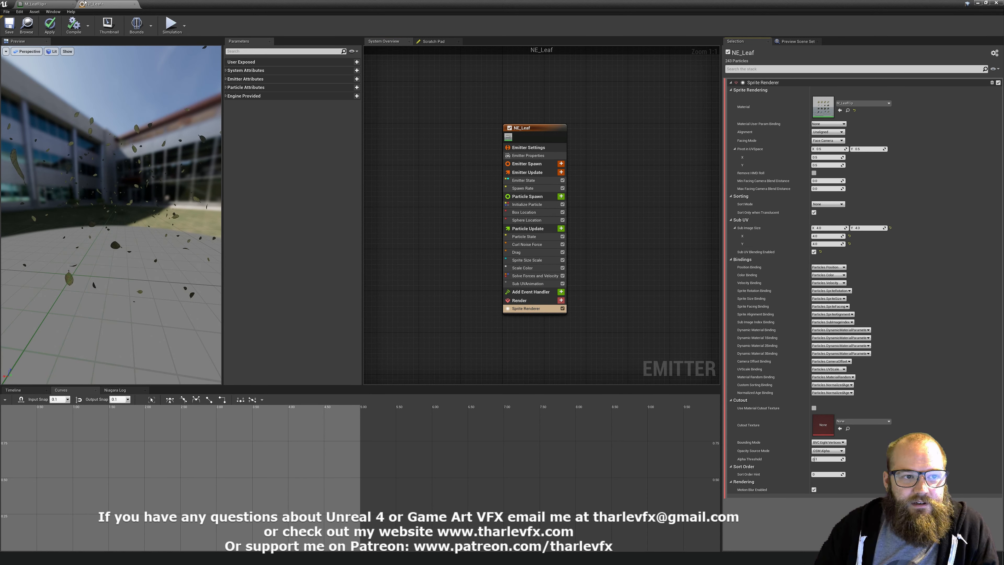
Step: Add a Particle SubUV node directly beneath the Texture Sample in the M_LeafFlip material and check its Blend option
click(43, 4)
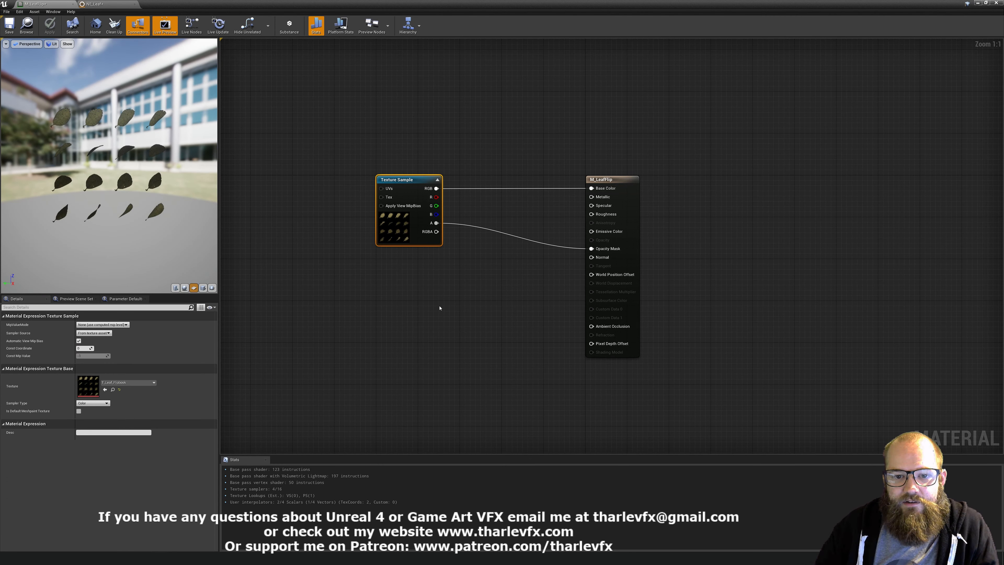
click(372, 259)
right_click(385, 266)
text(par)
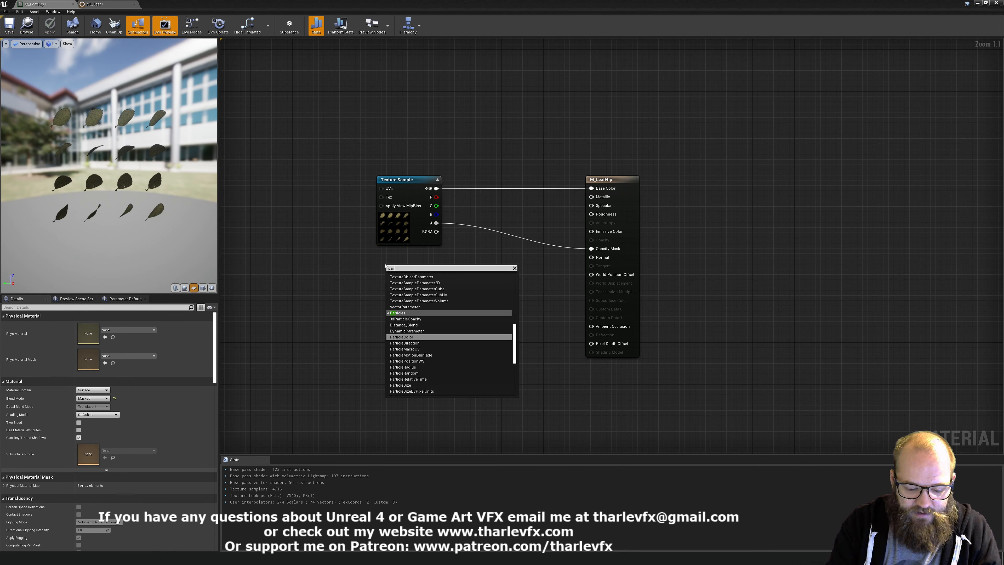
text(t sub)
key(Return)
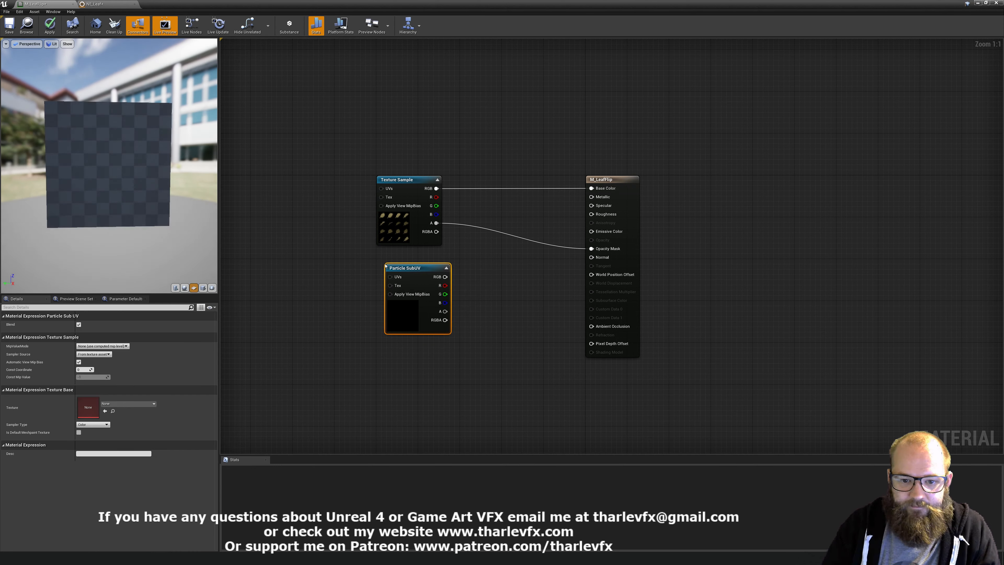
drag(405, 319, 396, 314)
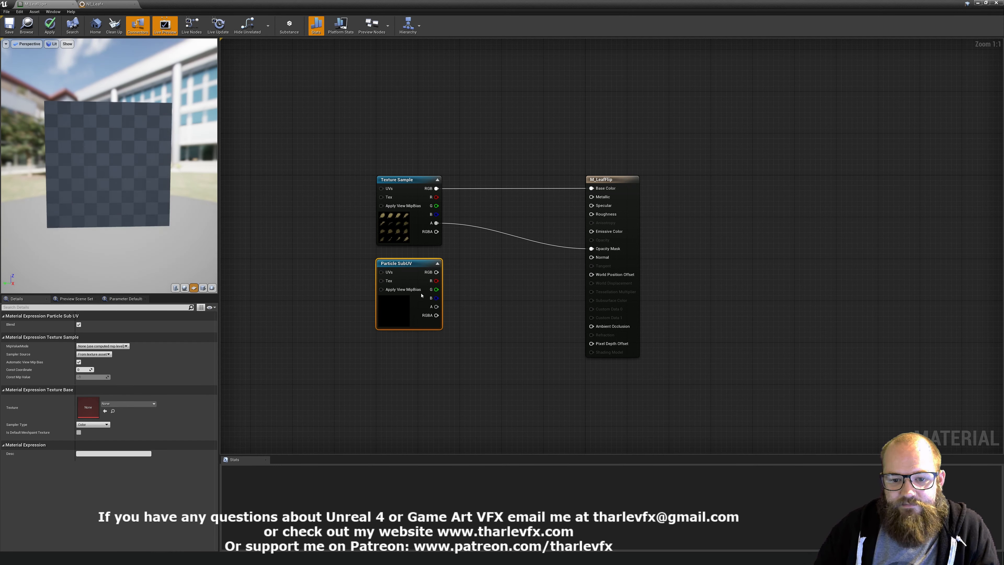
click(403, 196)
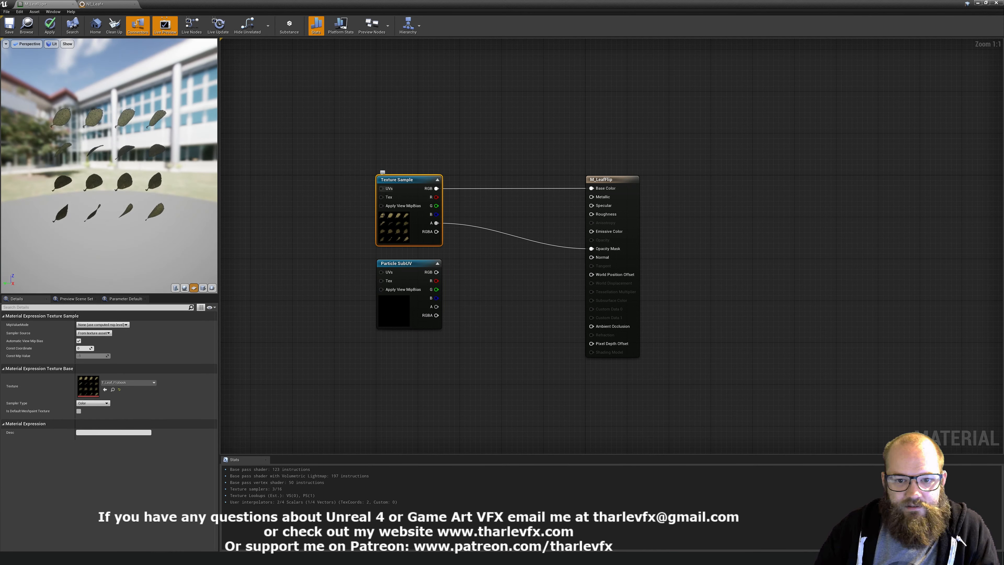
click(395, 307)
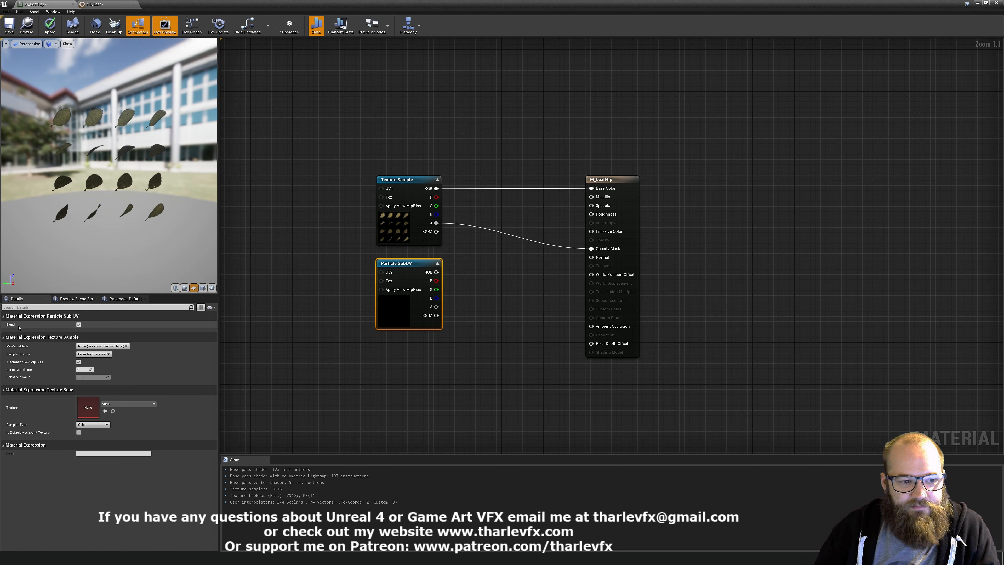
click(79, 324)
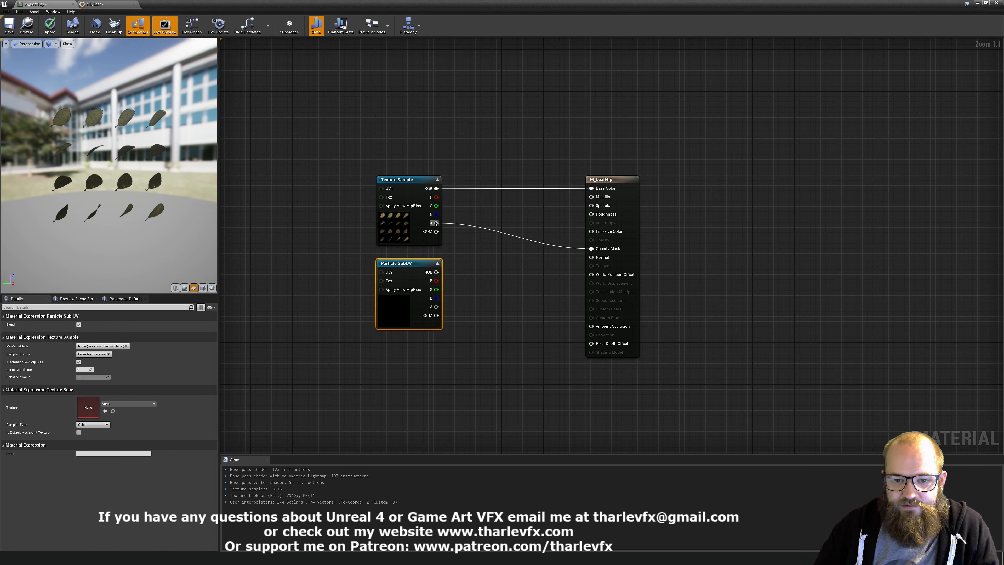
Step: Reconnect M_LeafFlip's Opacity Mask and Base Color from the Texture Sample to the Particle SubUV node's A and RGB outputs
ctrl+drag(435, 224, 591, 248)
click(432, 306)
drag(436, 188, 436, 273)
click(474, 240)
drag(592, 188, 432, 273)
Step: Assign the Texture Sample's leaf flipbook texture to the Particle SubUV node and save the material
click(395, 229)
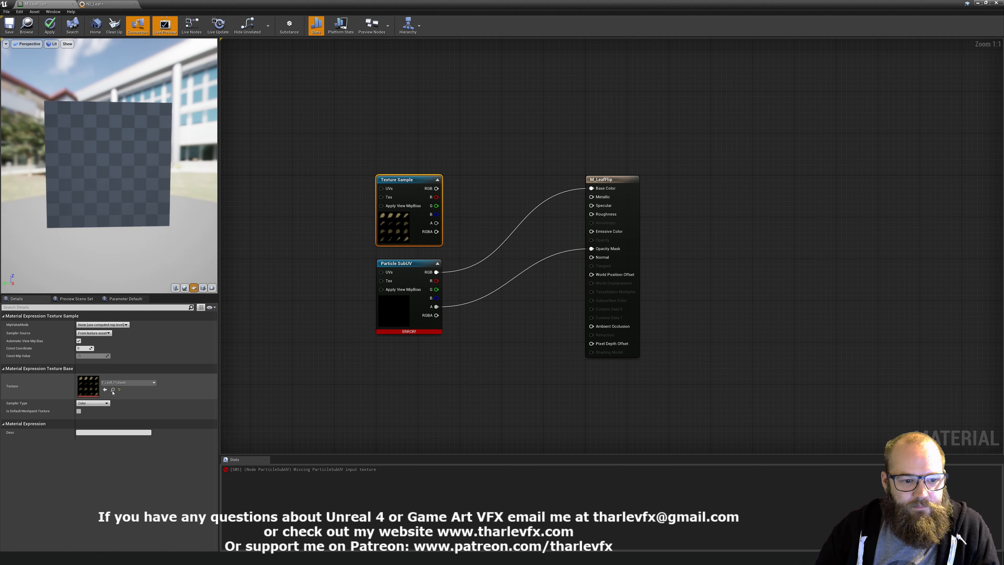
click(113, 390)
click(399, 316)
click(105, 411)
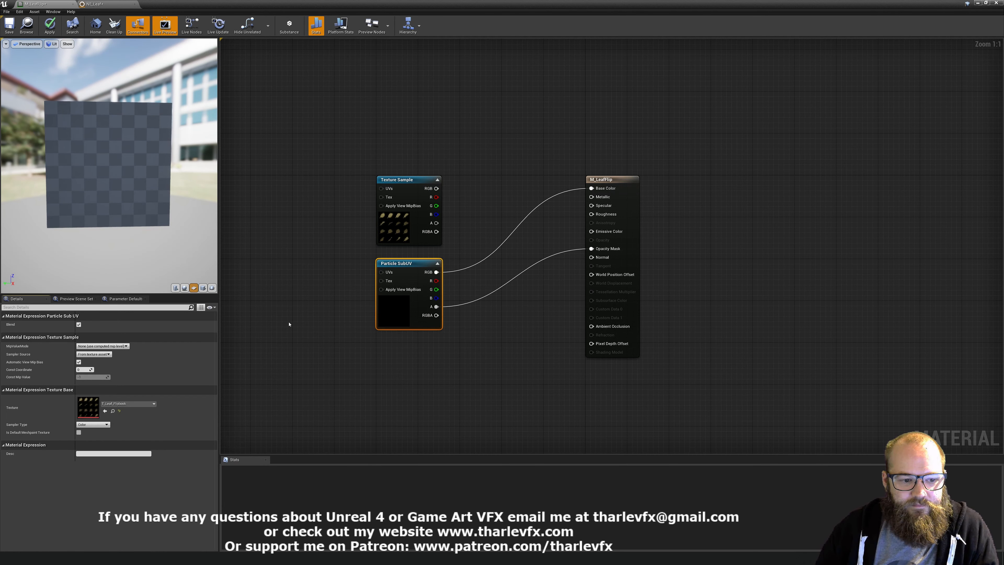
click(289, 324)
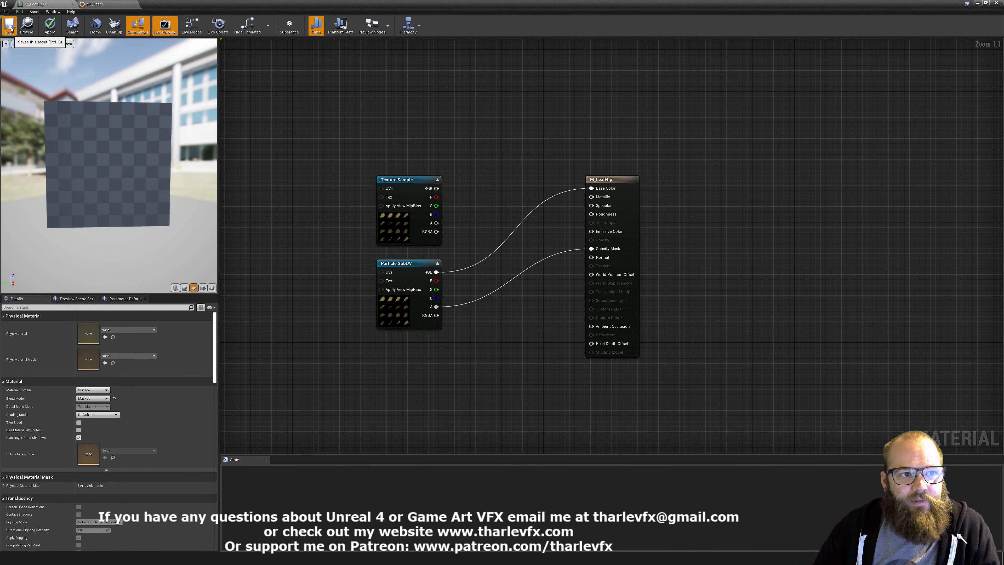
key(ctrl+s)
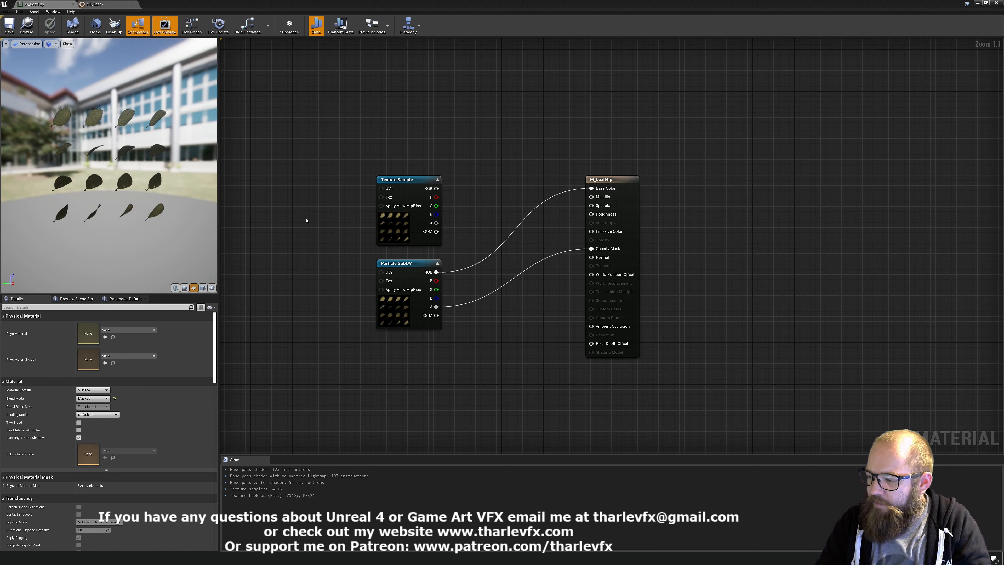
Step: Examine the leaf animation up close in the NE_Leaf emitter preview
click(120, 4)
drag(122, 201, 149, 110)
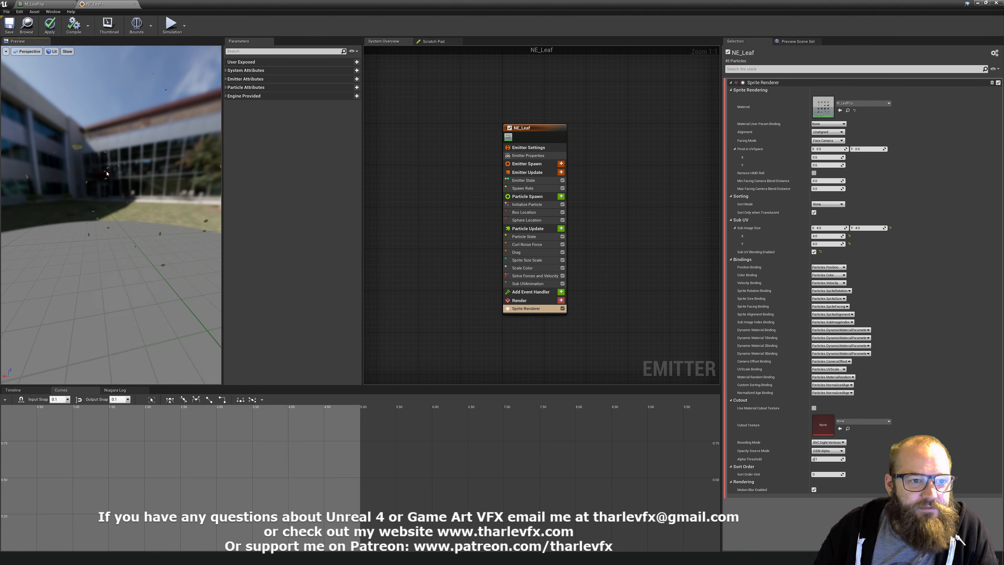
scroll(82, 154, up, 3)
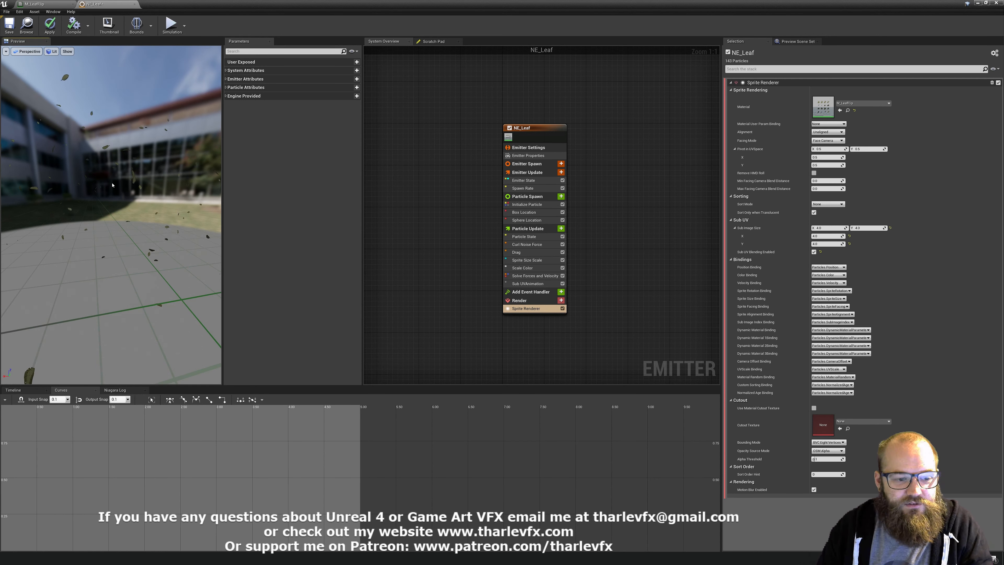
drag(112, 185, 139, 206)
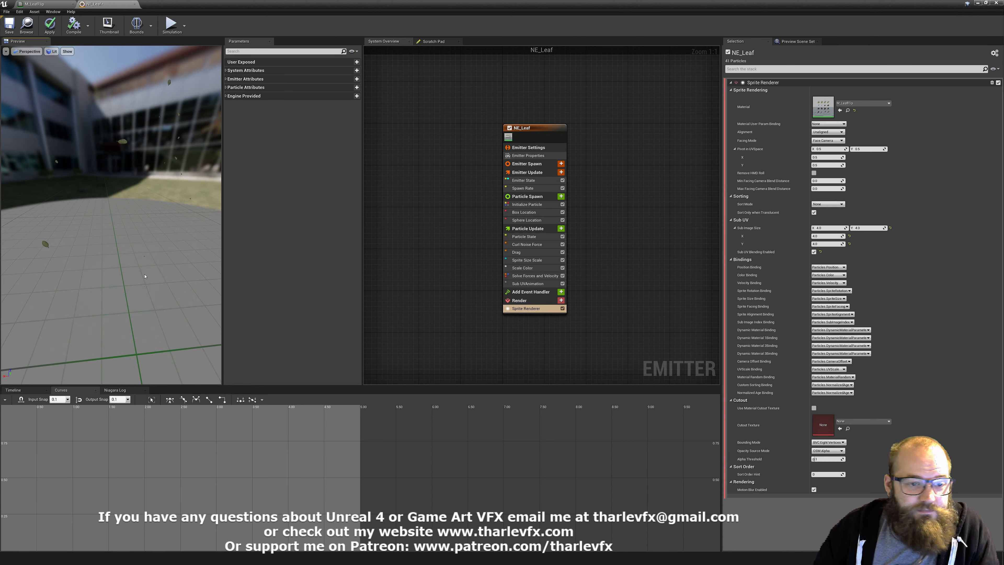
drag(112, 154, 49, 136)
right_drag(49, 136, 49, 110)
drag(109, 214, 117, 208)
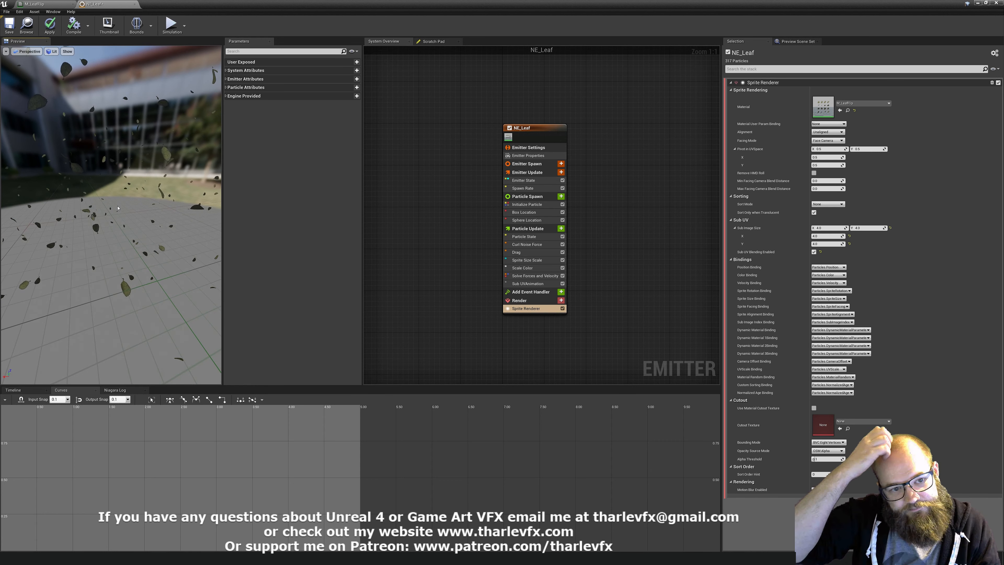
Step: Try 64 as the Sub UVAnimation module's number of frames and inspect the leaves in the preview
click(546, 283)
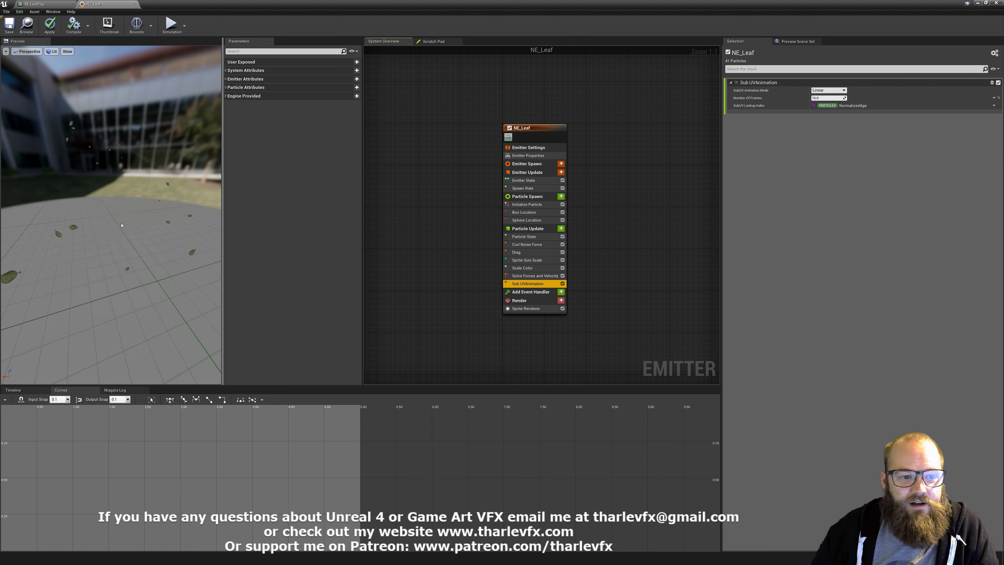
drag(150, 214, 131, 214)
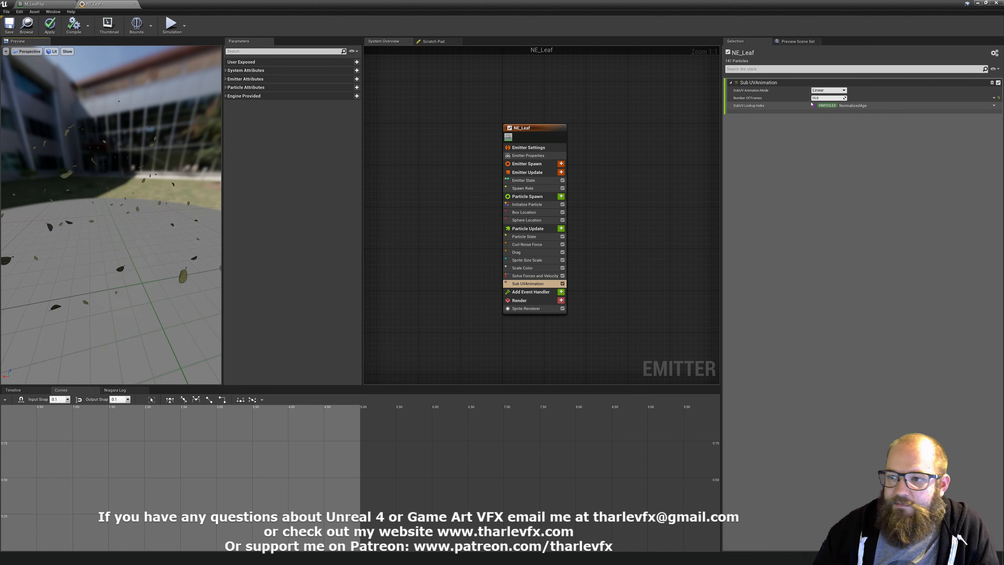
click(822, 97)
text(64)
key(Return)
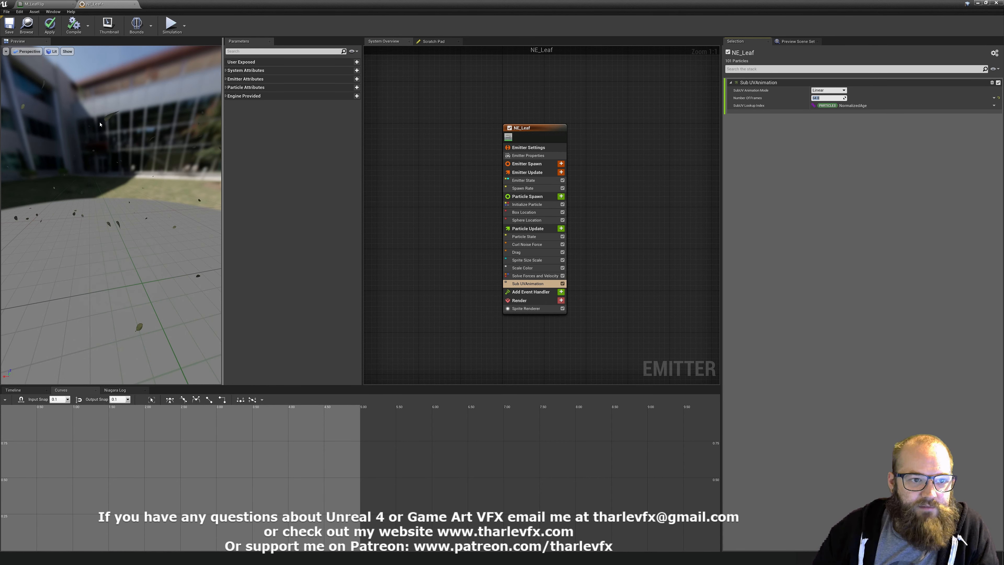
drag(100, 124, 149, 278)
drag(185, 138, 168, 135)
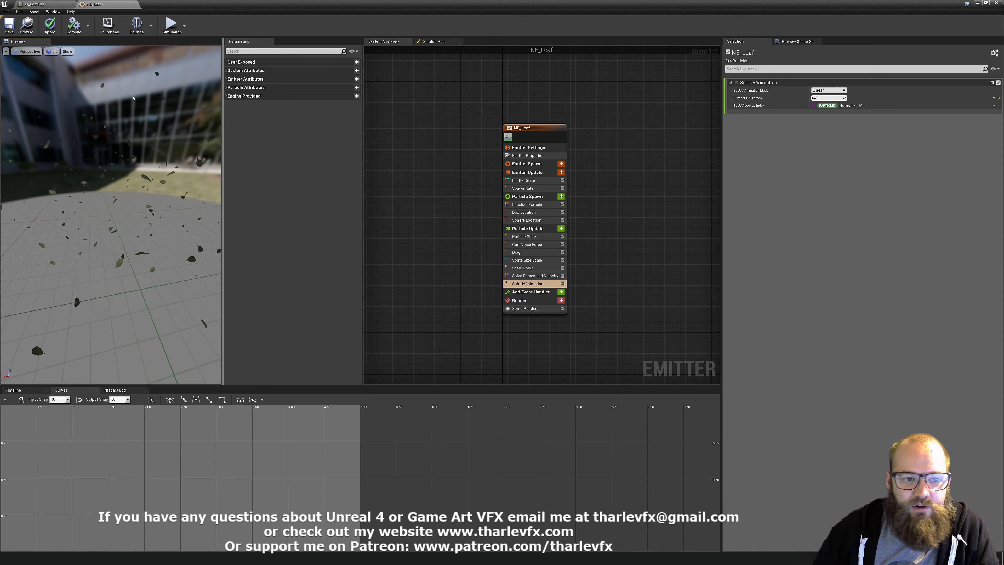
drag(123, 191, 123, 191)
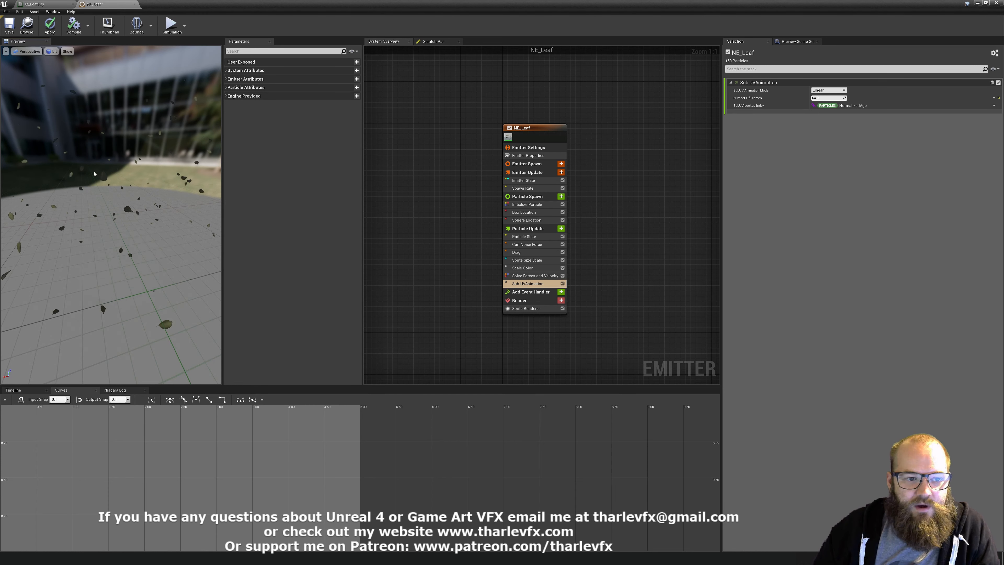
Step: Set the Sub UVAnimation module's number of frames back to 16
click(834, 98)
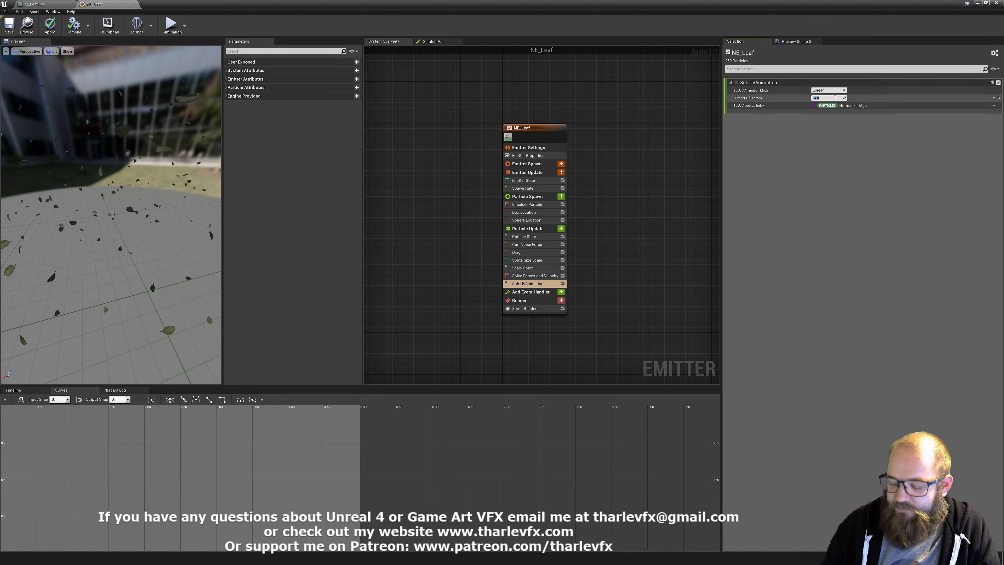
text(16)
key(Return)
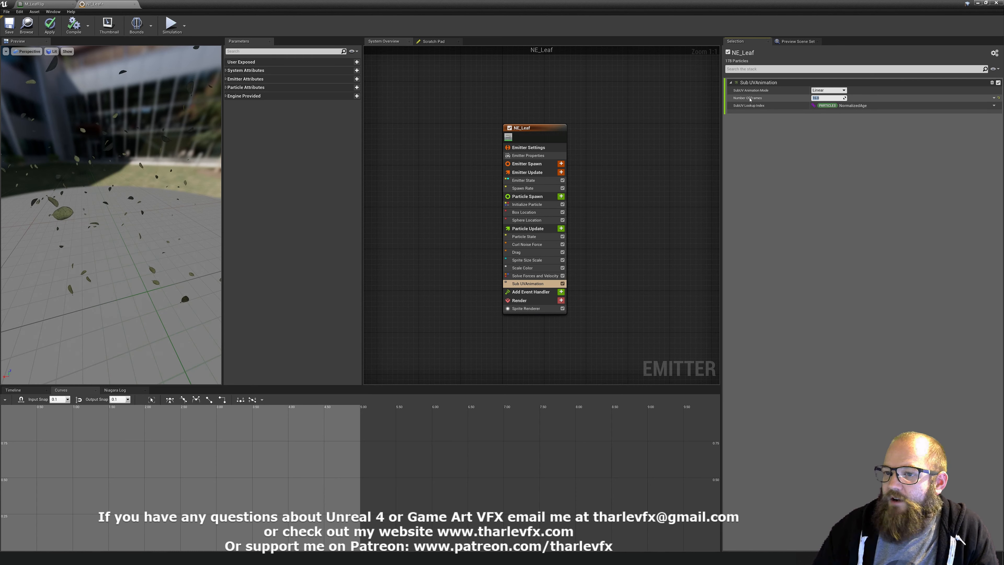
click(759, 105)
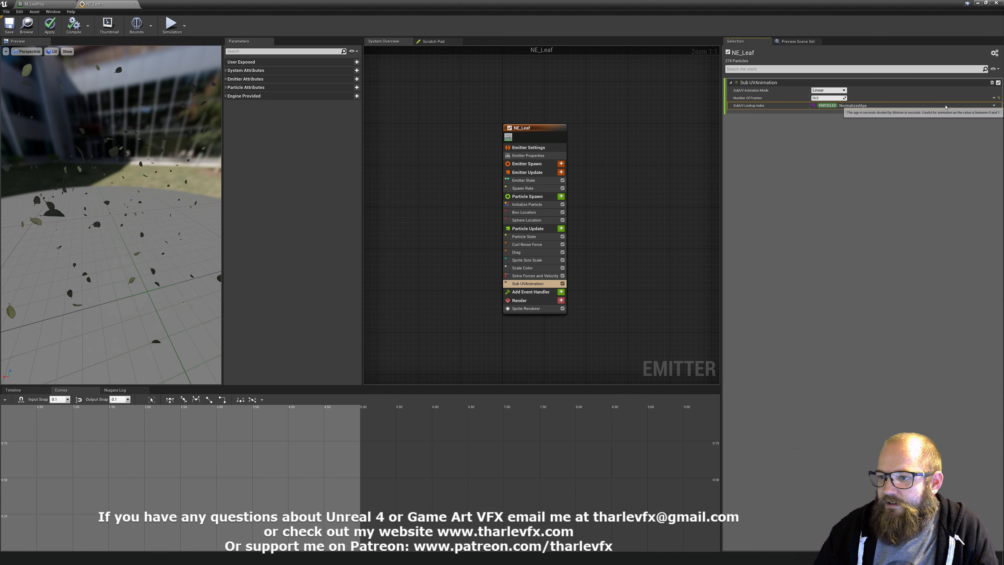
Step: Try 64 frames in the Sub UVAnimation module again, and restore the number of frames to 16
click(829, 98)
text(64)
key(Return)
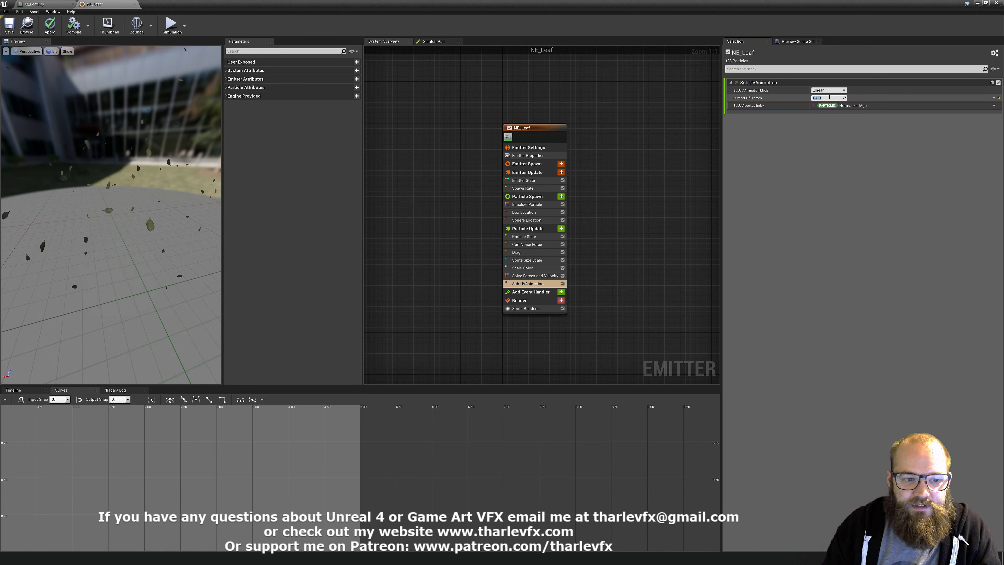
text(16)
key(Return)
click(780, 90)
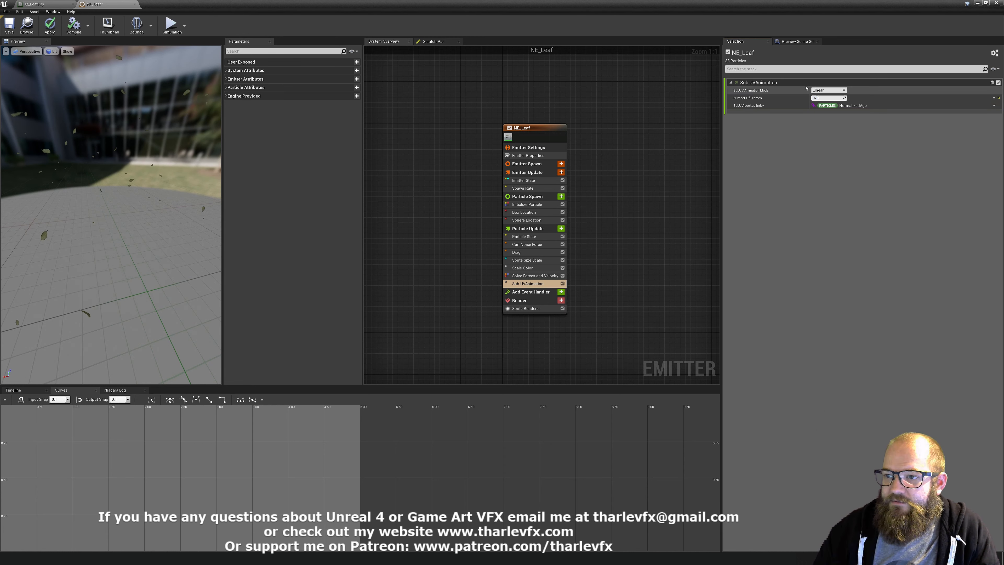
Step: Replace the SubUV Lookup Index value of the Sub UVAnimation module with a Multiply Float dynamic input
click(860, 108)
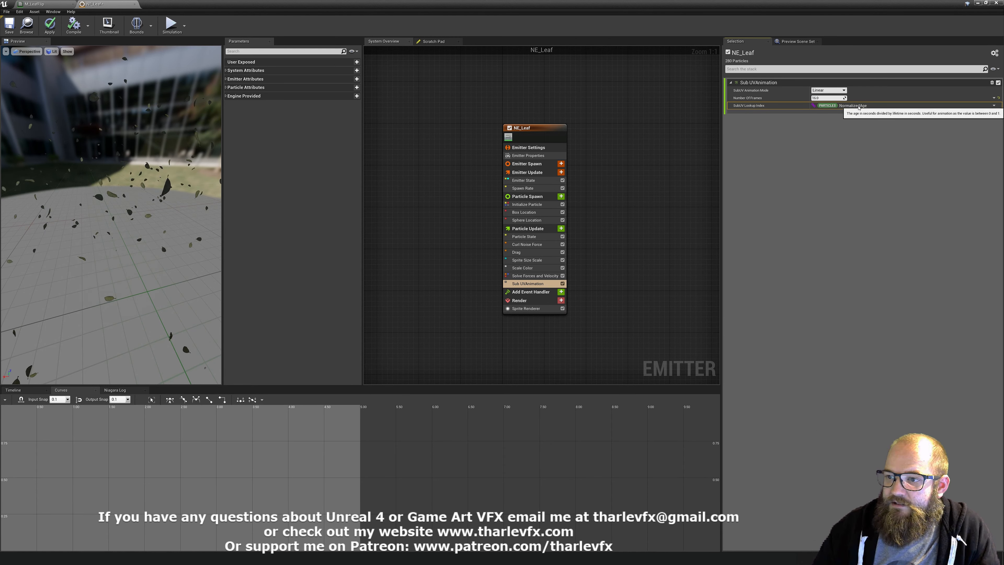
click(994, 106)
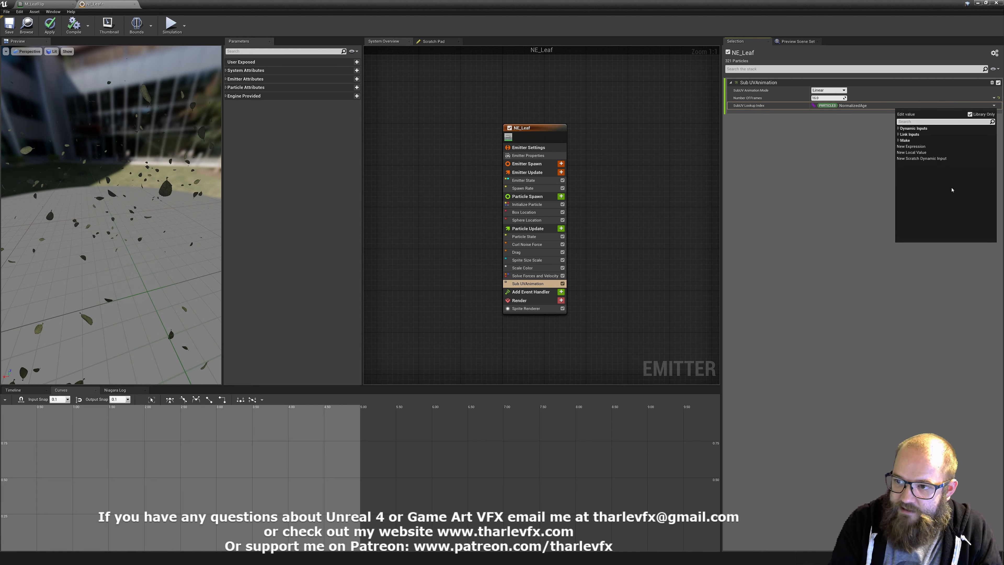
text(mu)
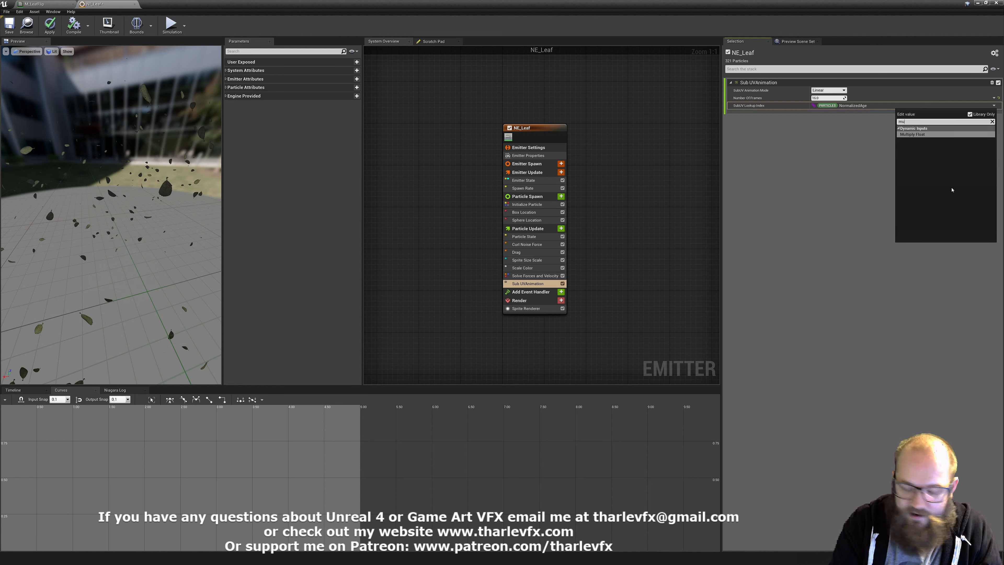
text(l)
key(Return)
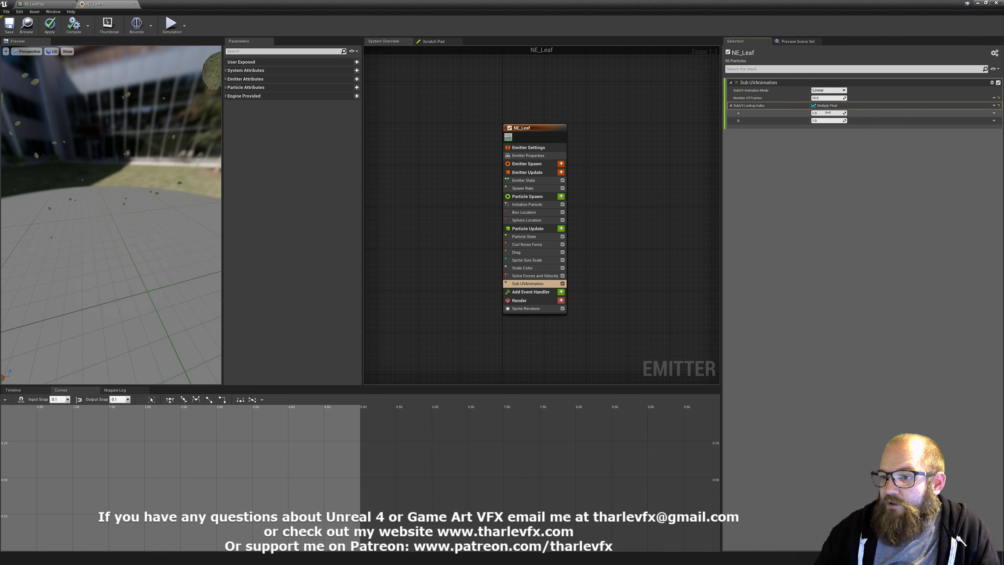
Step: Link the Multiply Float's A input to Particles NormalizedAge and set its B input to 8
click(994, 113)
text(age)
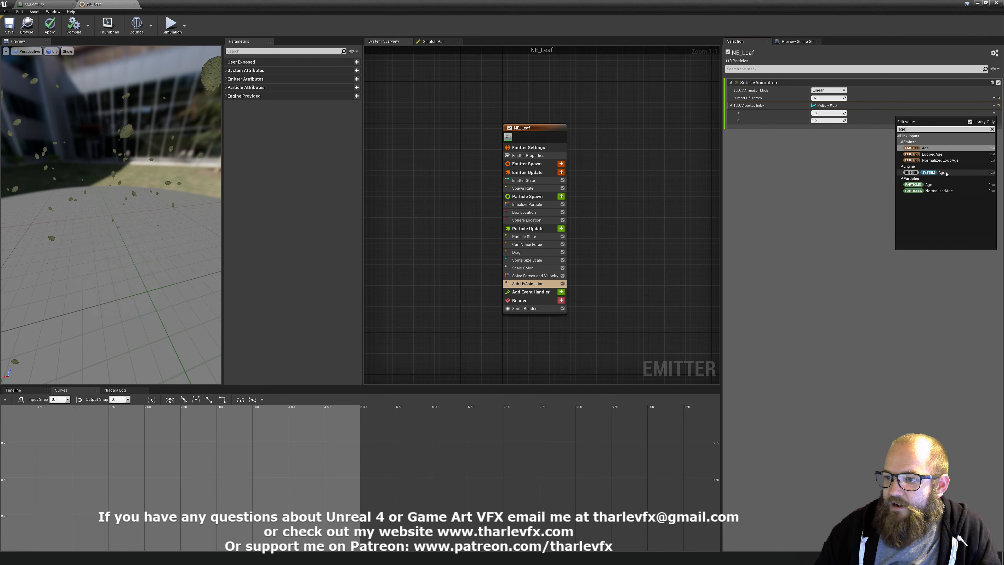
click(930, 190)
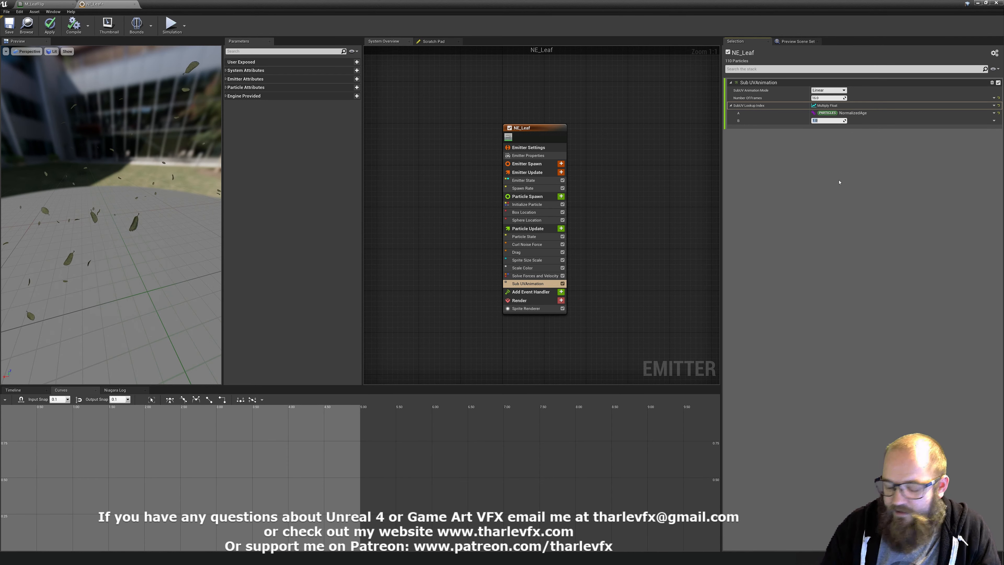
text(8)
key(Return)
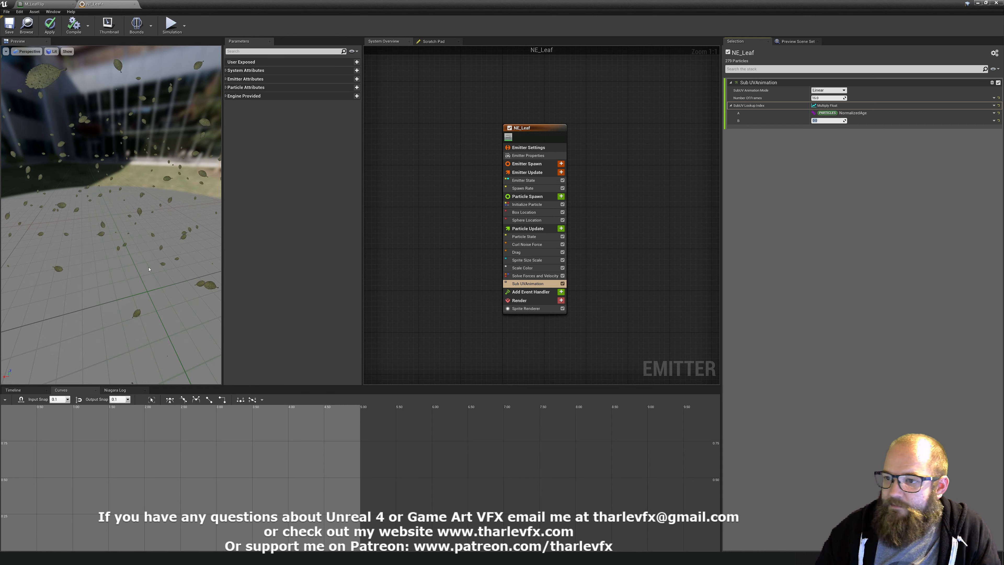
Step: Add a module that sets a new or existing parameter directly to NE_Leaf's Particle Spawn group
click(537, 196)
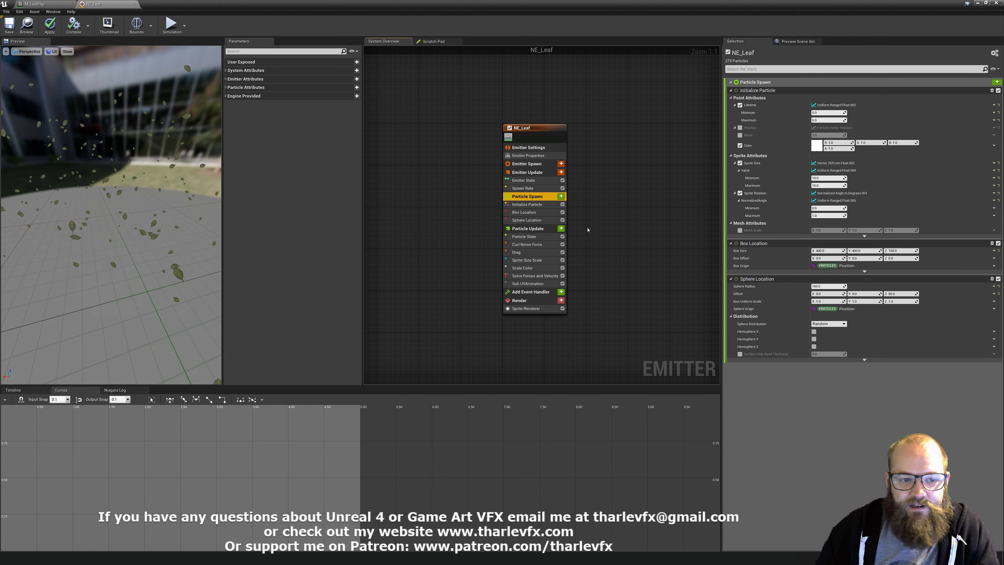
click(561, 196)
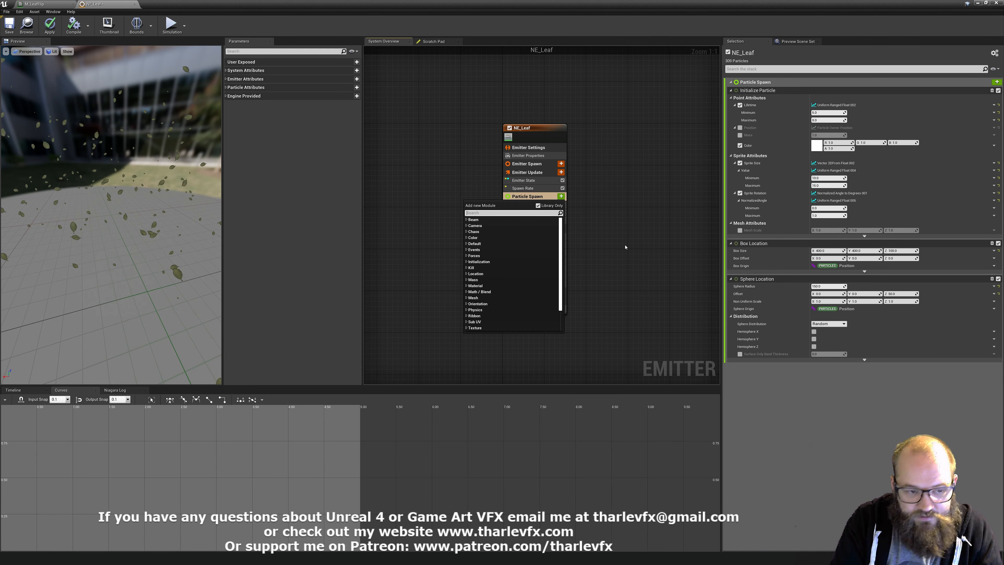
text(set)
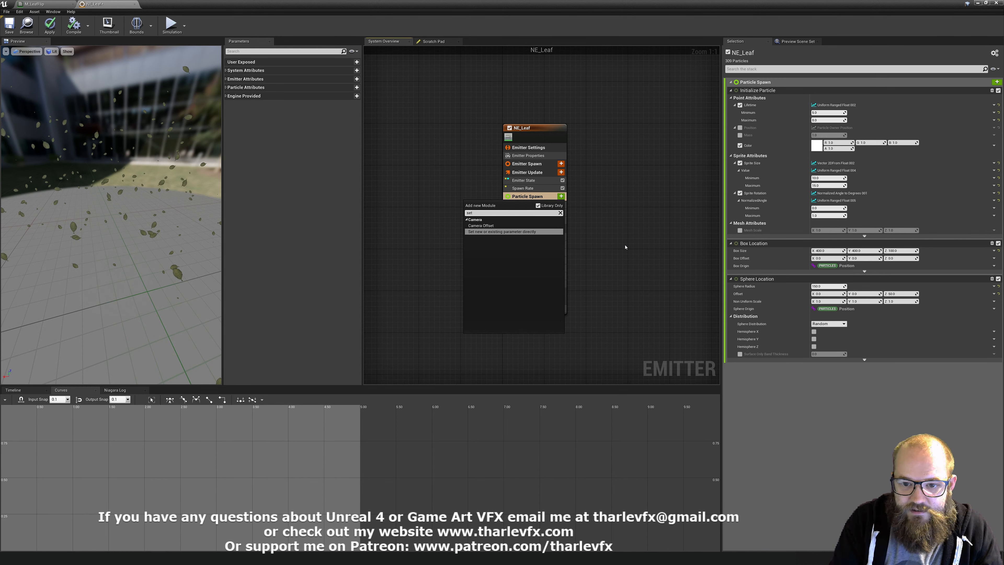
key(Return)
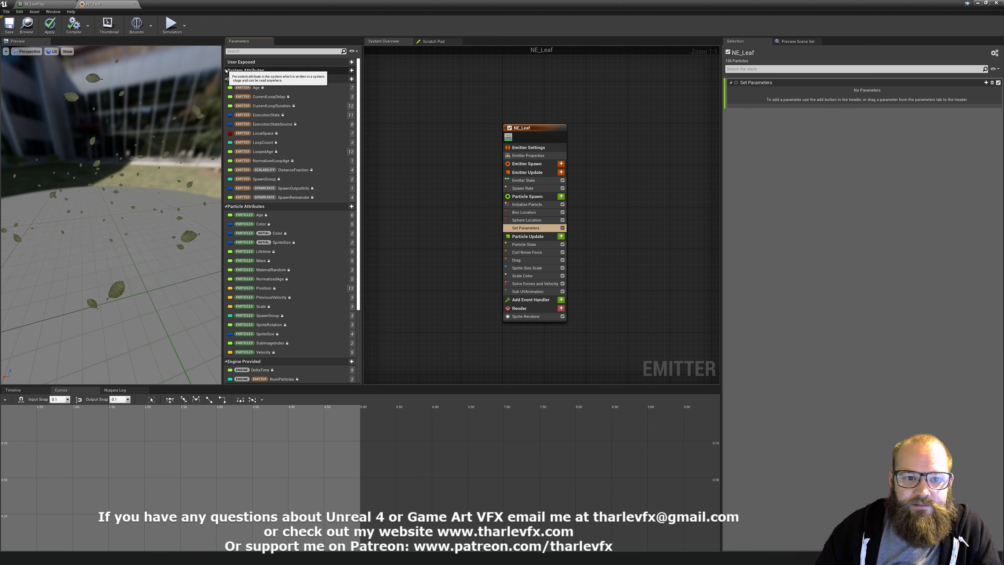
Step: Create a new float parameter in the Set Parameters module of Particle Spawn
click(226, 79)
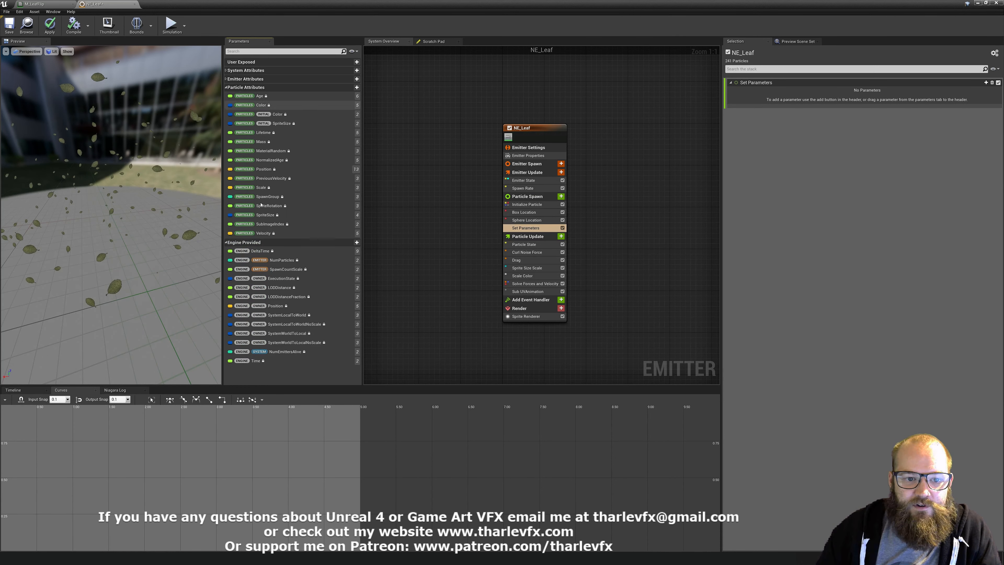
click(272, 159)
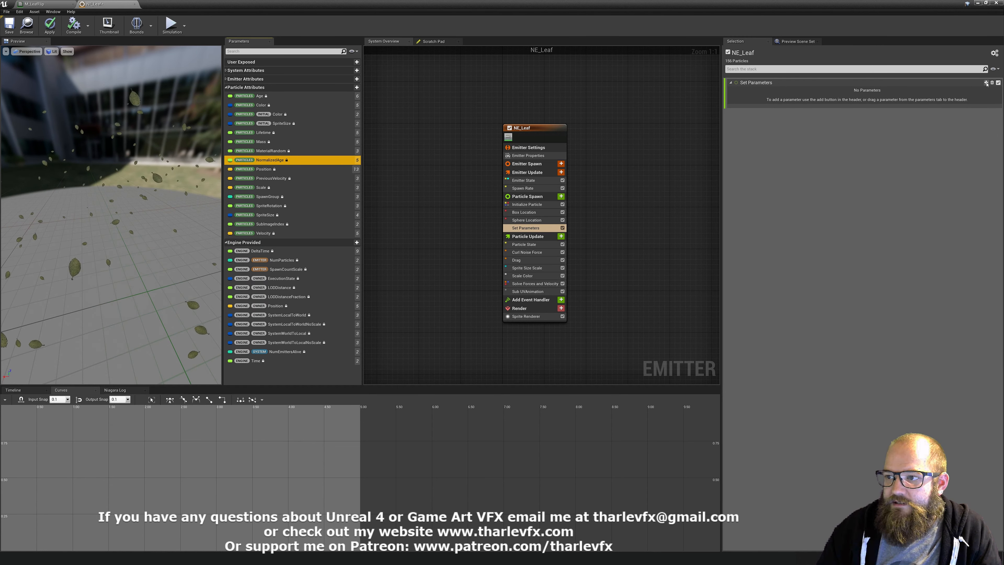
click(986, 83)
text(float)
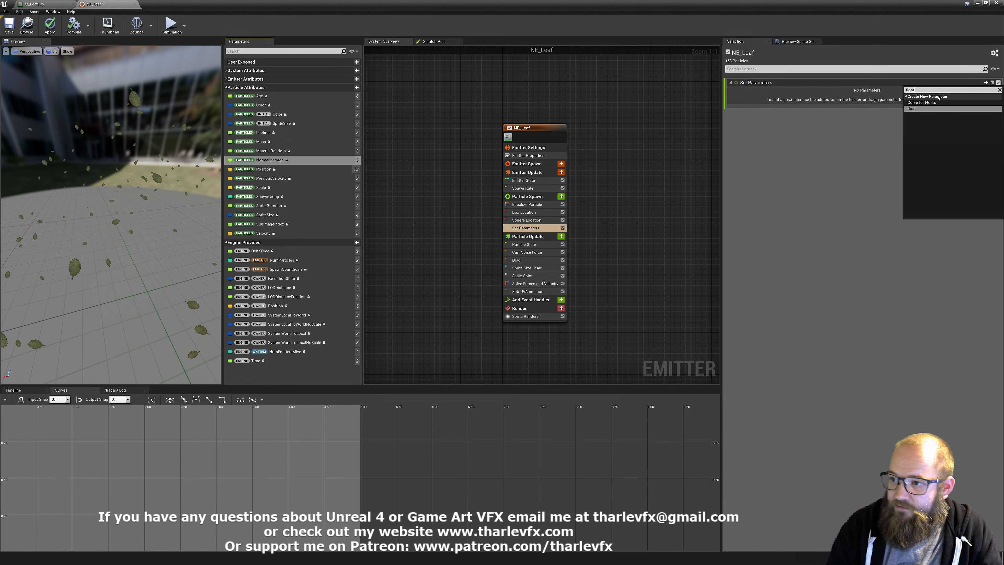
key(Return)
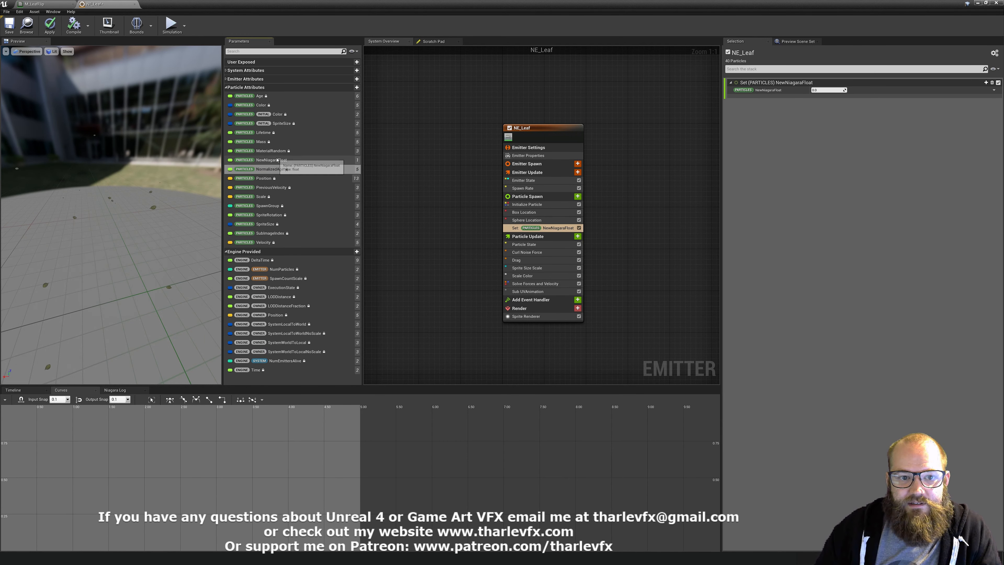
Step: Rename the new float particle attribute to RandomStartFrame
click(278, 159)
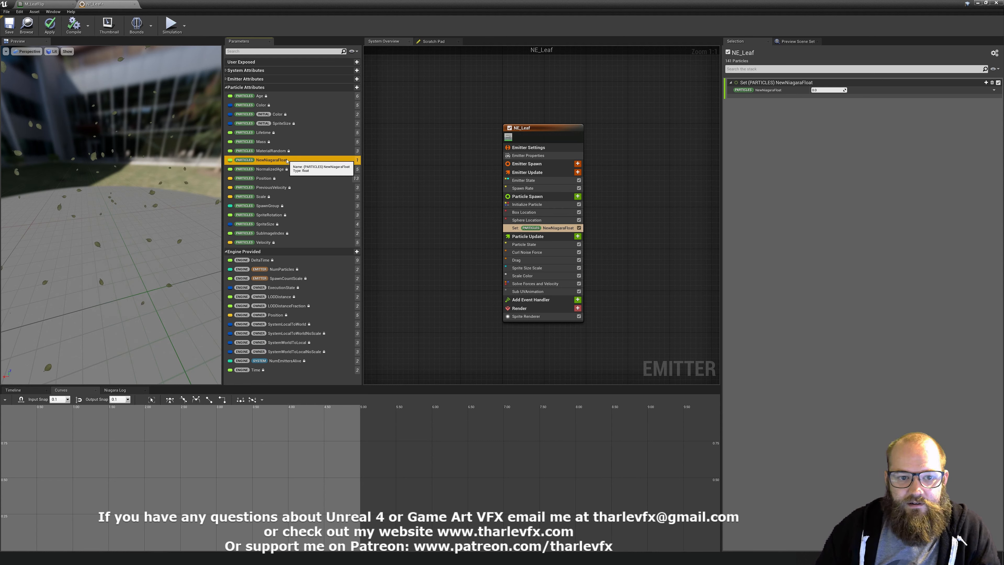
click(287, 160)
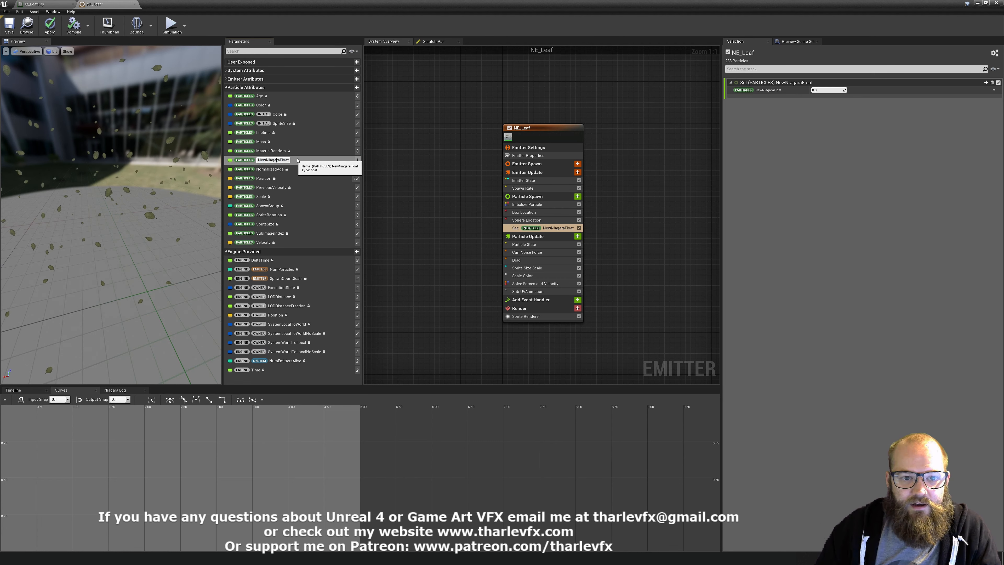
key(Escape)
right_click(276, 160)
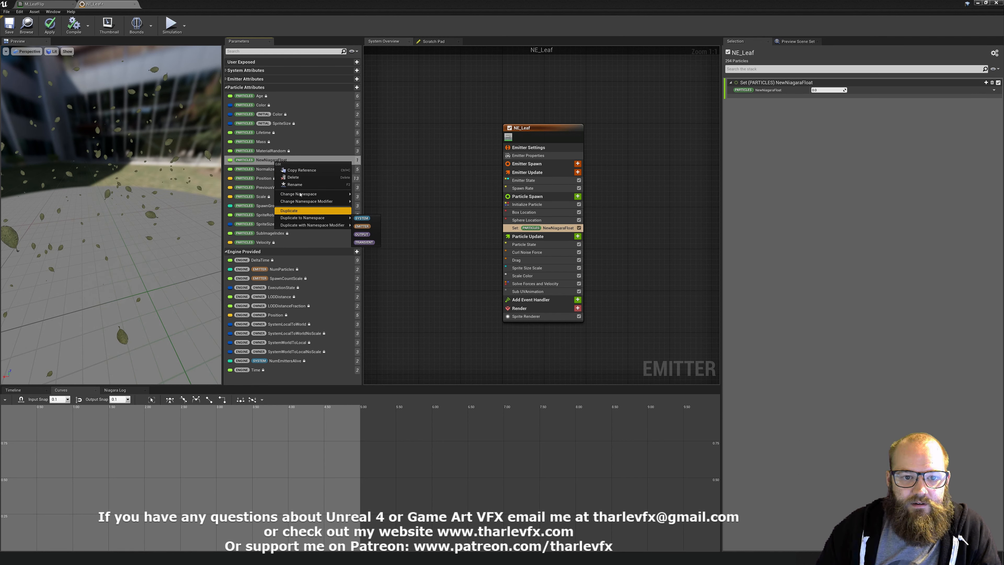
click(295, 184)
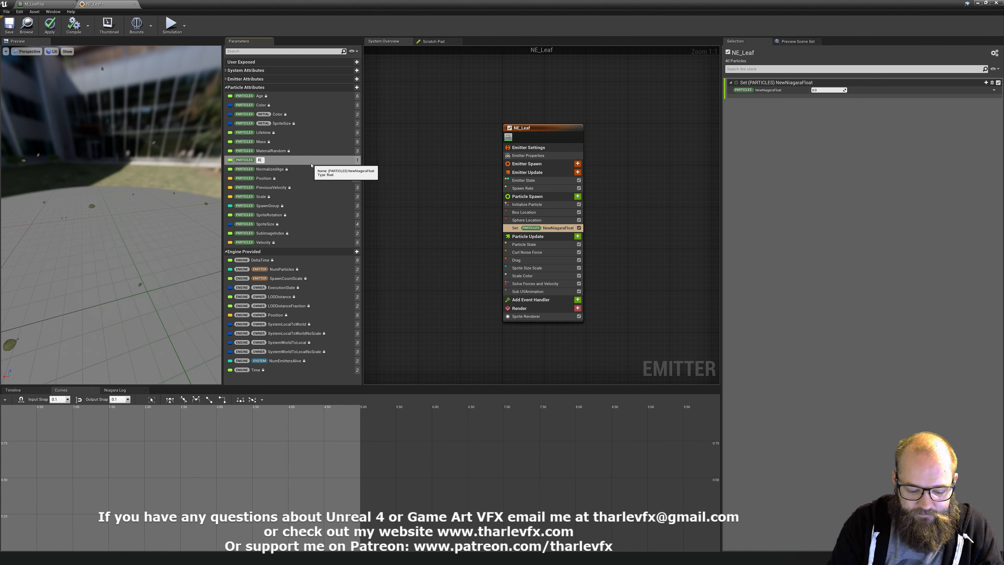
text(RandomF)
key(BackSpace)
text(StartFrame)
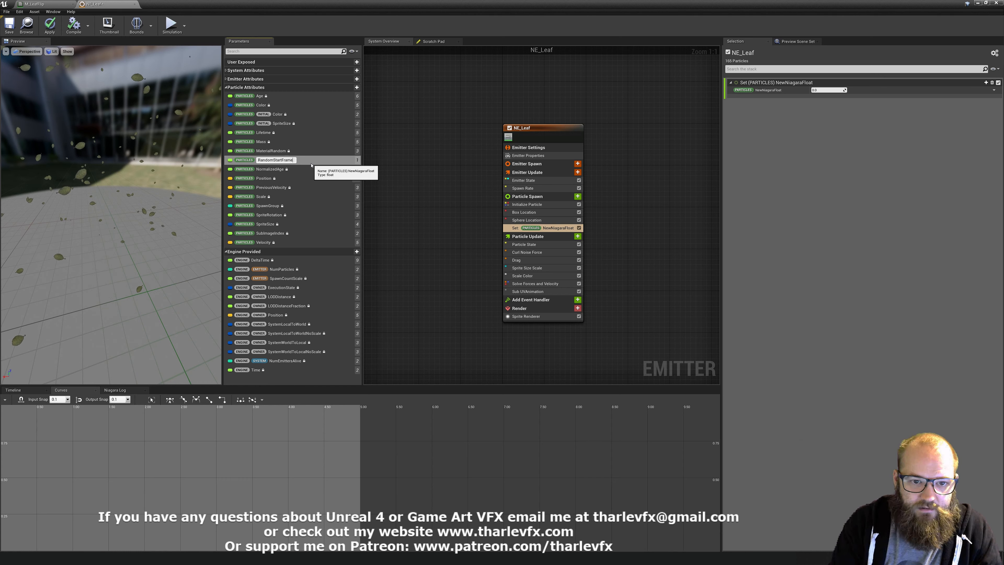
key(Return)
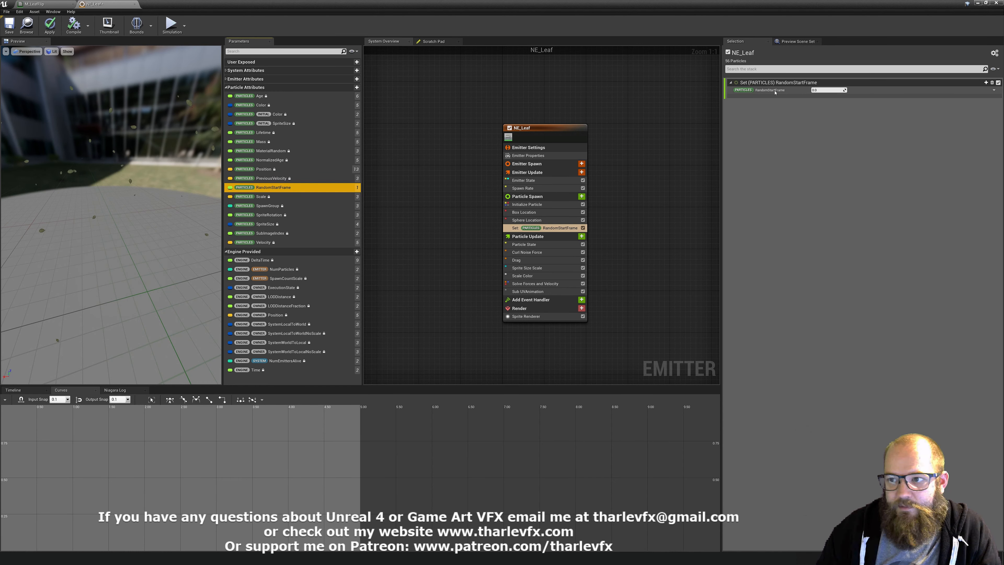
Step: Drive the RandomStartFrame parameter with a Uniform Ranged Float dynamic input
click(774, 90)
click(813, 90)
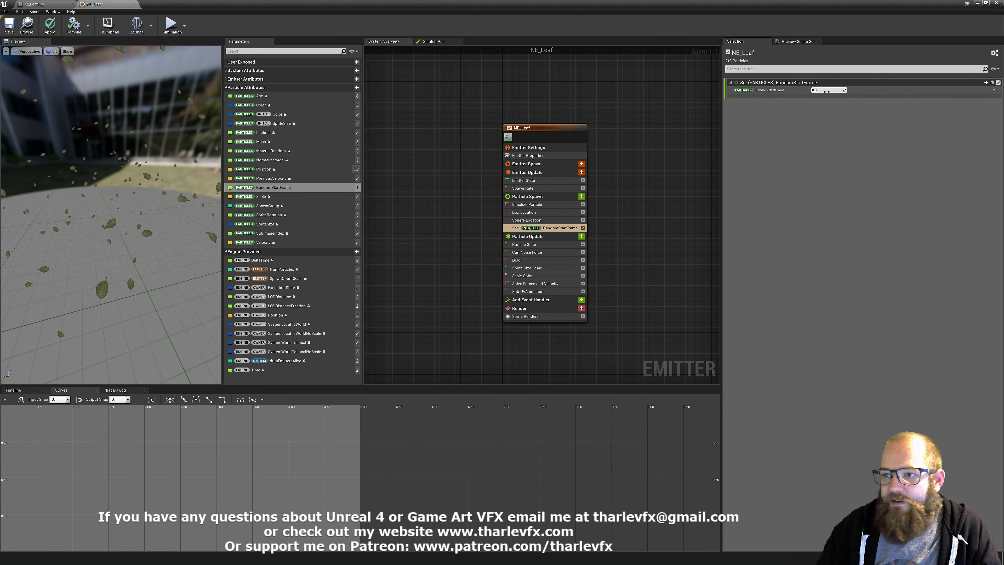
click(993, 90)
text(rand)
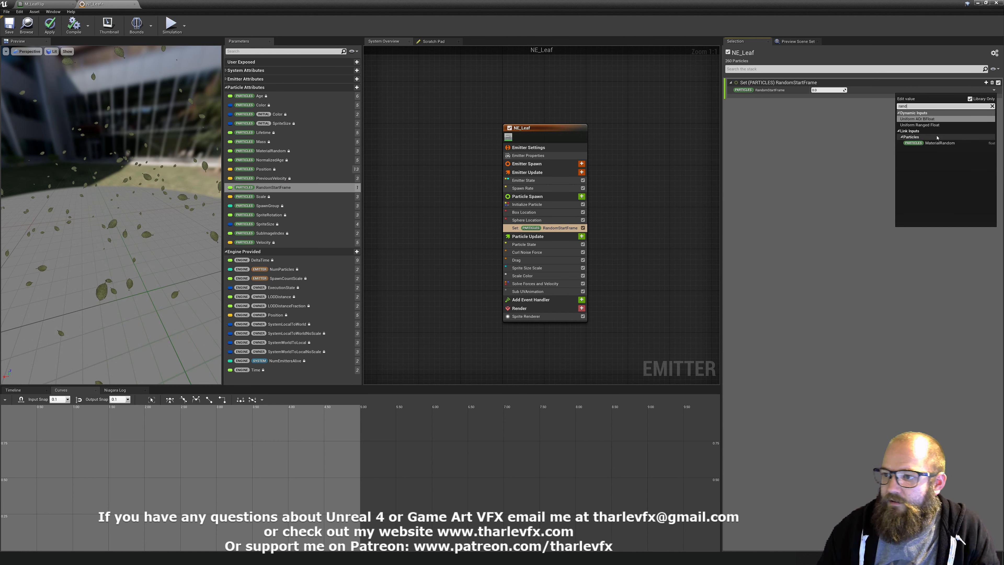
click(897, 122)
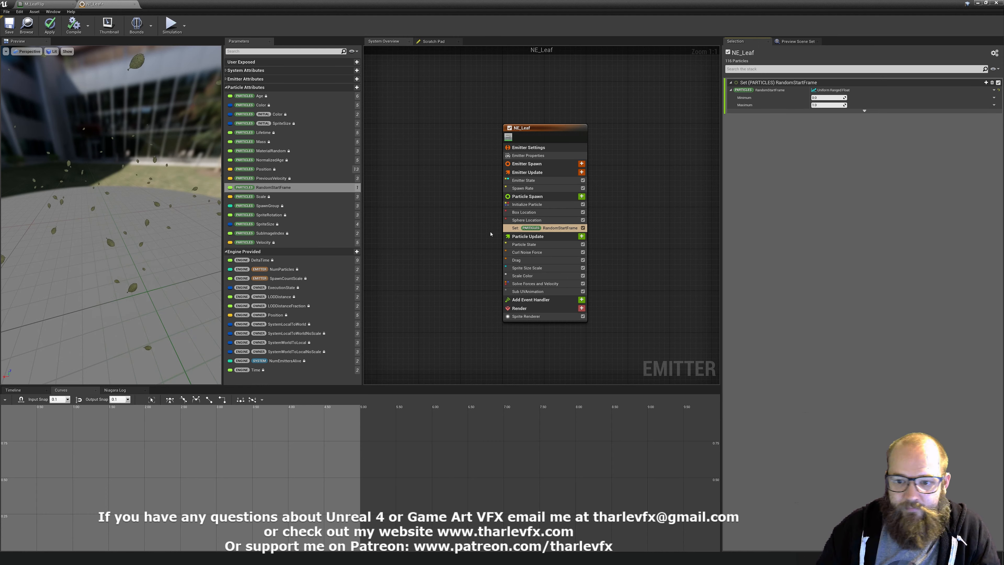
Step: Replace the Sub UVAnimation module's SubUV Lookup Index input with Add Float, and give its A input a Multiply Float
click(541, 292)
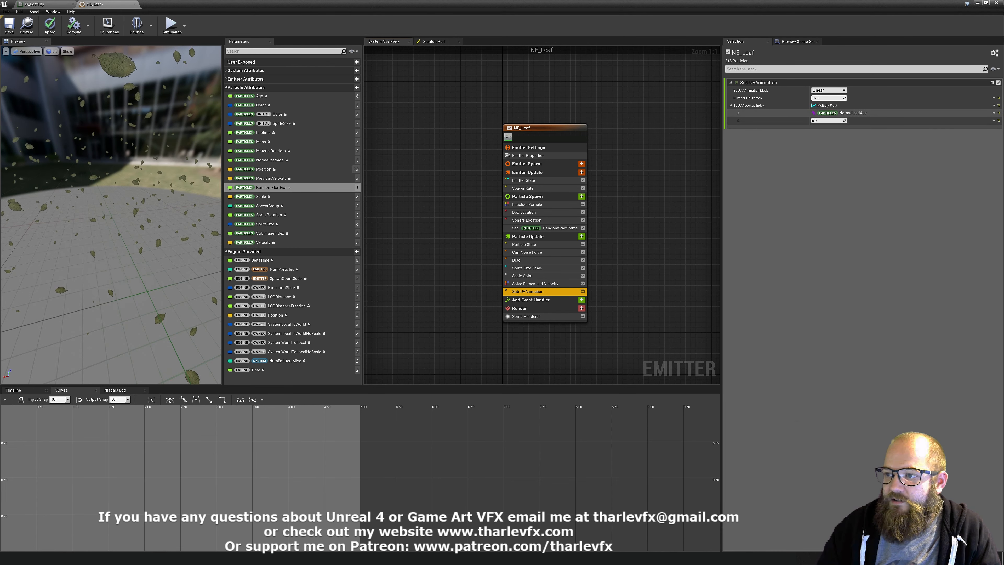
click(997, 106)
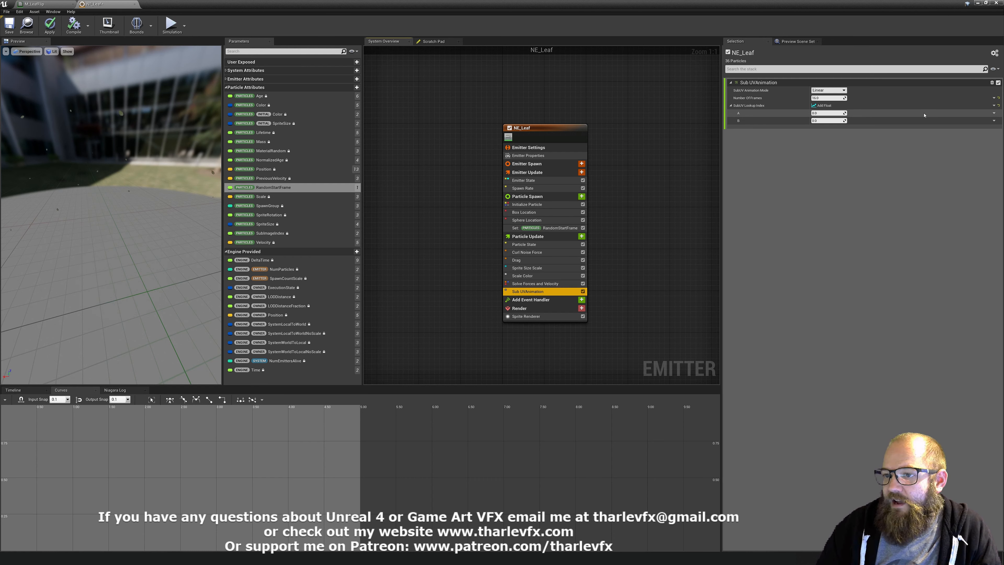
click(994, 113)
text(mul)
key(Return)
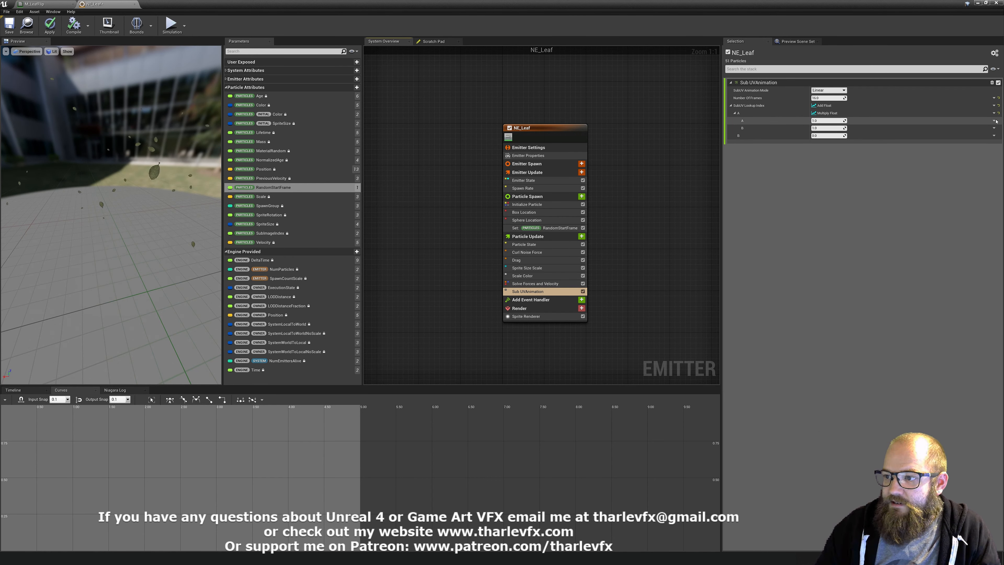
Step: Link the nested Multiply Float's A input to Particles NormalizedAge and set its B input to 8
click(993, 120)
text(age)
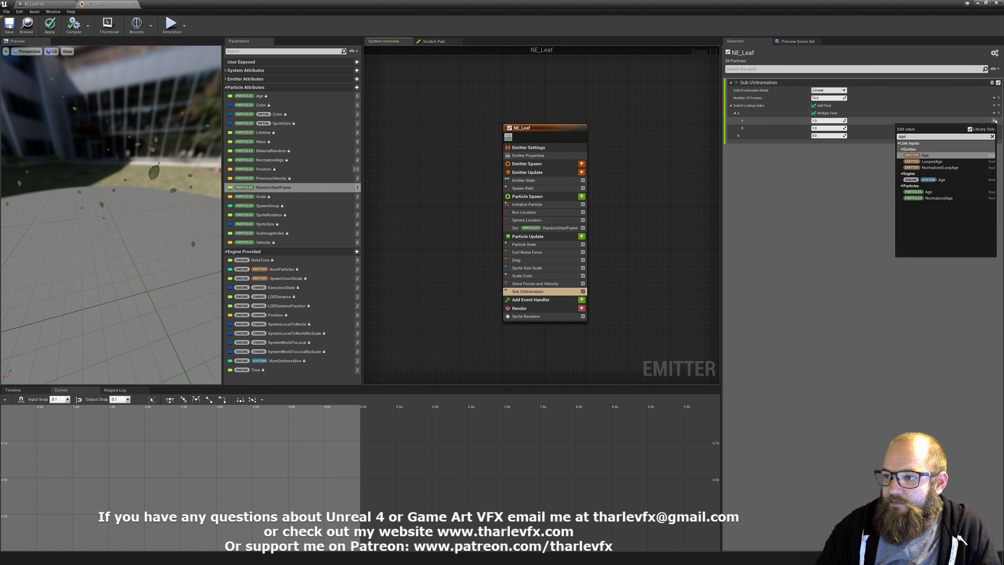
click(938, 198)
click(827, 128)
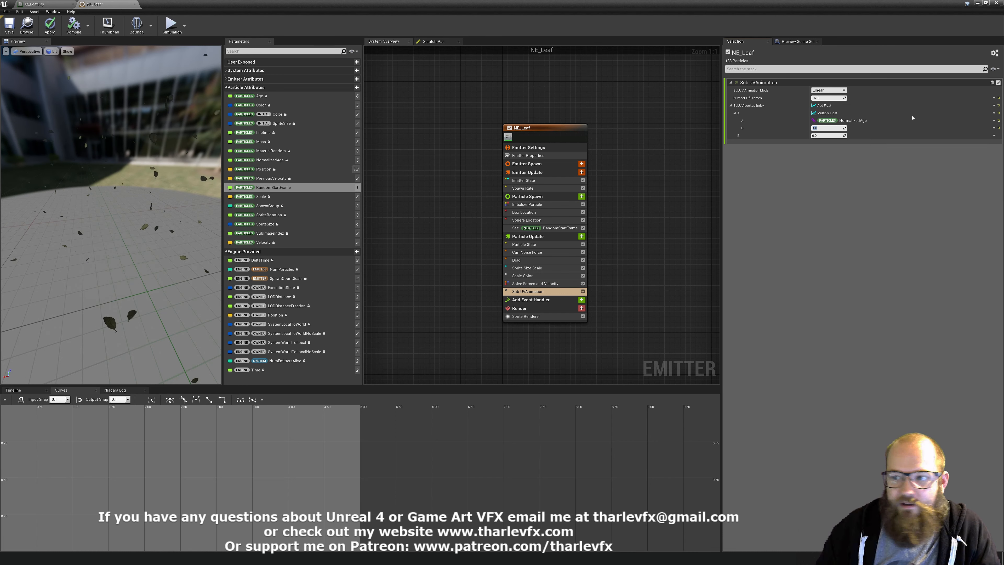
Step: Link the Add Float's B input to Particles RandomStartFrame, and check the range in the module that sets that parameter
click(992, 136)
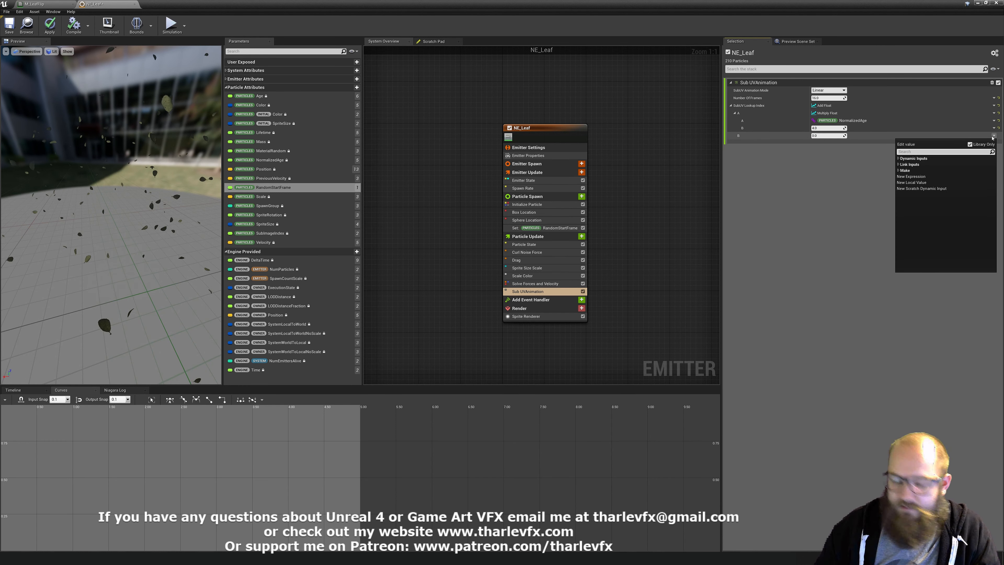
text(random)
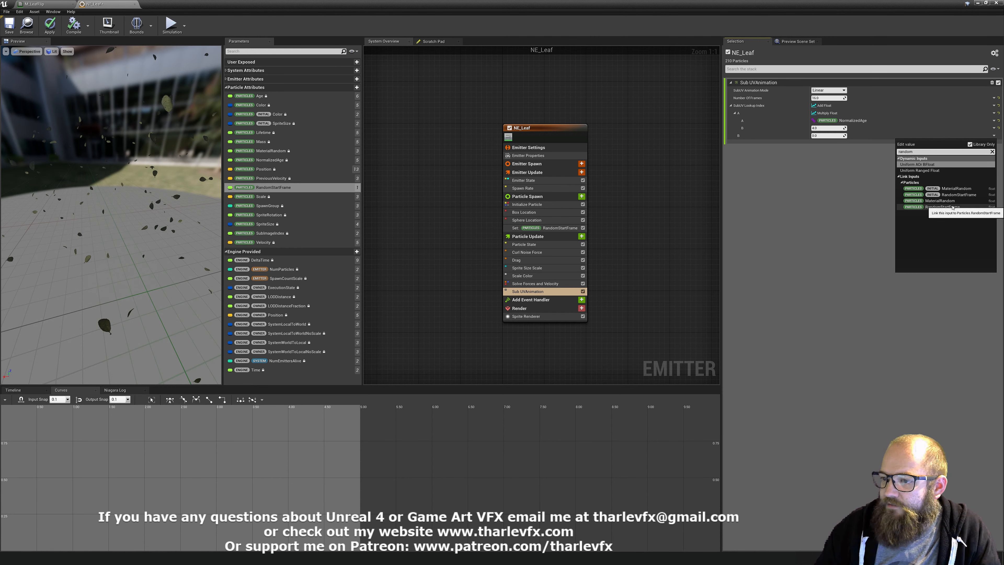
click(951, 207)
click(555, 228)
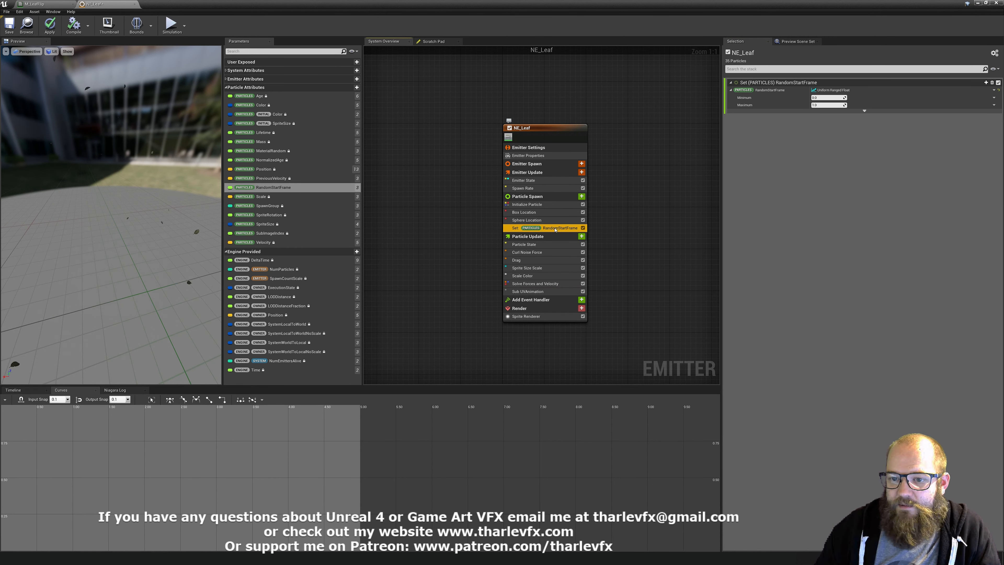
click(542, 292)
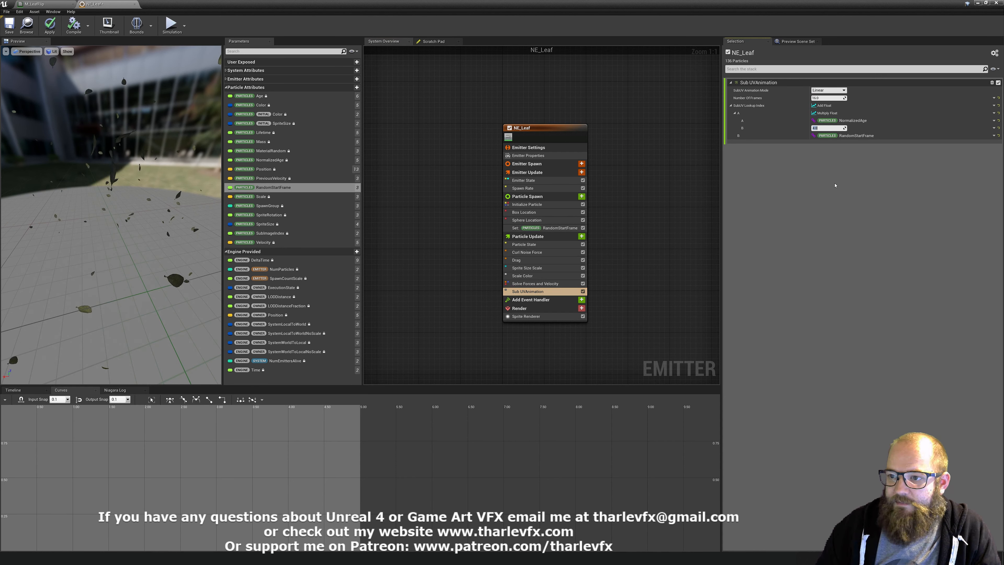
Step: Try 0 and 1 as the Multiply Float's B input, and restore the previous multiplier
text(0)
key(Return)
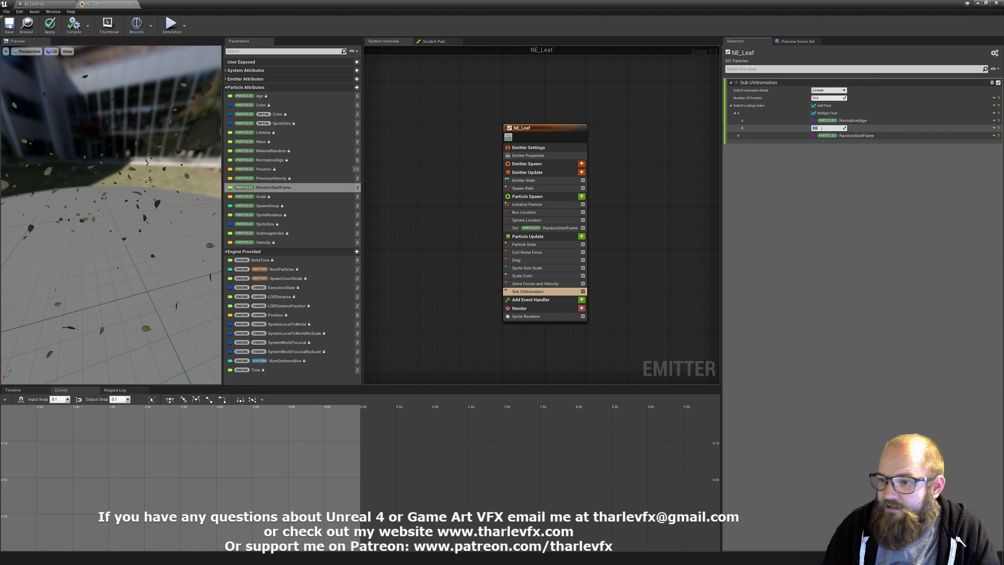
text(1)
key(Return)
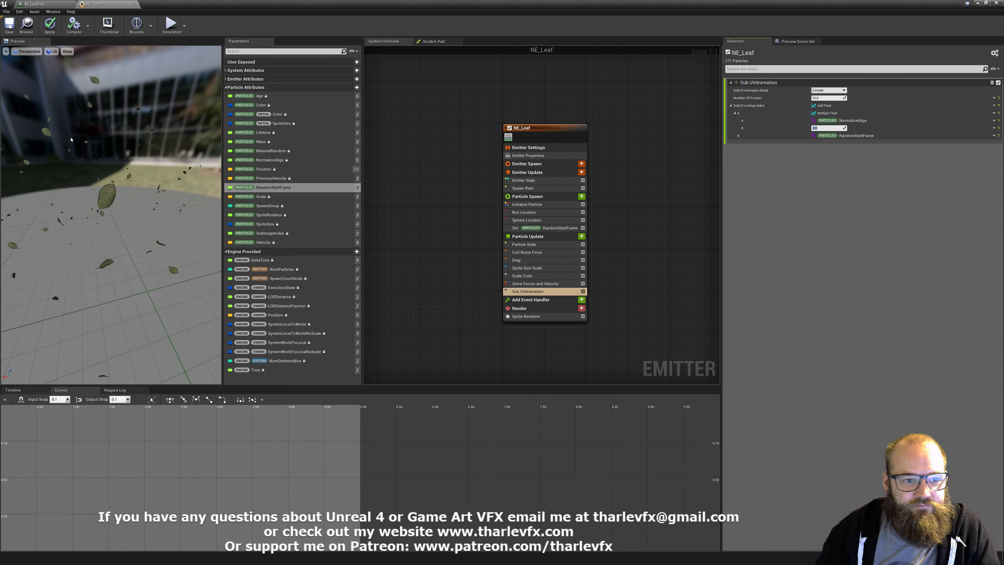
click(822, 157)
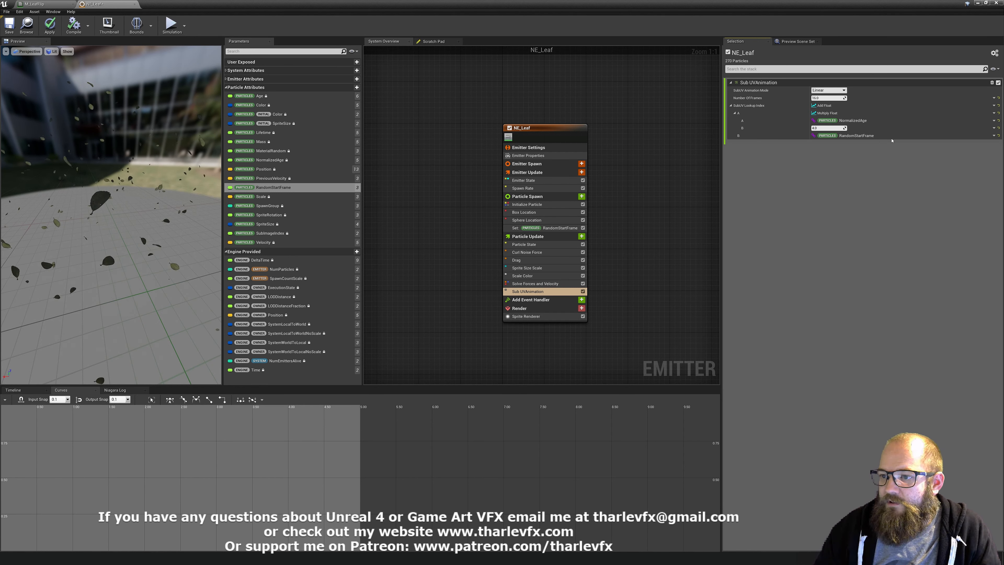
Step: Relink the Add Float's B input to Particles MaterialRandom instead of RandomStartFrame
click(994, 135)
text(random)
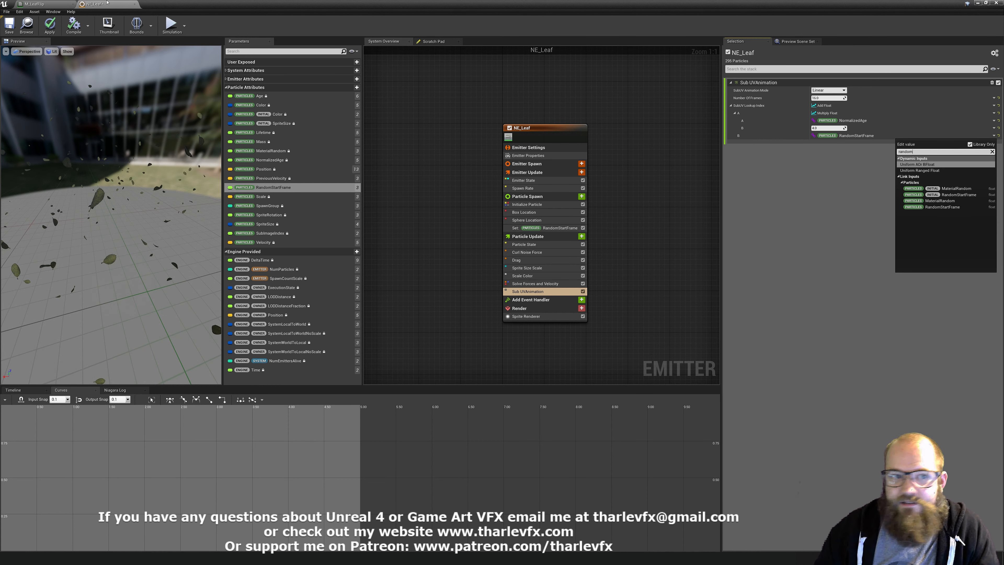
click(35, 4)
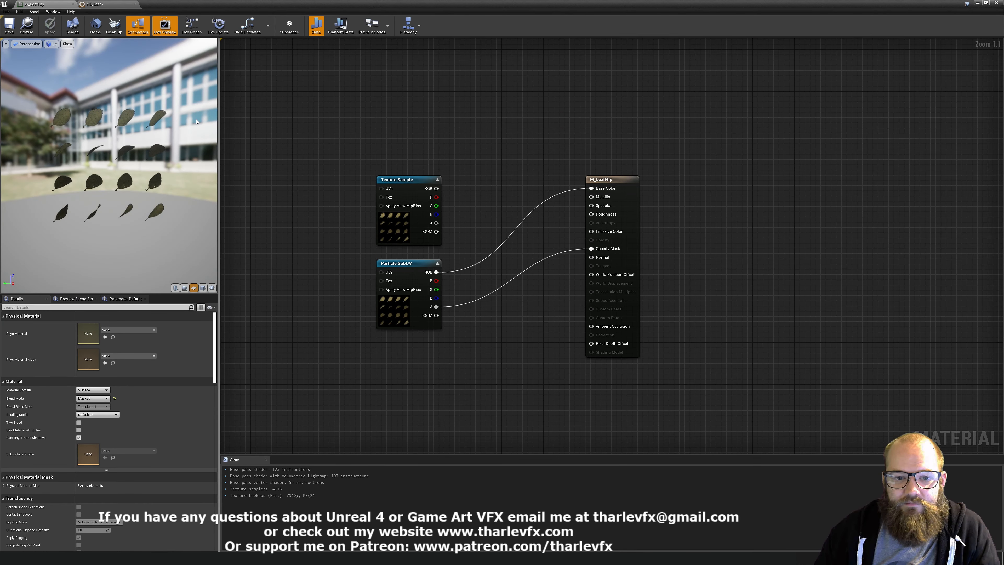
click(103, 4)
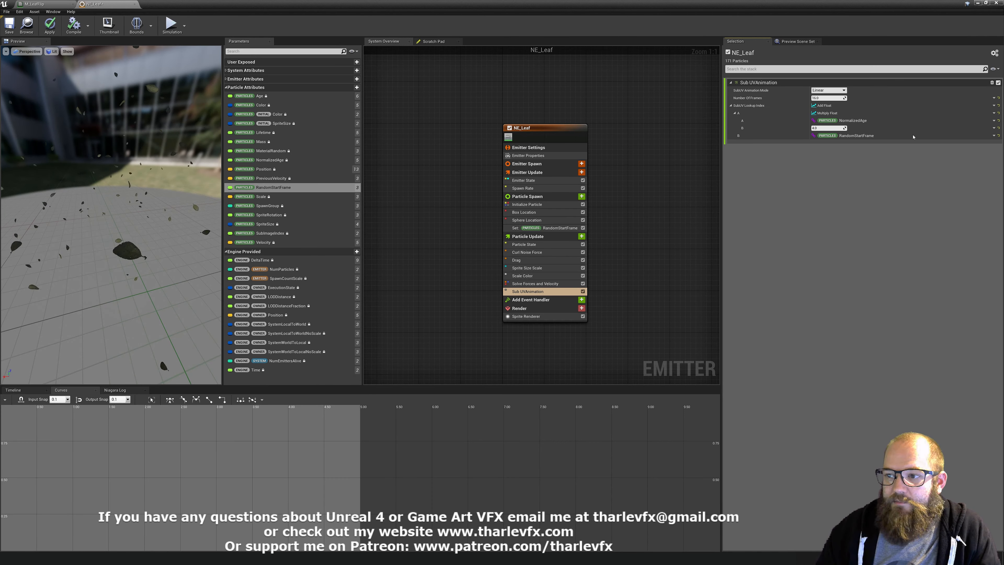
click(994, 136)
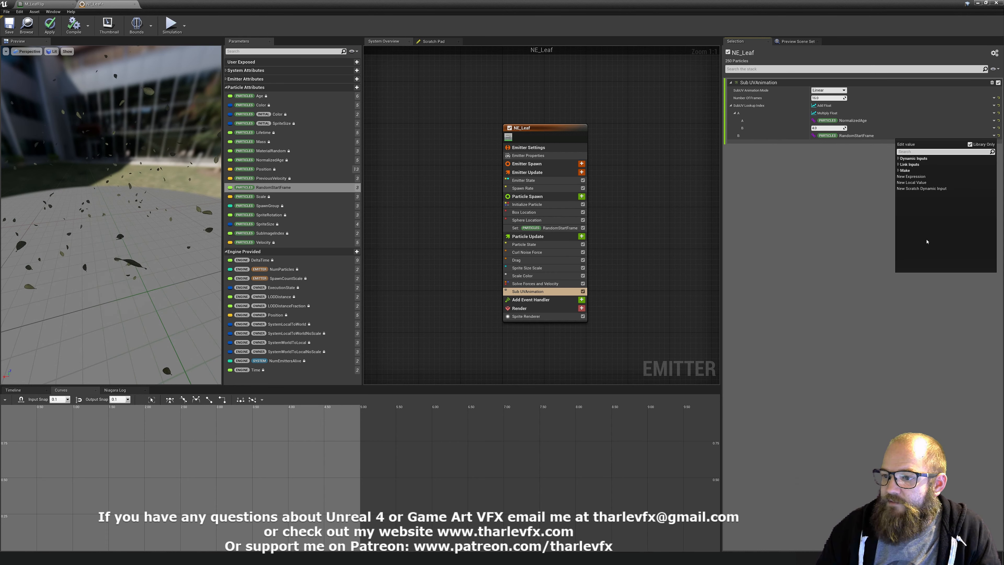
text(random)
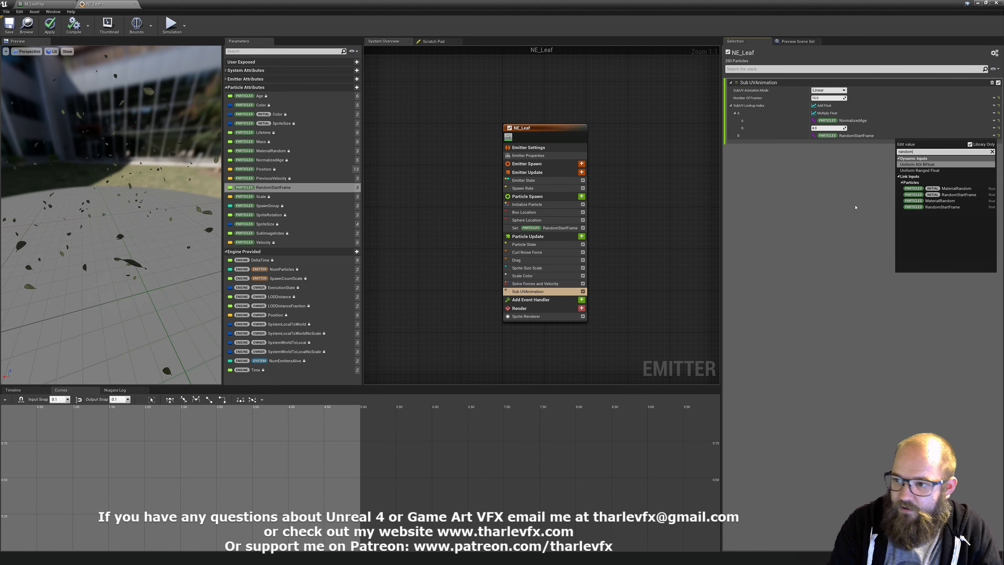
click(913, 201)
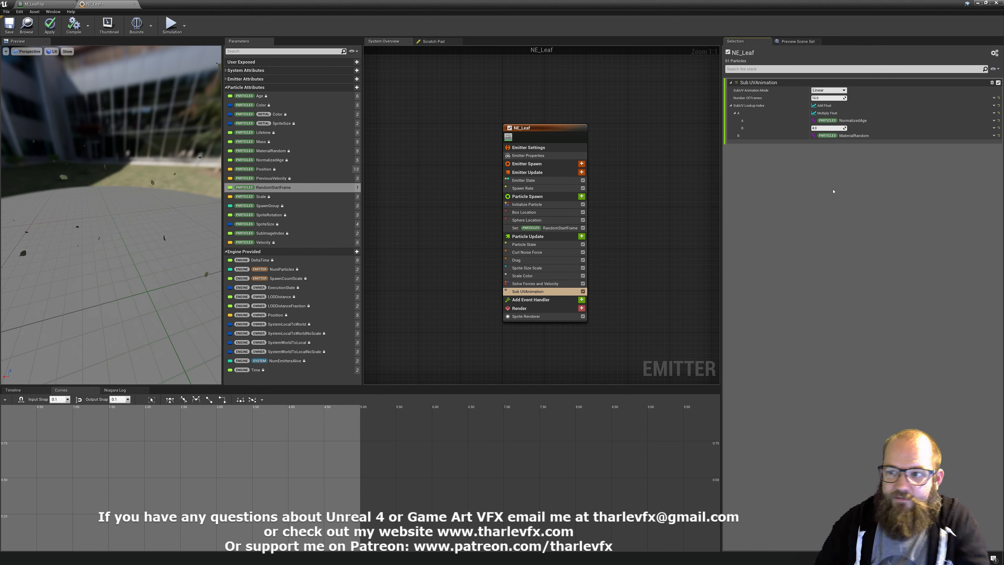
Step: Try 0 as the Multiply Float's B input, check the RandomStartFrame module, and restore the previous multiplier in Sub UVAnimation
click(826, 128)
text(0)
key(Return)
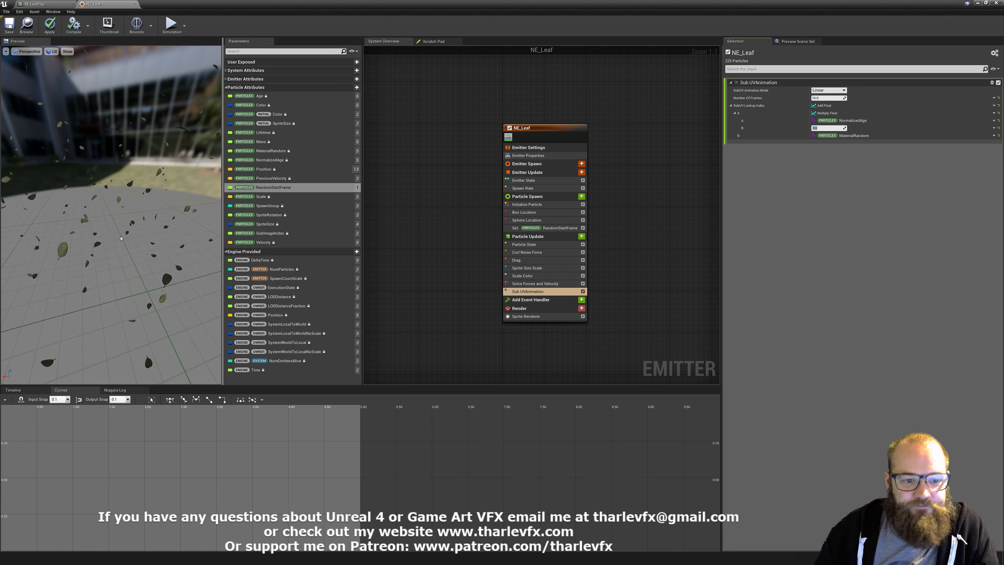
click(533, 228)
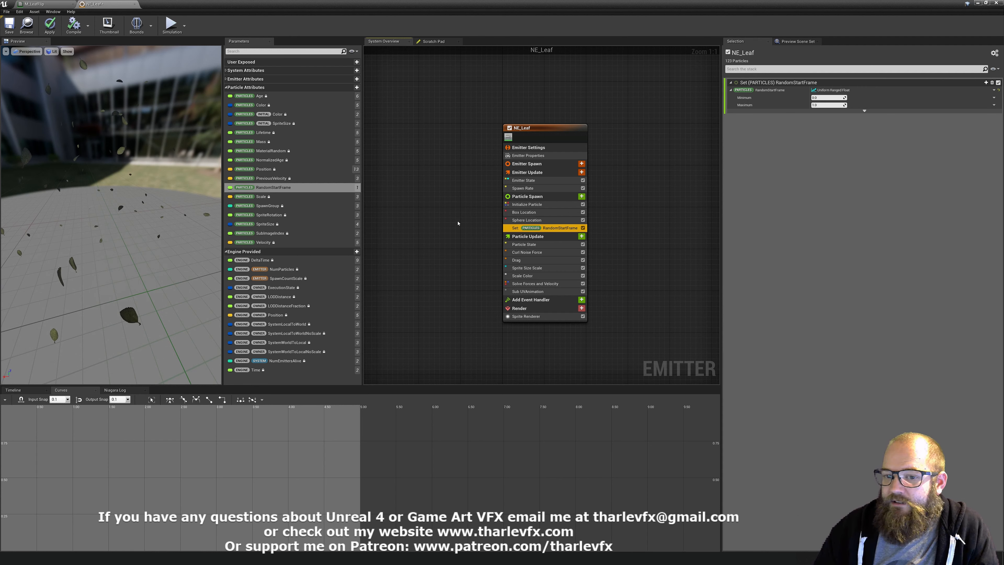
click(538, 292)
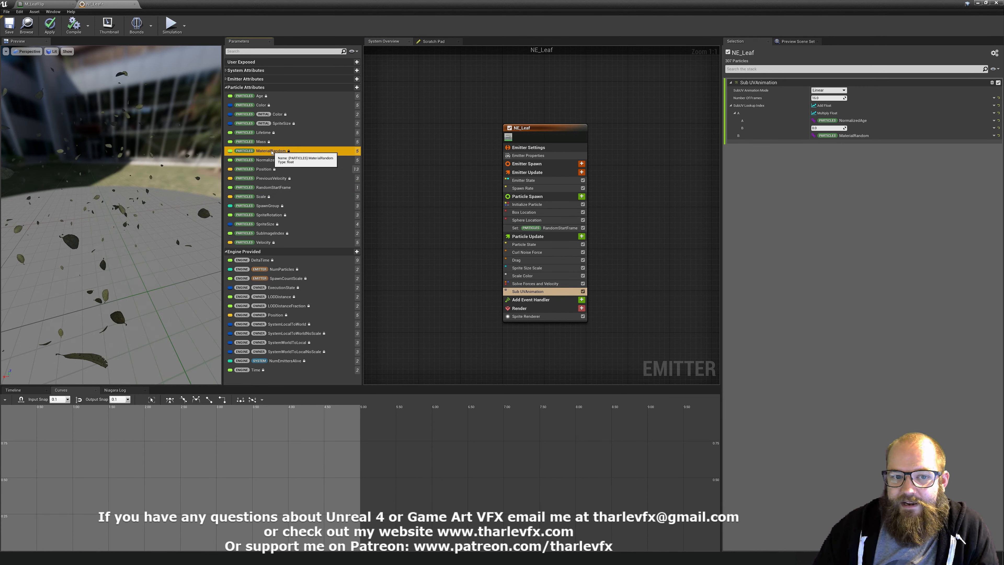
click(829, 128)
key(Return)
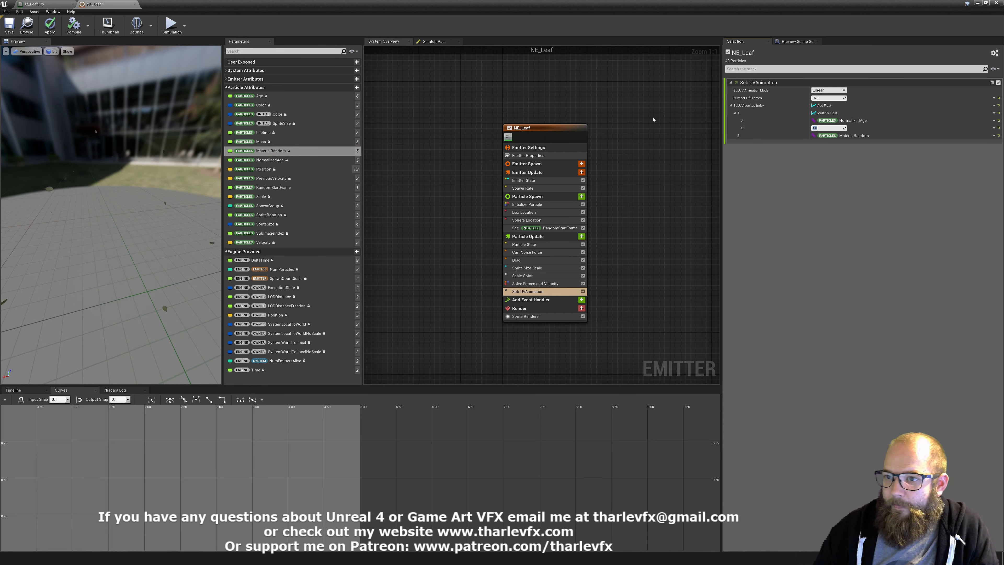
click(652, 119)
drag(22, 232, 126, 127)
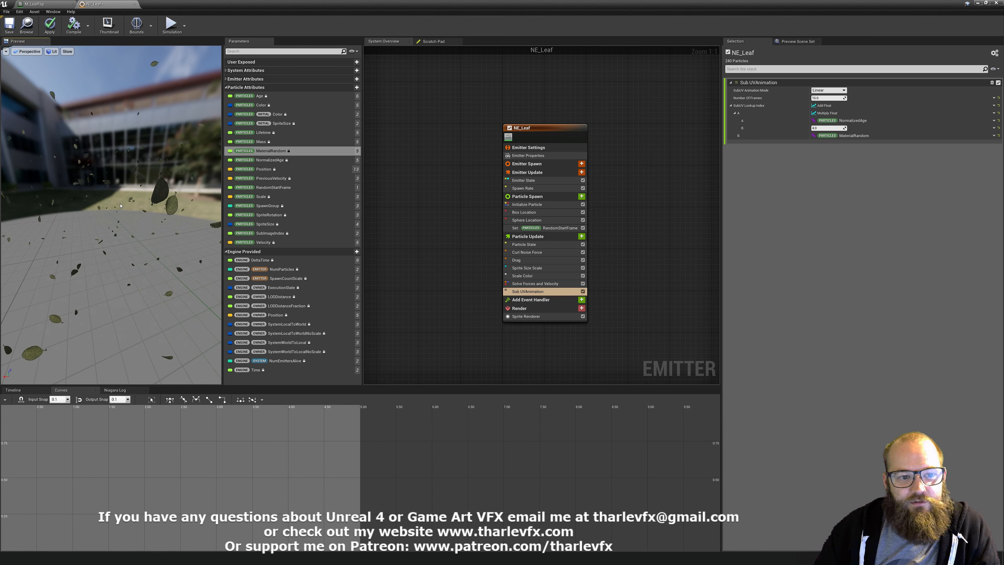
drag(158, 178, 147, 167)
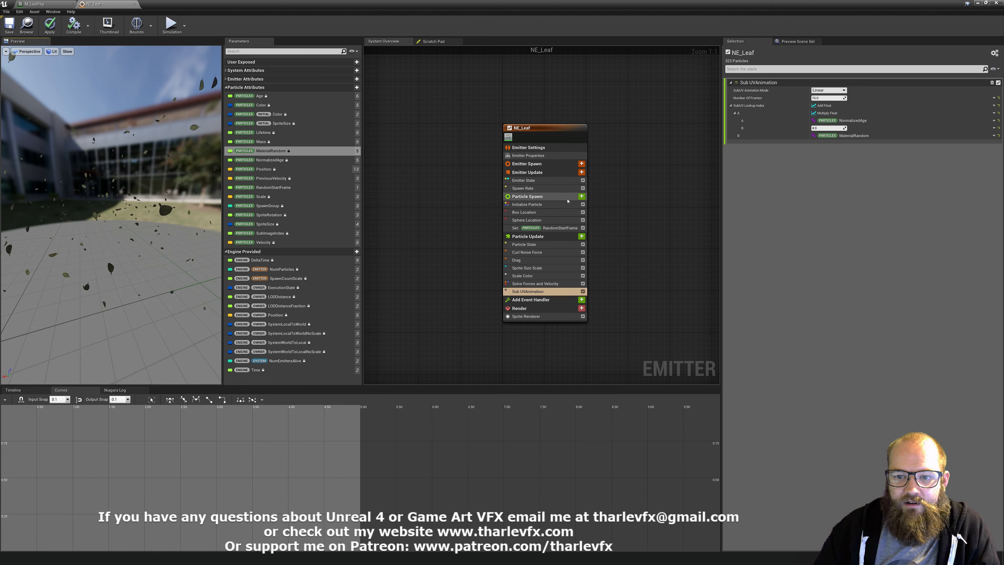
Step: Add an Add Velocity module to Particle Spawn and drive its velocity with a Uniform Ranged Vector
click(582, 196)
text(vel)
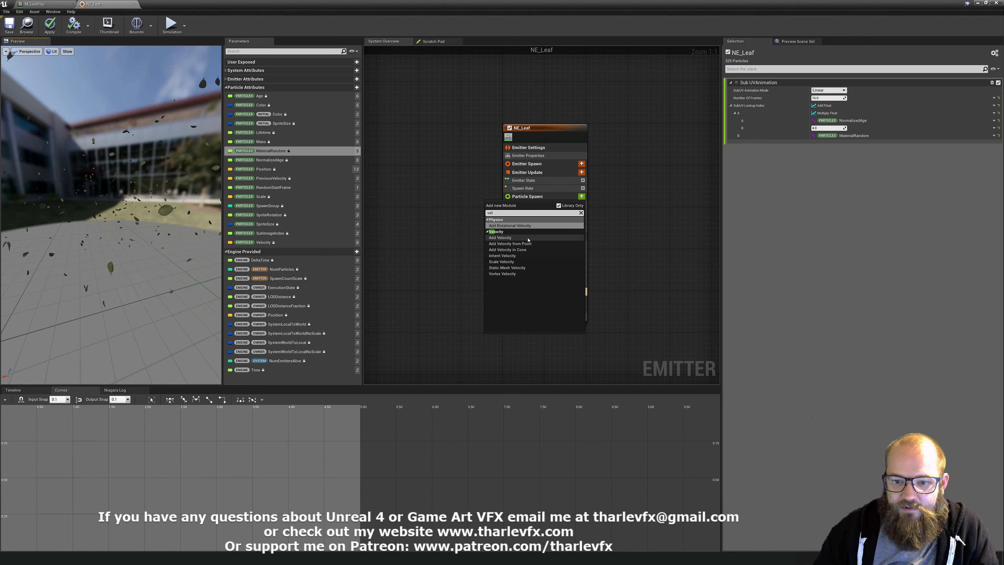
click(499, 237)
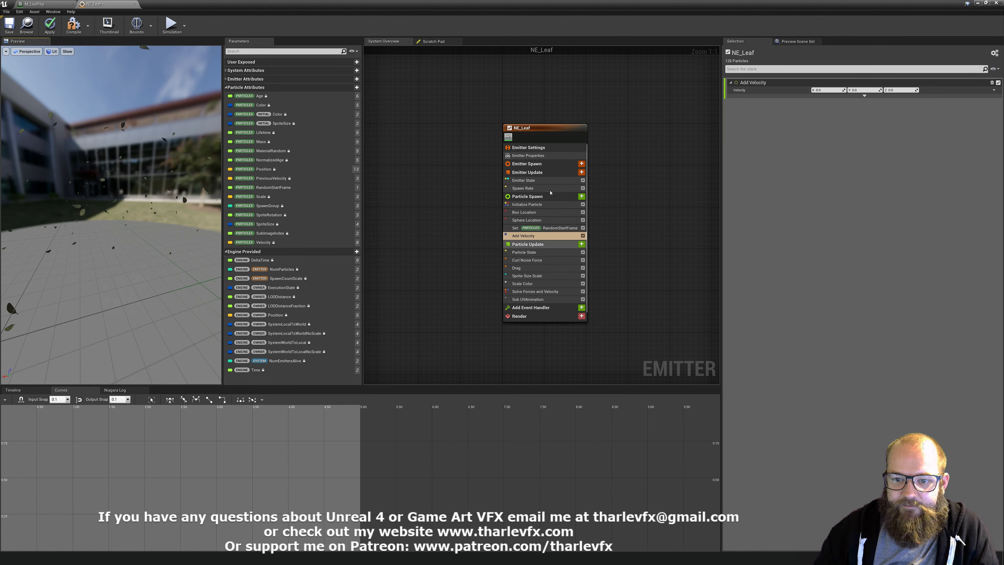
click(993, 90)
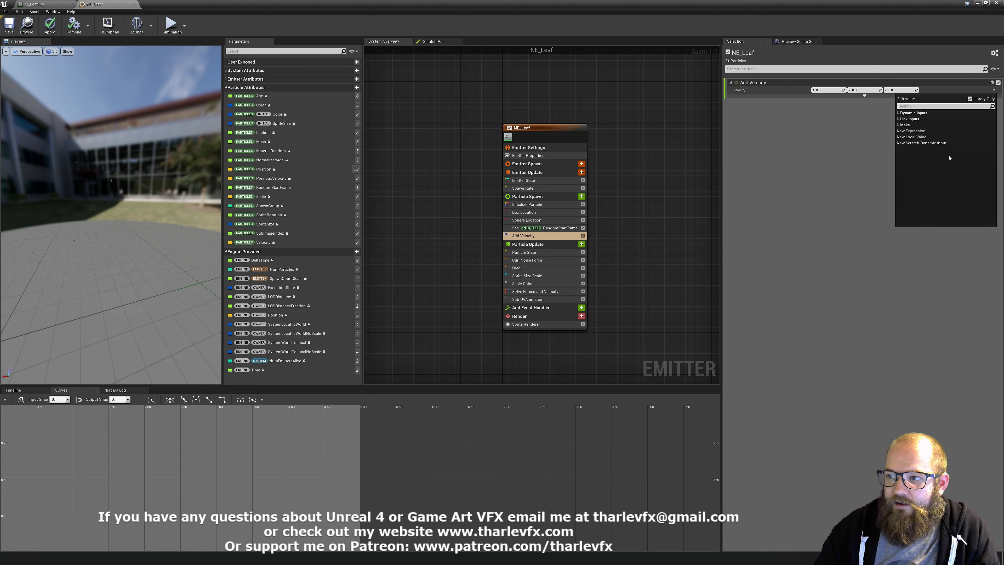
text(random)
key(Return)
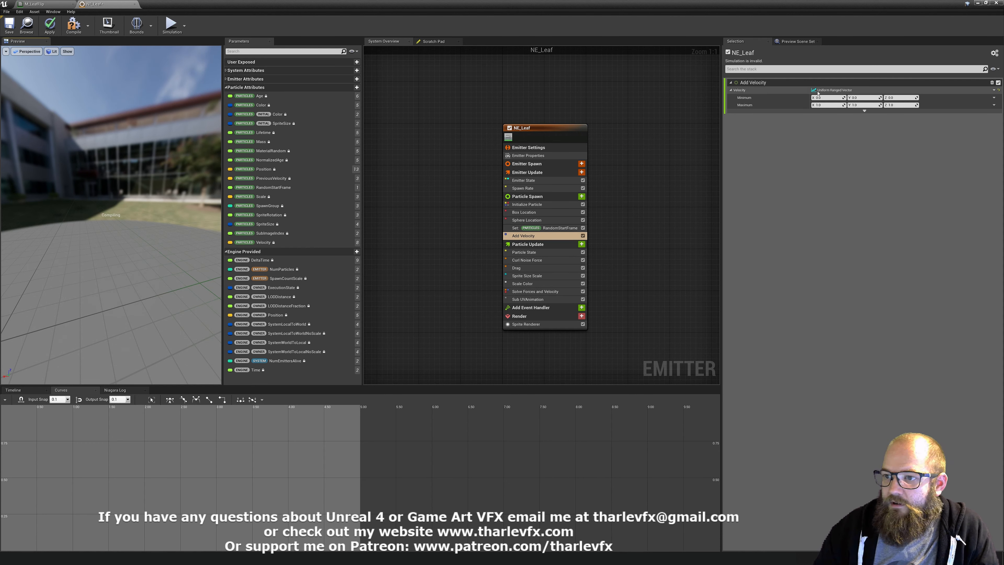
Step: Set the added velocity's minimum X to 50 and maximum X to 100, and check the leaves' motion in the preview
click(833, 98)
text(50)
key(Tab)
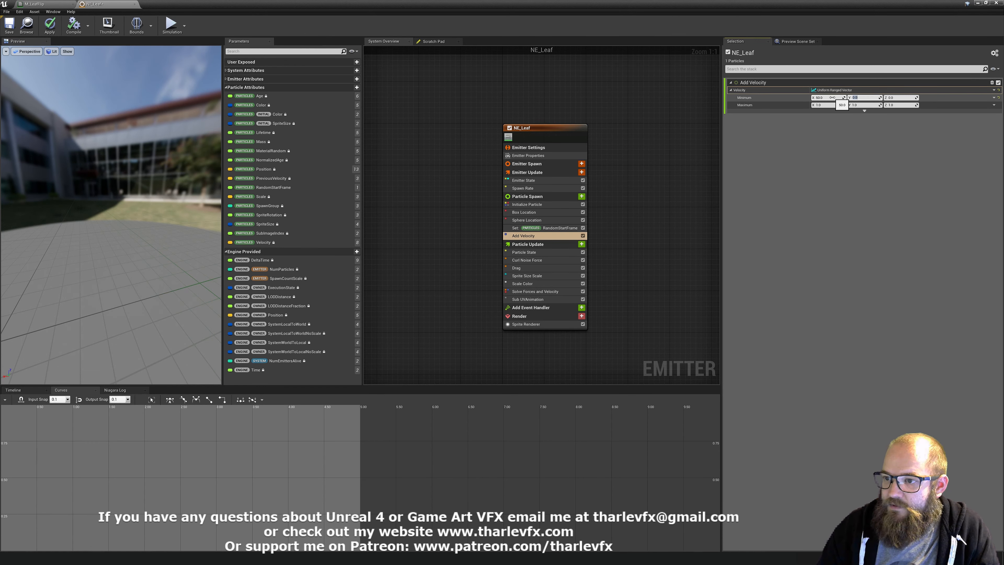
text(100)
key(Return)
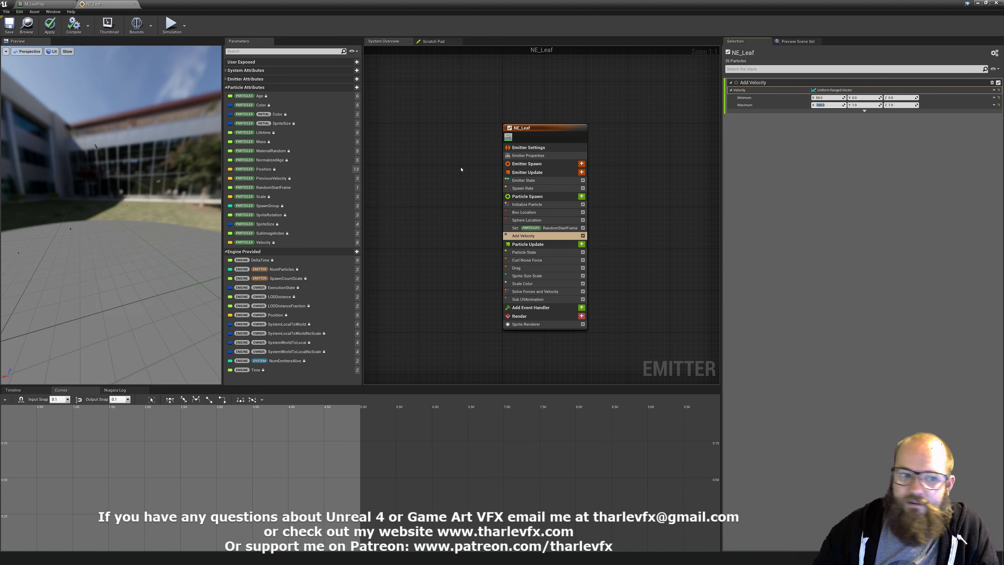
drag(186, 225, 211, 111)
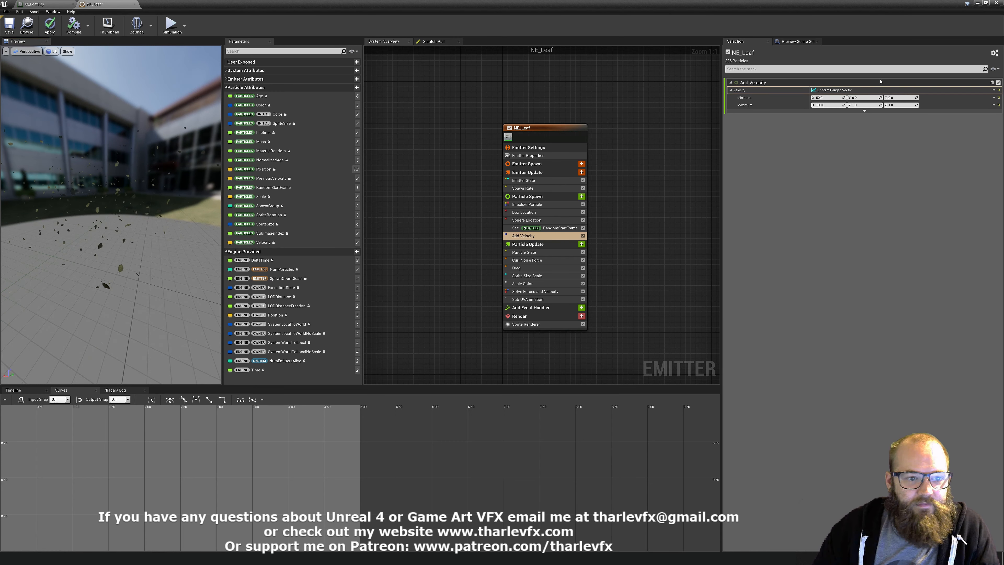
Step: Try a different value in the Drag module, and disable the module in Particle Update
click(541, 268)
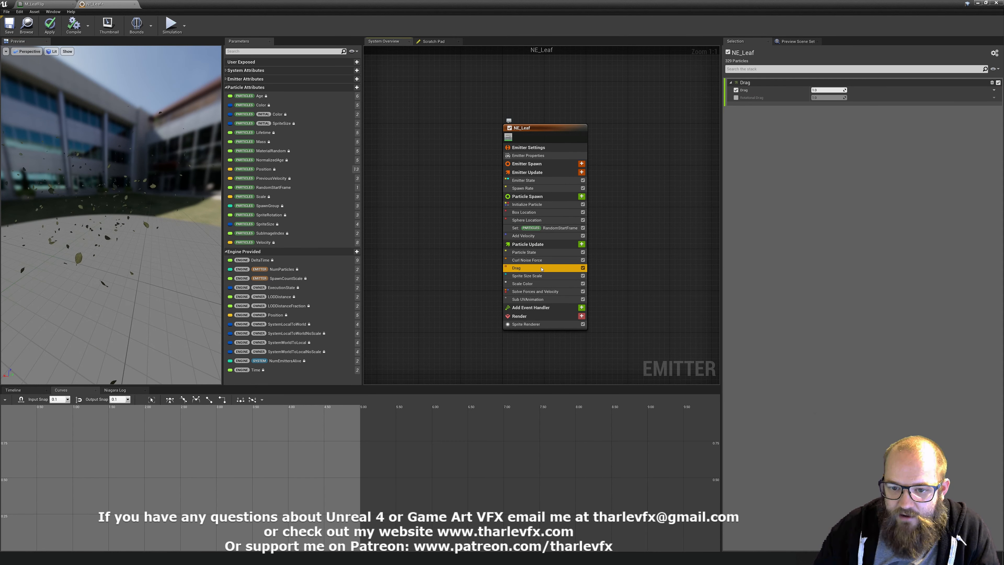
click(829, 90)
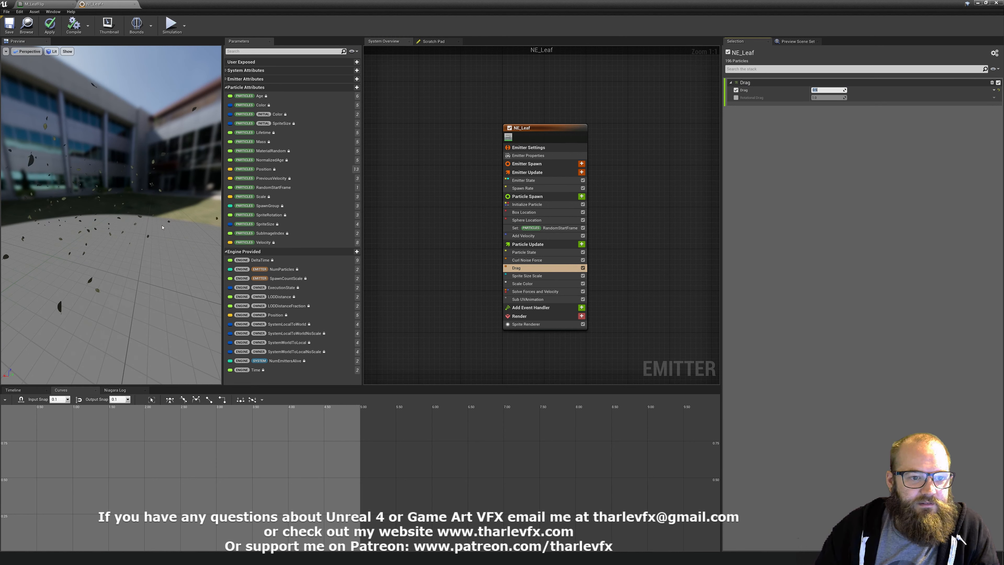
drag(99, 117, 122, 135)
click(582, 267)
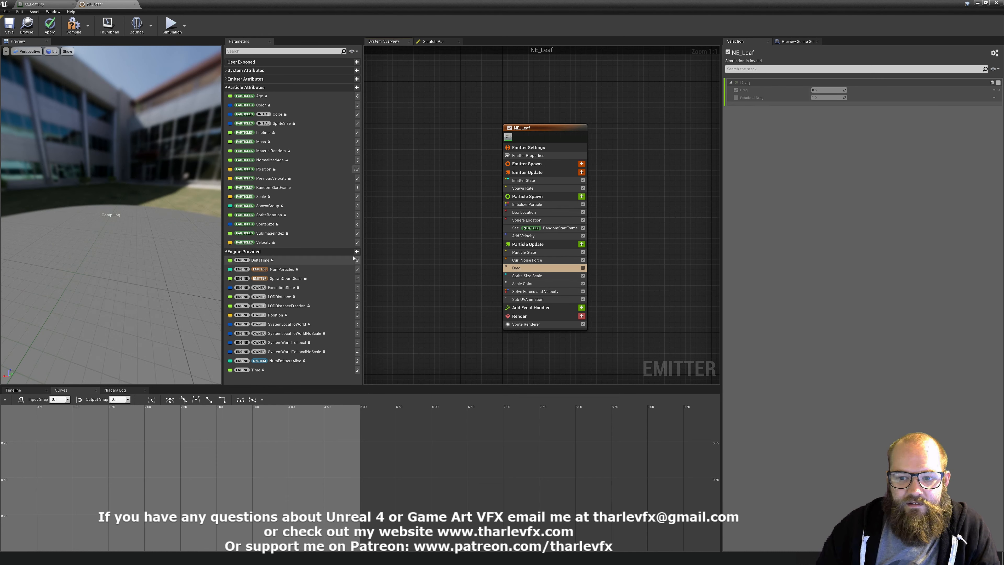
drag(178, 233, 206, 233)
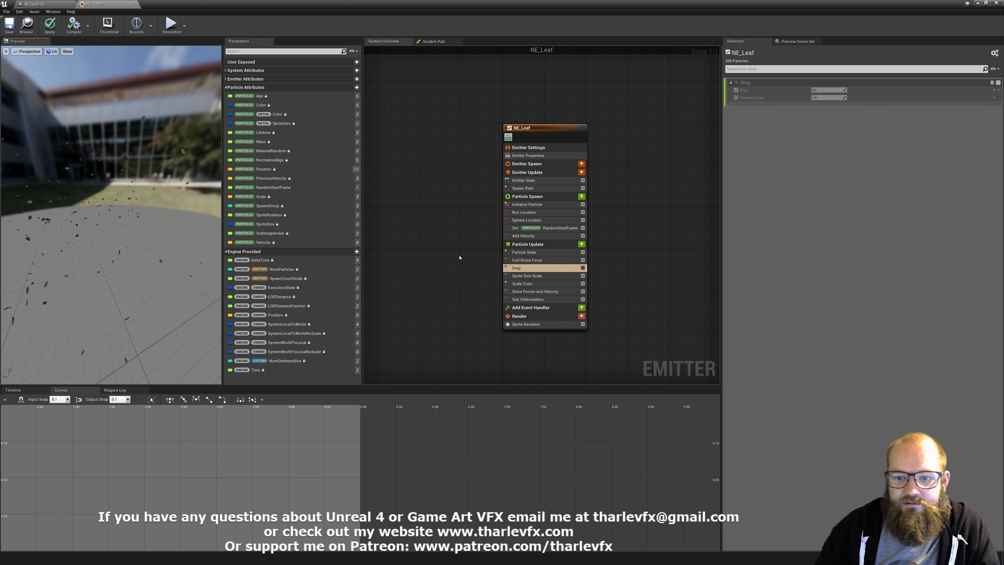
Step: Add an Acceleration Force module to Particle Update and apply the suggested fix for its Solve Forces and Velocity dependency
click(561, 244)
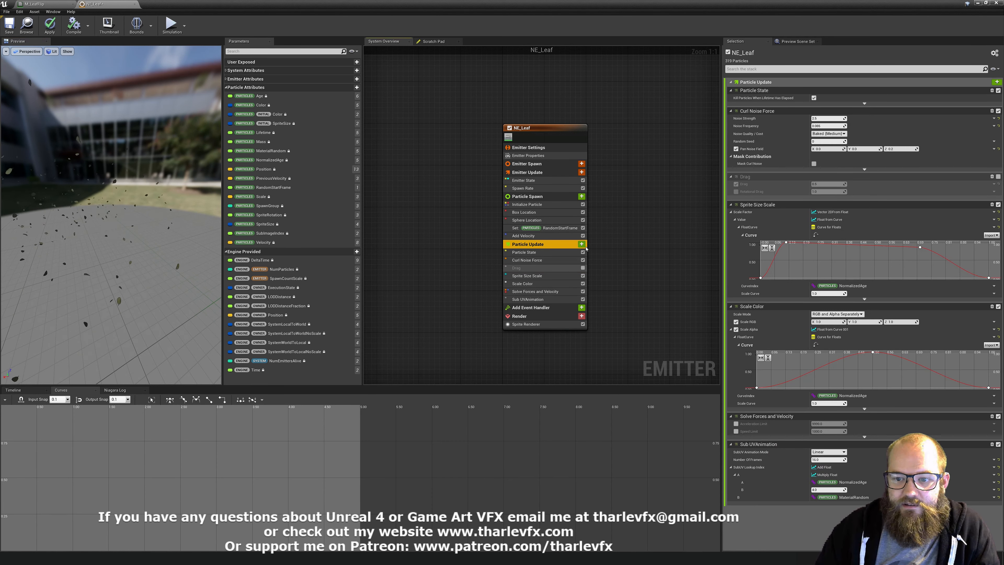
click(581, 244)
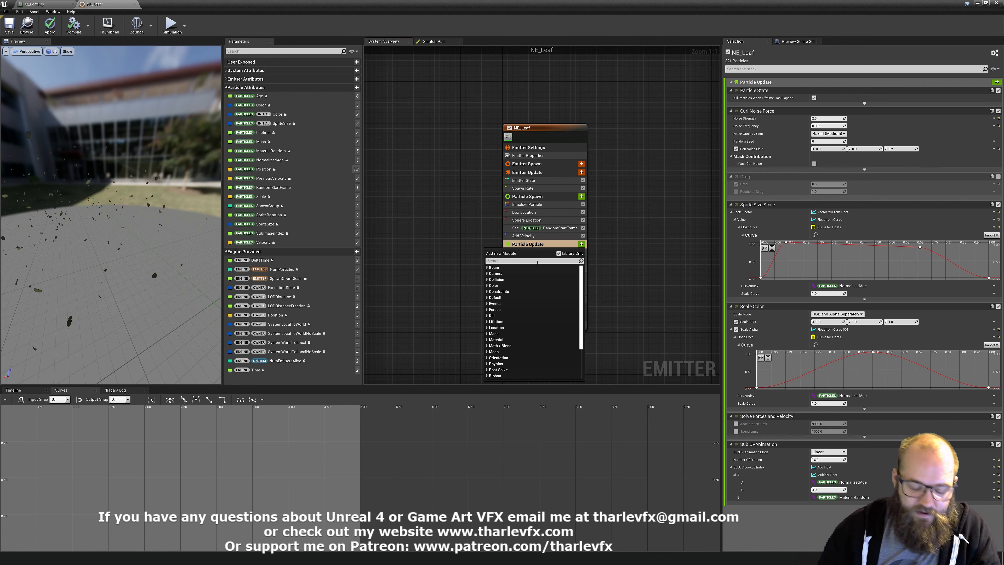
text(acce)
key(Return)
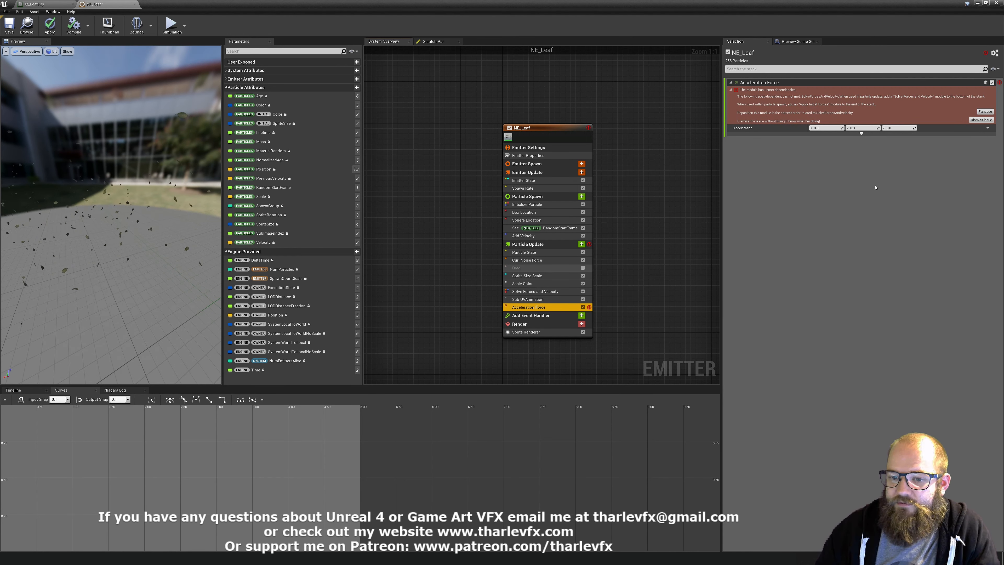
click(983, 112)
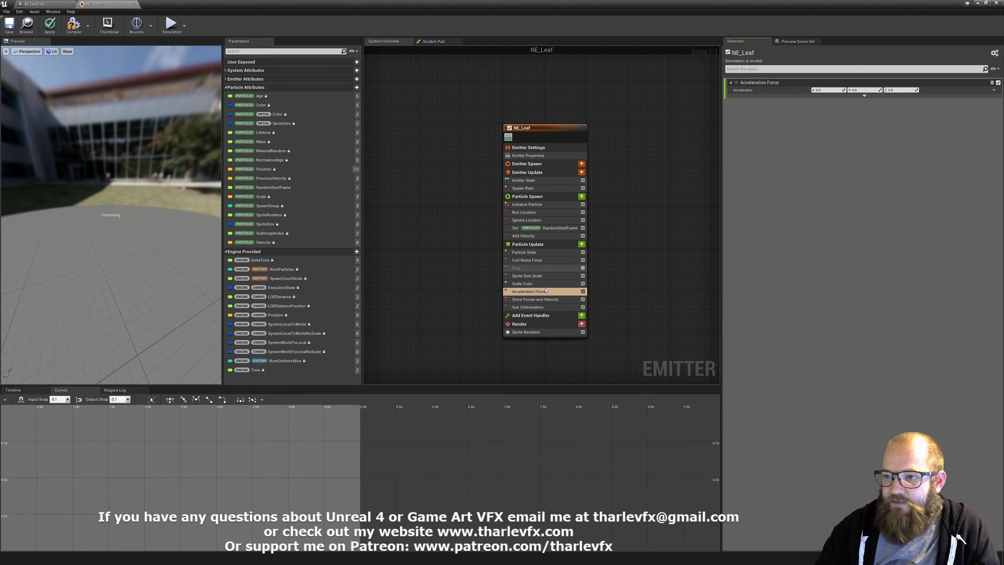
Step: Drive the Acceleration Force's acceleration with a Uniform Ranged Vector
click(993, 90)
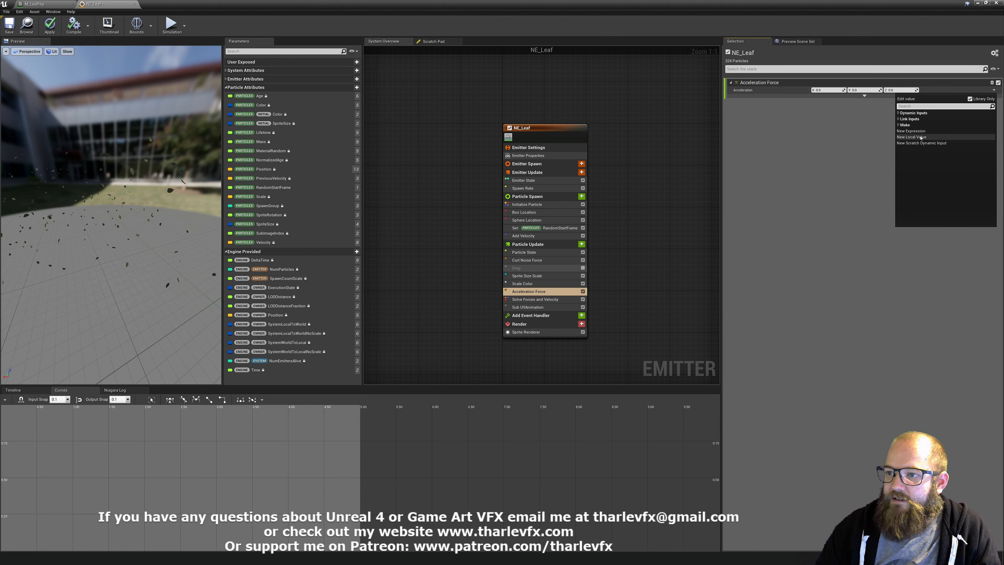
text(rand)
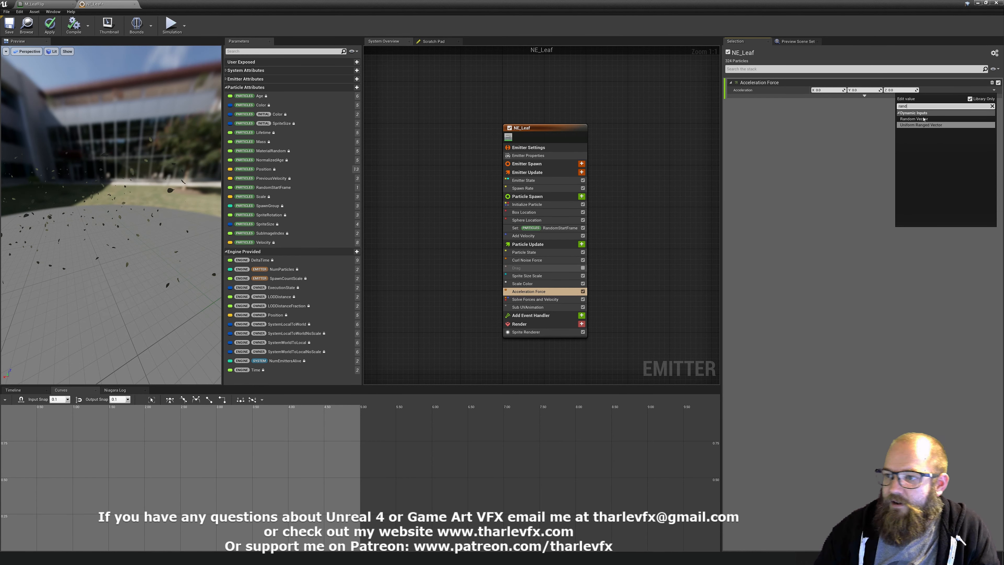
click(920, 125)
Step: Set the acceleration's minimum Z to -50 and maximum Z to -100, and check the falling leaves in the preview
click(902, 97)
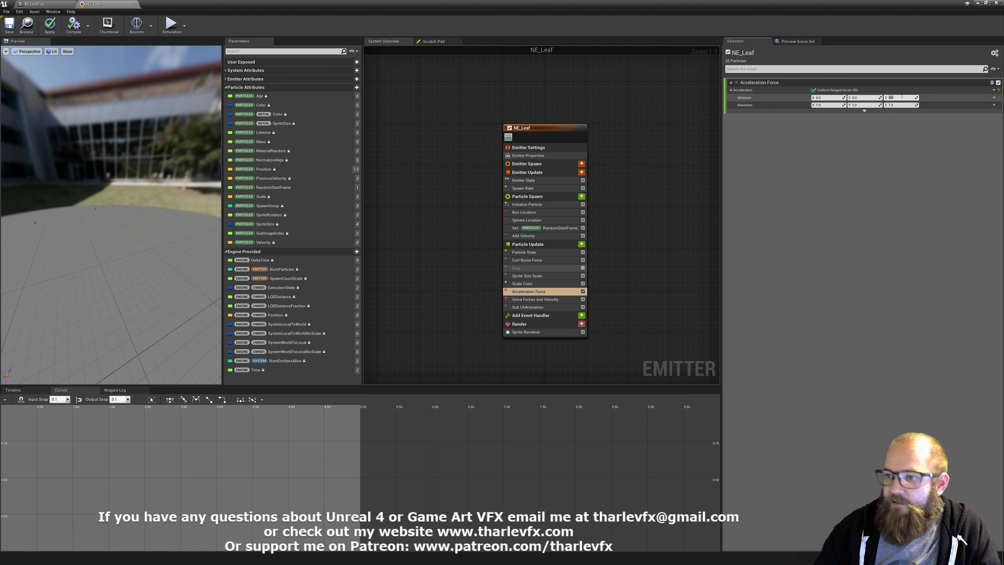
text(-50)
key(Return)
click(901, 105)
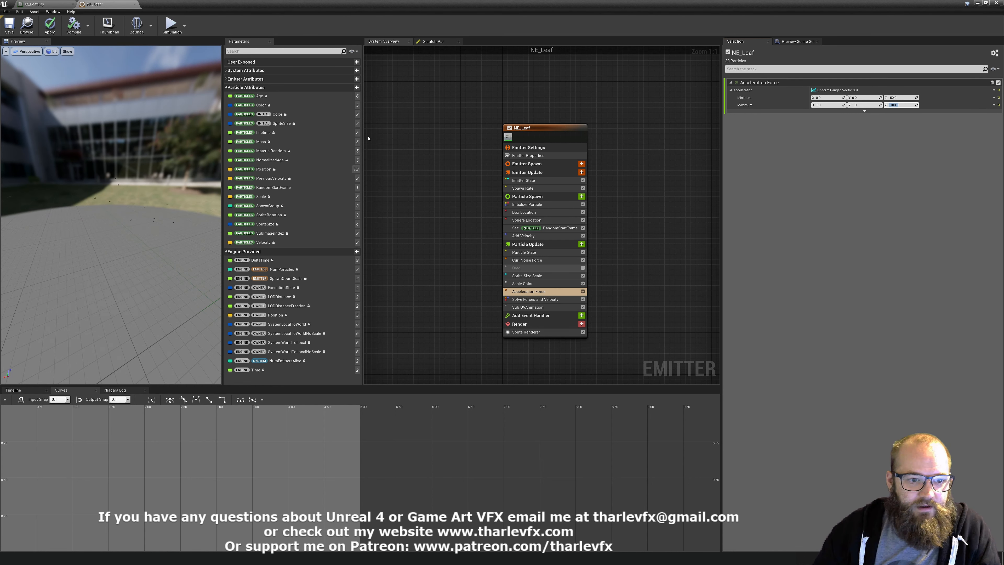
drag(143, 235, 142, 206)
scroll(142, 235, up, 3)
drag(24, 236, 106, 210)
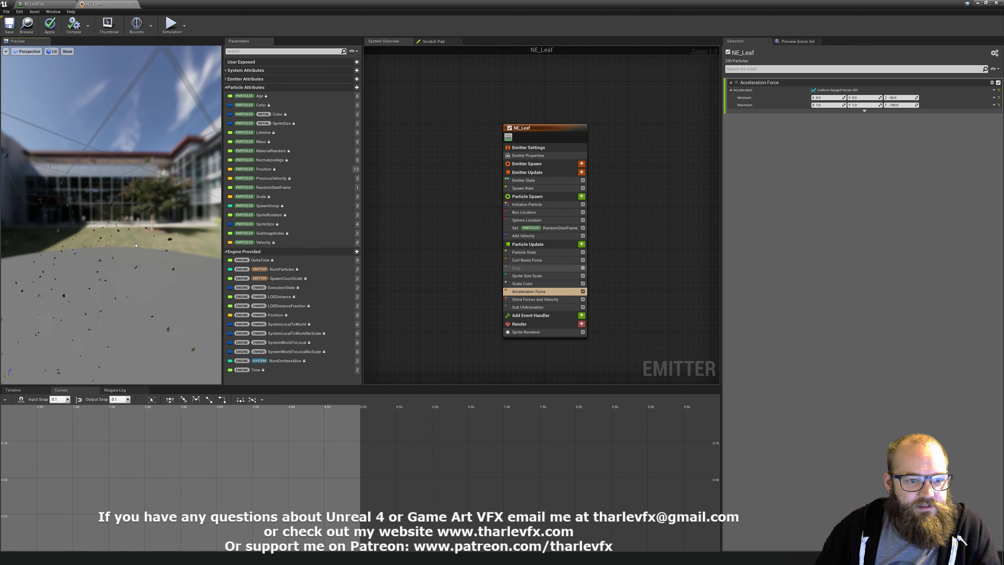
drag(136, 245, 87, 242)
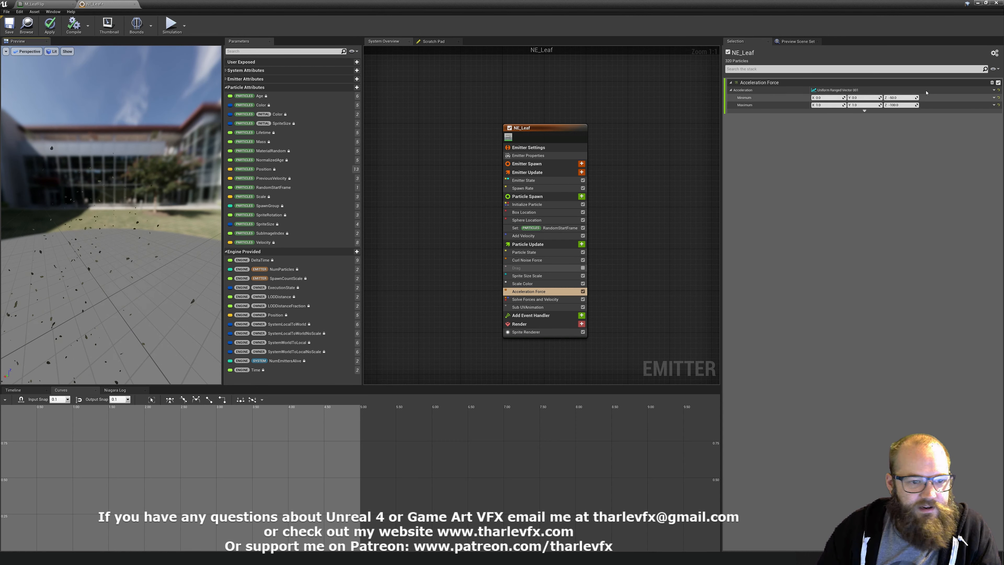
Step: Set the acceleration's maximum Z to -25 and maximum X to 50, and check the resulting leaf motion
click(902, 105)
text(-)
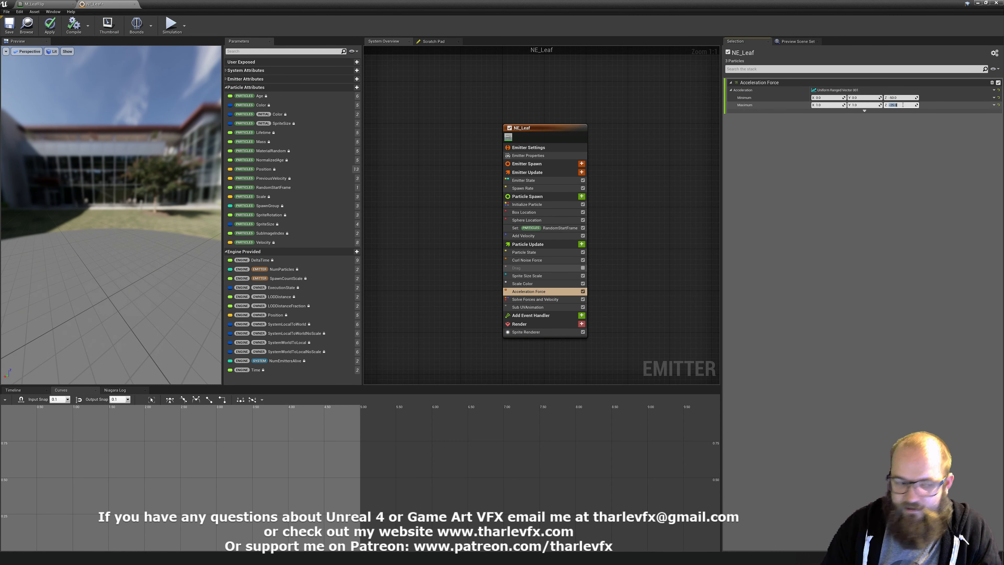
click(830, 105)
text(50)
key(Return)
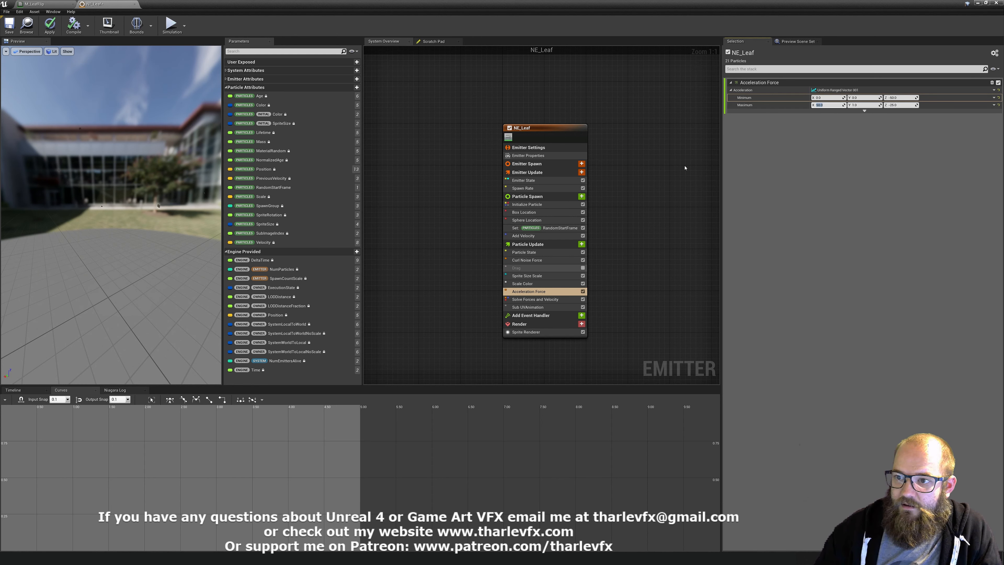
drag(130, 206, 89, 224)
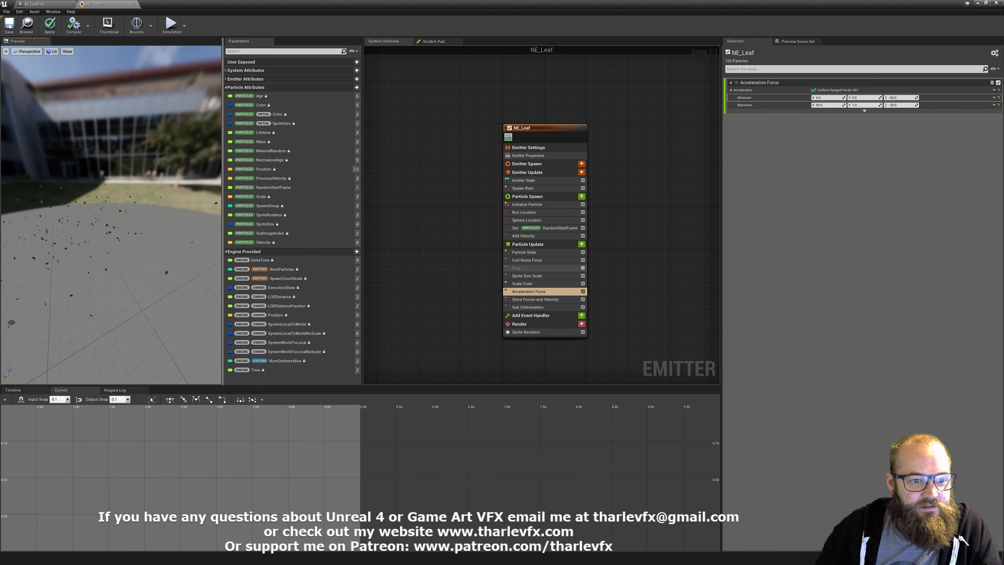